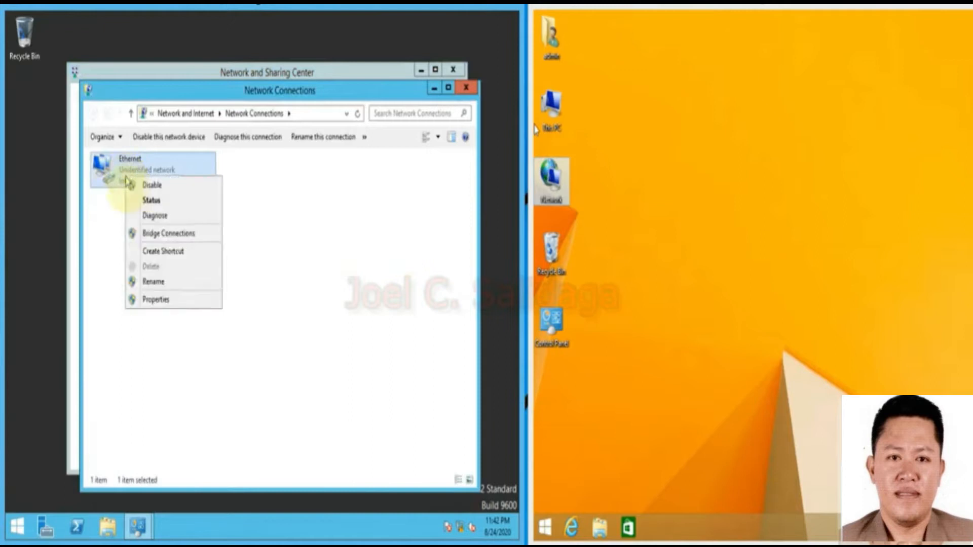
Open the server Ethernet adapter's IPv4 properties and choose a manually assigned IP address.
{"action": "left_click", "coordinate": [181, 301]}
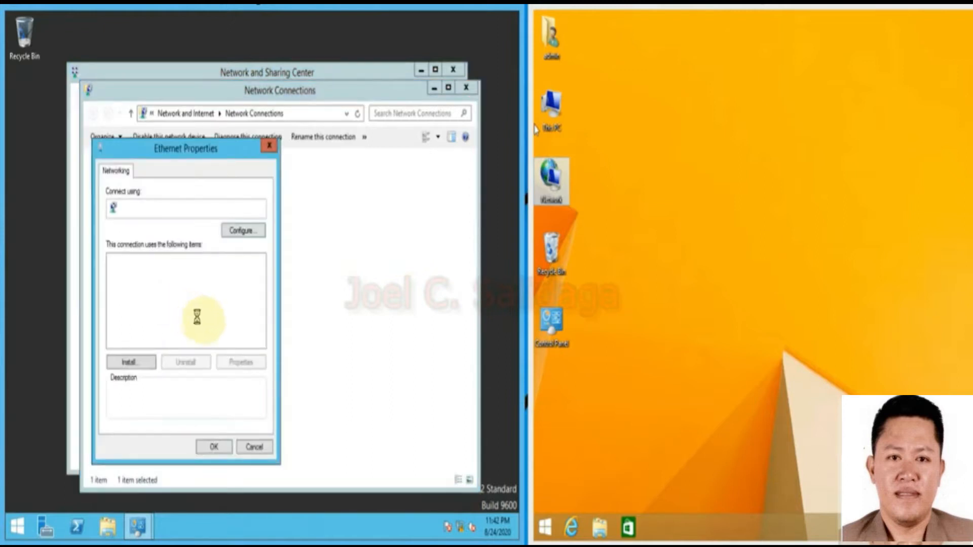
{"action": "left_click", "coordinate": [209, 343]}
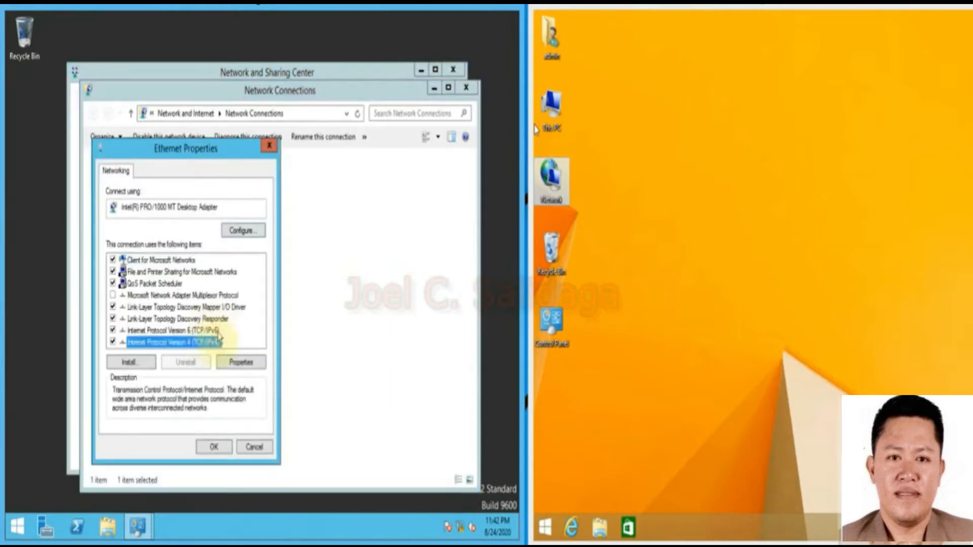
{"action": "left_click", "coordinate": [240, 362]}
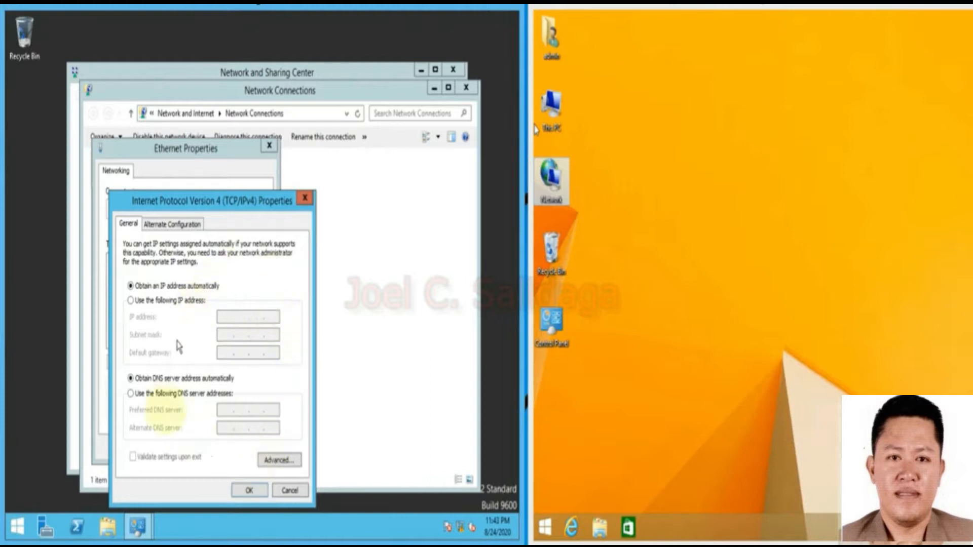
{"action": "left_click", "coordinate": [132, 301]}
Enter IP 192.168.0.200, mask 255.255.255.0, gateway 192.168.0.1, DNS 192.168.0.200 and 8.8.8.8.
{"action": "left_click", "coordinate": [229, 315]}
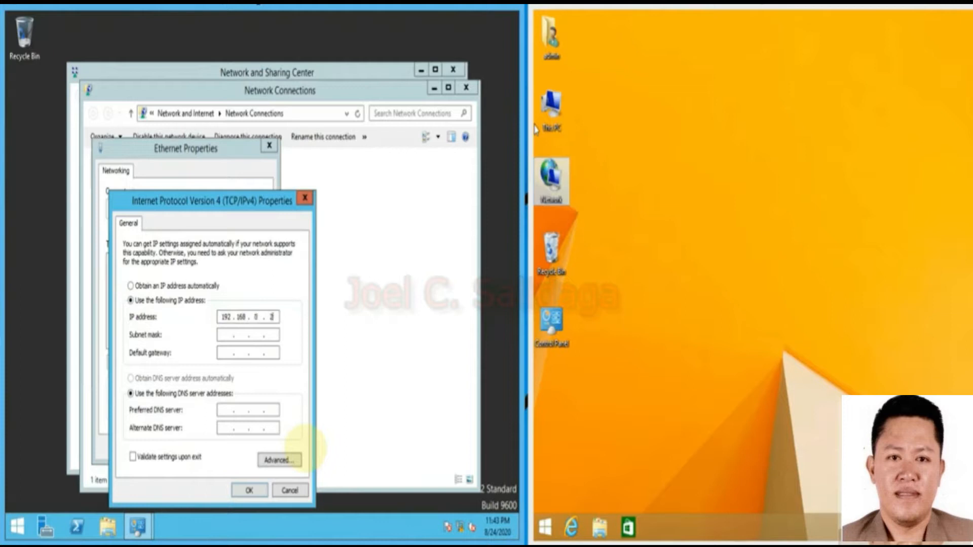
{"action": "type", "text": "192.168.0.200"}
{"action": "left_click", "coordinate": [223, 335]}
{"action": "left_click", "coordinate": [227, 354]}
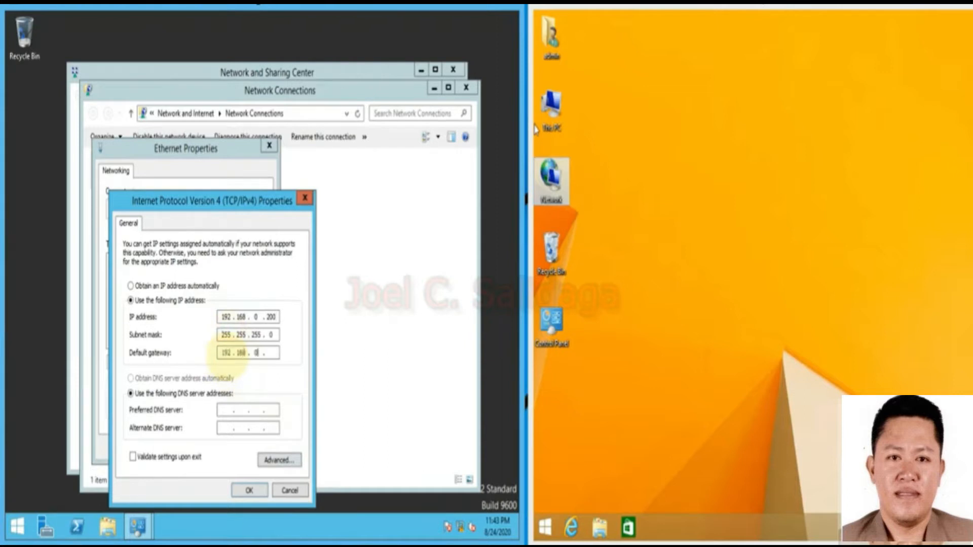
{"action": "left_click", "coordinate": [228, 410]}
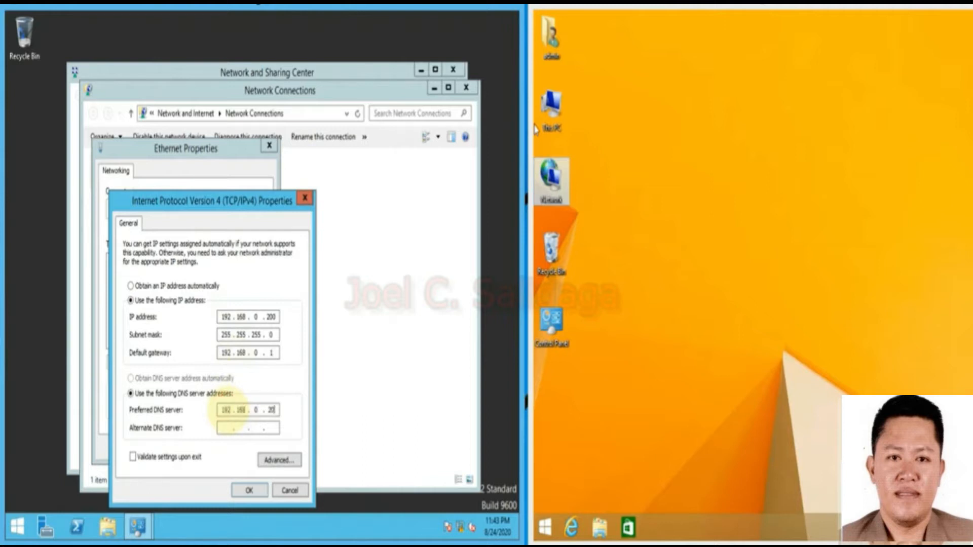
{"action": "left_click", "coordinate": [230, 429]}
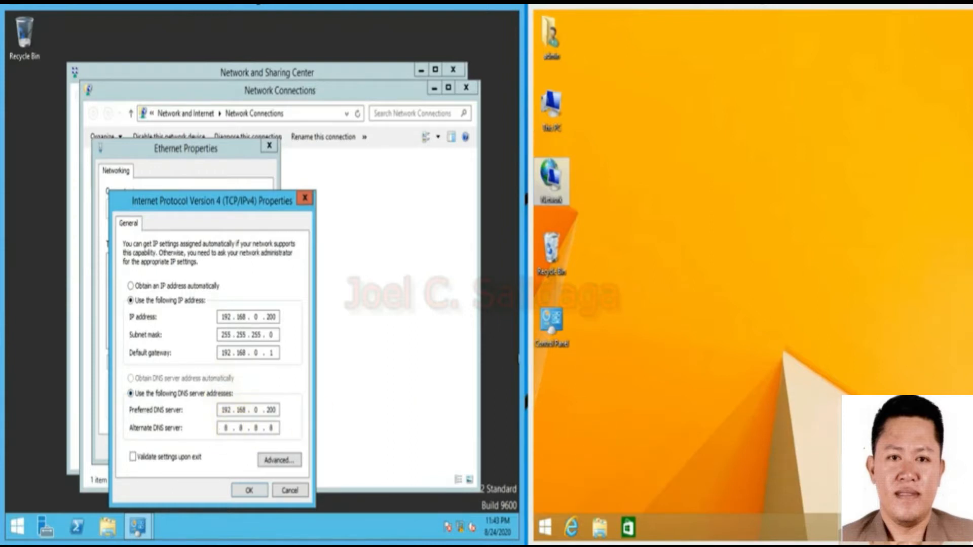
{"action": "left_click", "coordinate": [684, 253]}
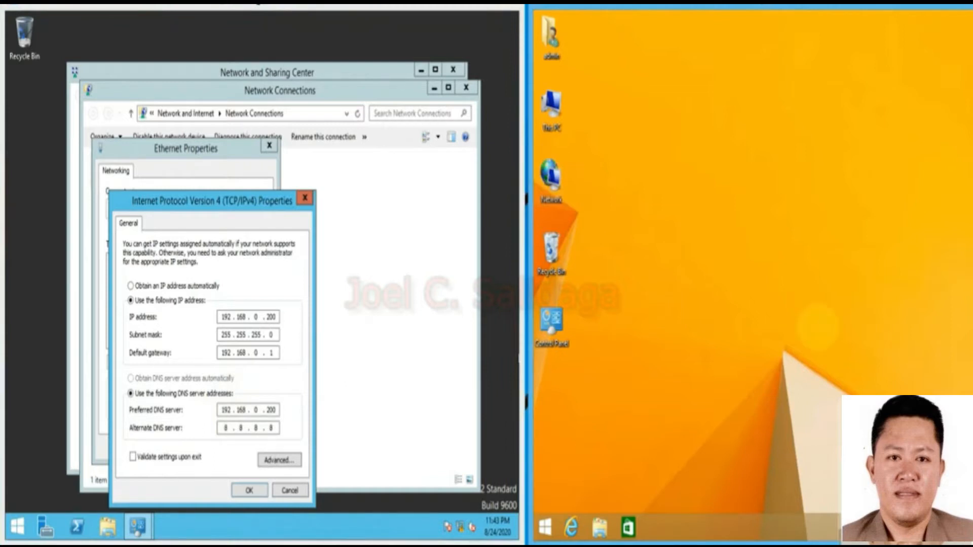
On the client, open the Ethernet adapter's IPv4 properties and choose a manual IP address.
{"action": "left_click", "coordinate": [652, 191]}
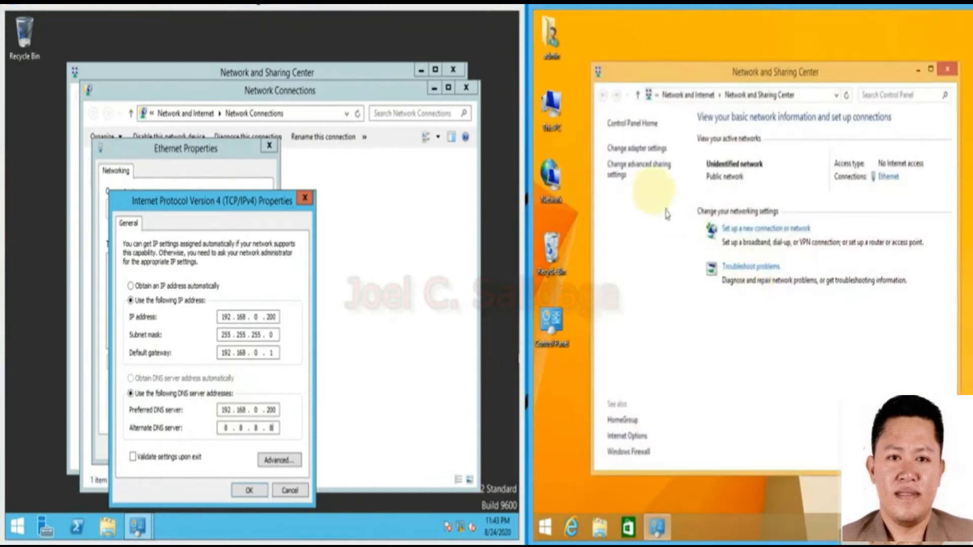
{"action": "left_click", "coordinate": [636, 148]}
{"action": "left_click", "coordinate": [641, 170]}
{"action": "right_click", "coordinate": [641, 171]}
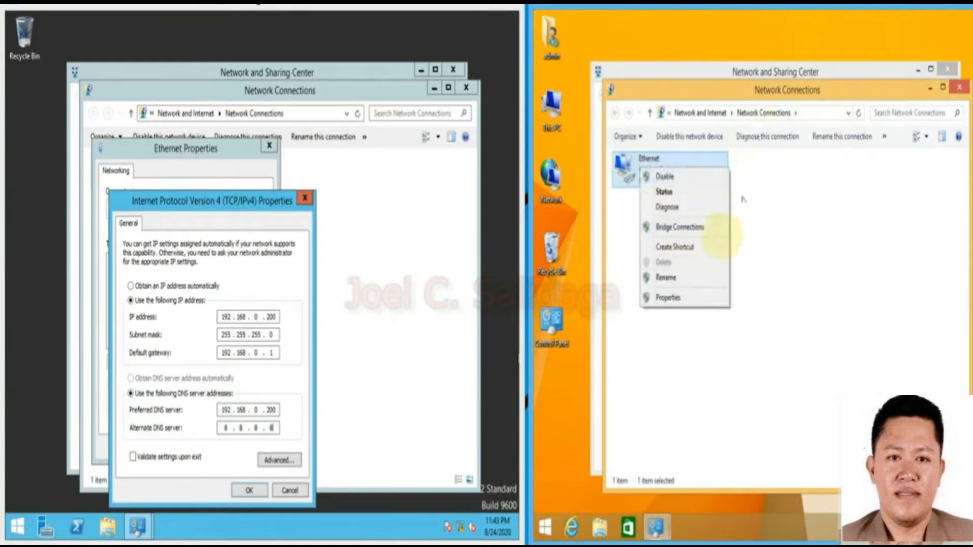
{"action": "left_click", "coordinate": [690, 297]}
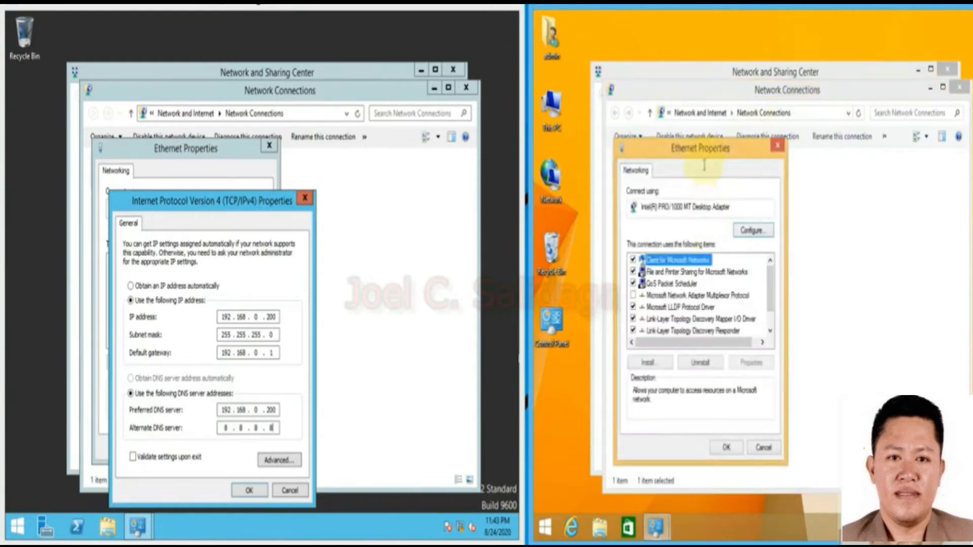
{"action": "left_click_drag", "start_coordinate": [704, 148], "coordinate": [791, 148]}
{"action": "left_click", "coordinate": [788, 320]}
{"action": "scroll", "coordinate": [791, 320], "scroll_direction": "down", "scroll_amount": 1}
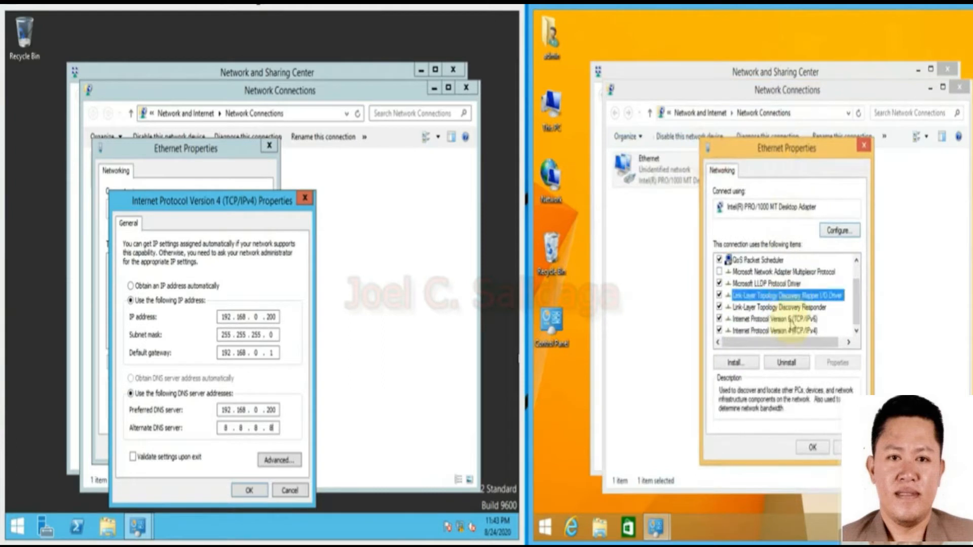
{"action": "left_click", "coordinate": [789, 331]}
{"action": "left_click", "coordinate": [837, 362]}
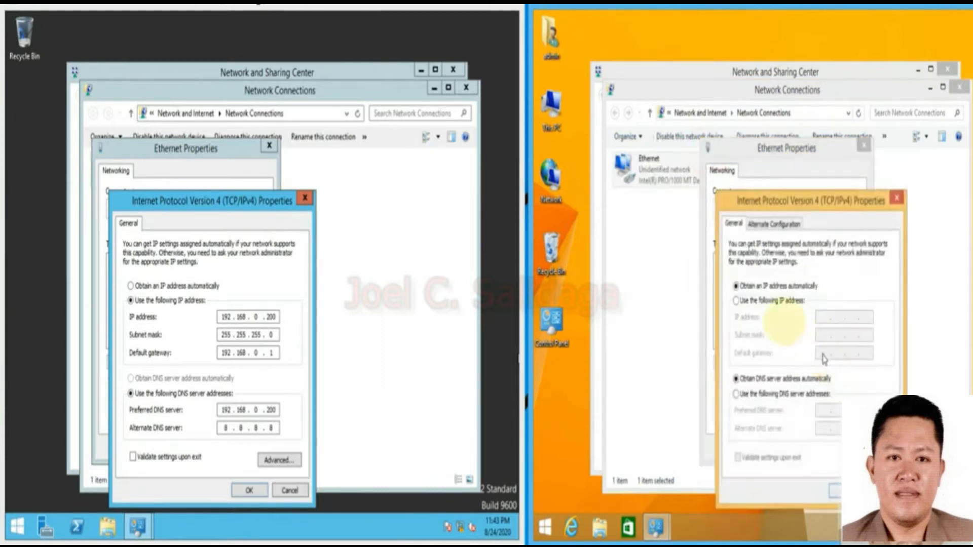
{"action": "left_click", "coordinate": [760, 301]}
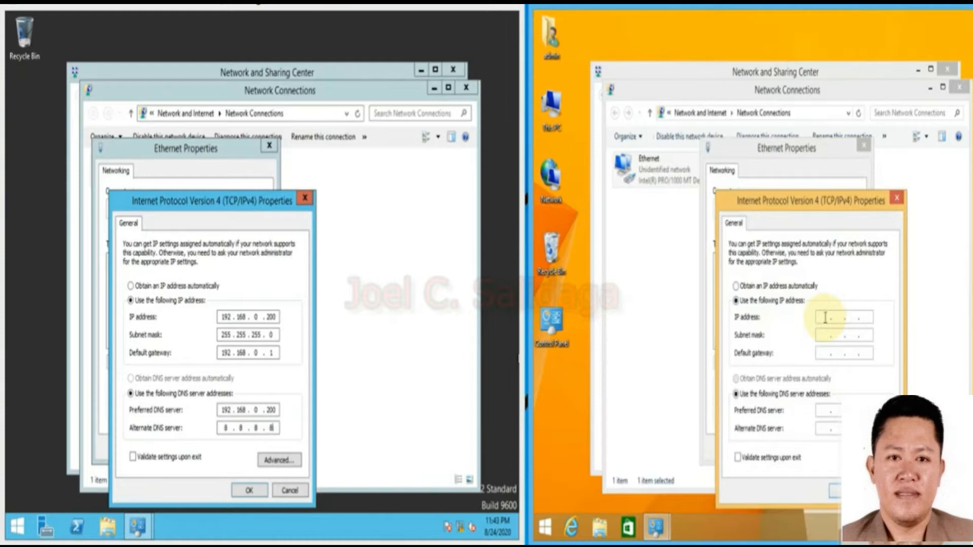
Enter client IP 192.168.0.100, mask 255.255.255.0, gateway 192.168.0.1 and the preferred DNS server.
{"action": "left_click", "coordinate": [825, 318]}
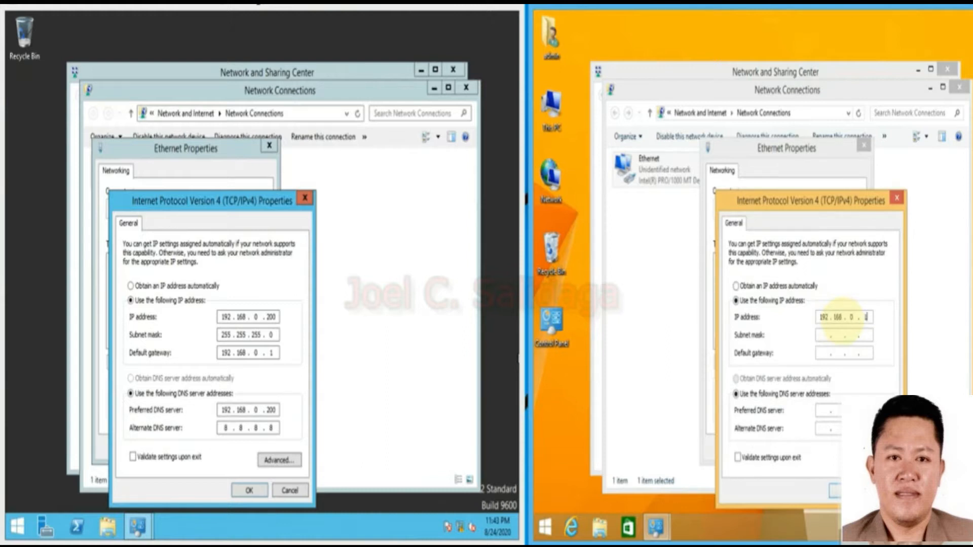
{"action": "left_click", "coordinate": [826, 337]}
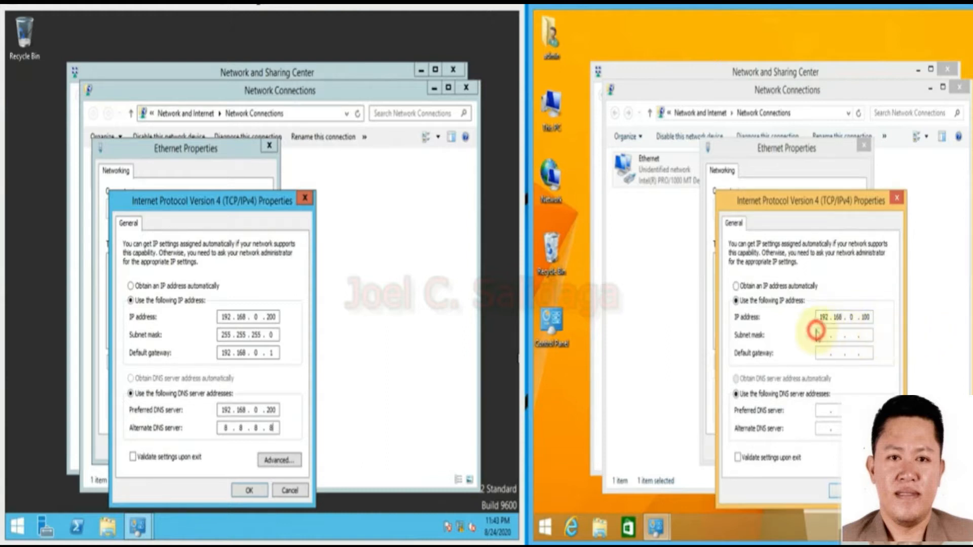
{"action": "left_click", "coordinate": [821, 352]}
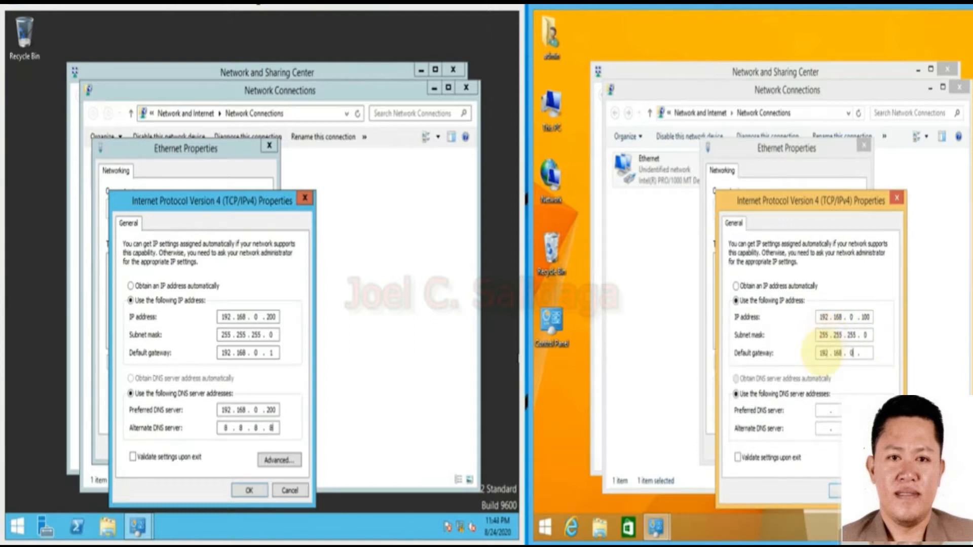
{"action": "left_click", "coordinate": [821, 414]}
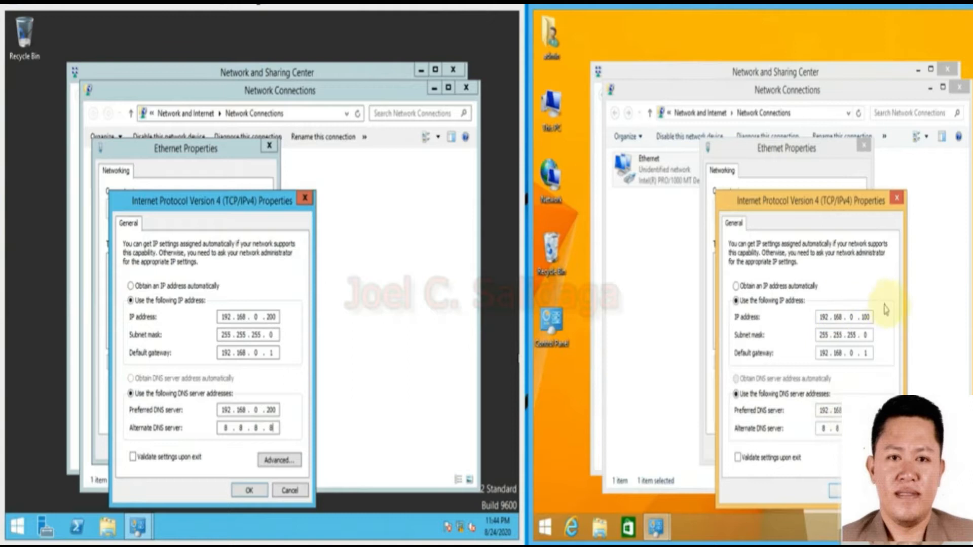
Compare the server's and client's IP and DNS addresses side by side.
{"action": "double_click", "coordinate": [867, 316]}
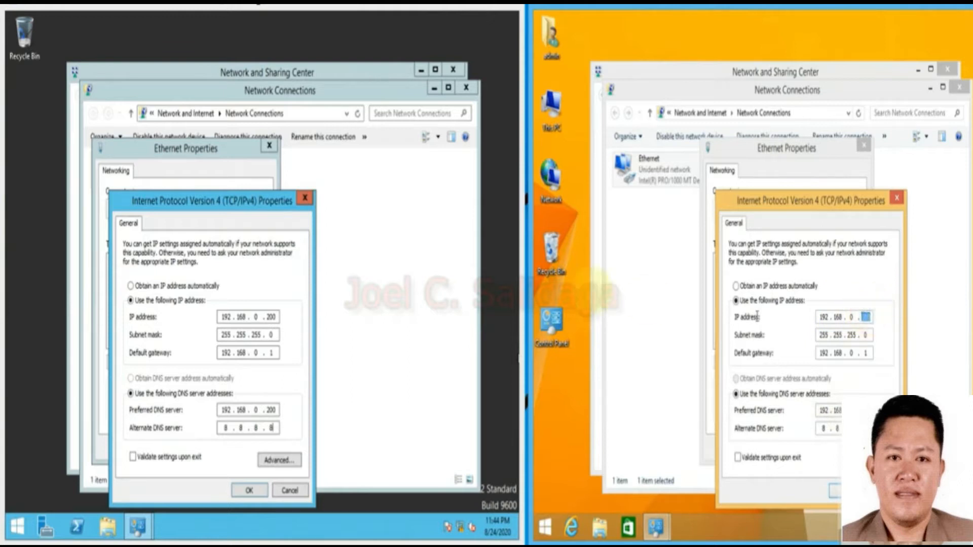
{"action": "double_click", "coordinate": [271, 317]}
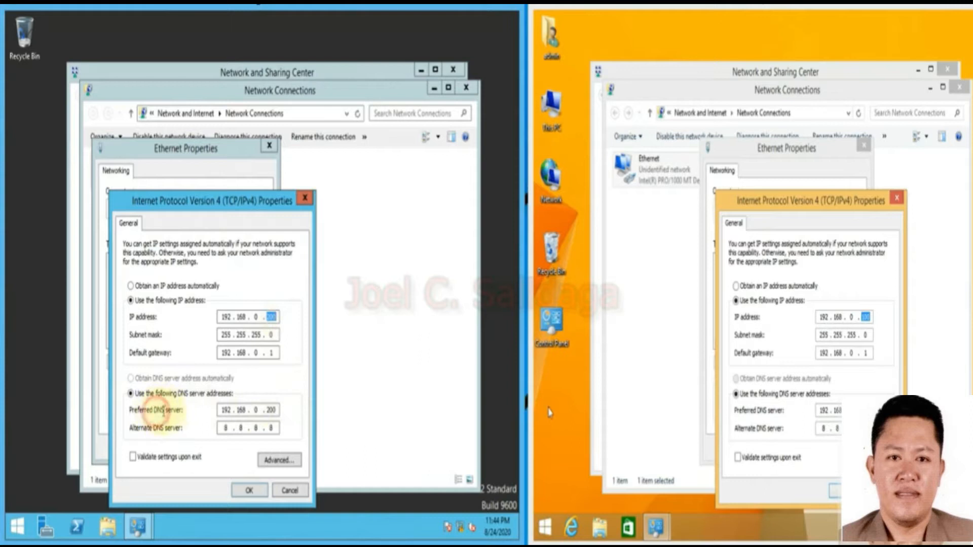
{"action": "left_click_drag", "start_coordinate": [273, 10], "coordinate": [238, 2]}
{"action": "double_click", "coordinate": [266, 408]}
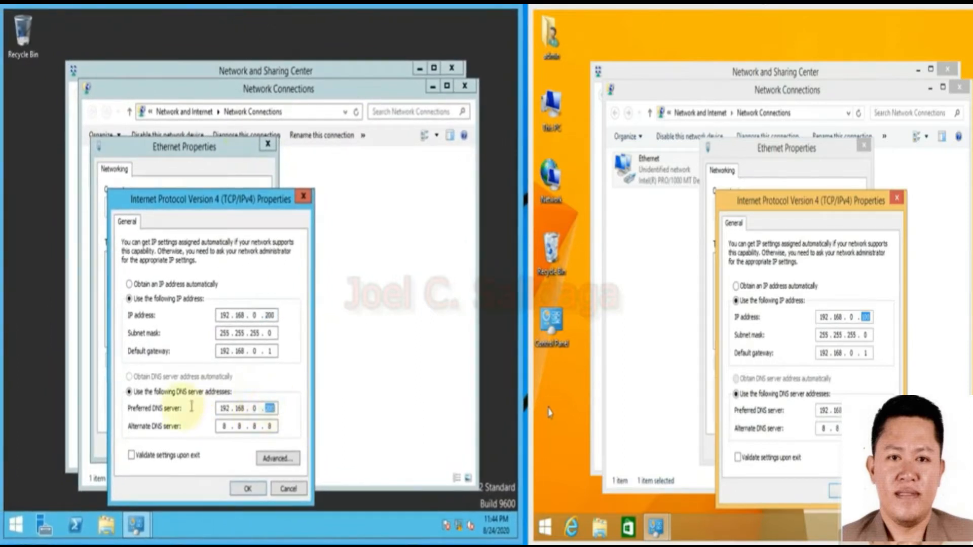
{"action": "double_click", "coordinate": [864, 411]}
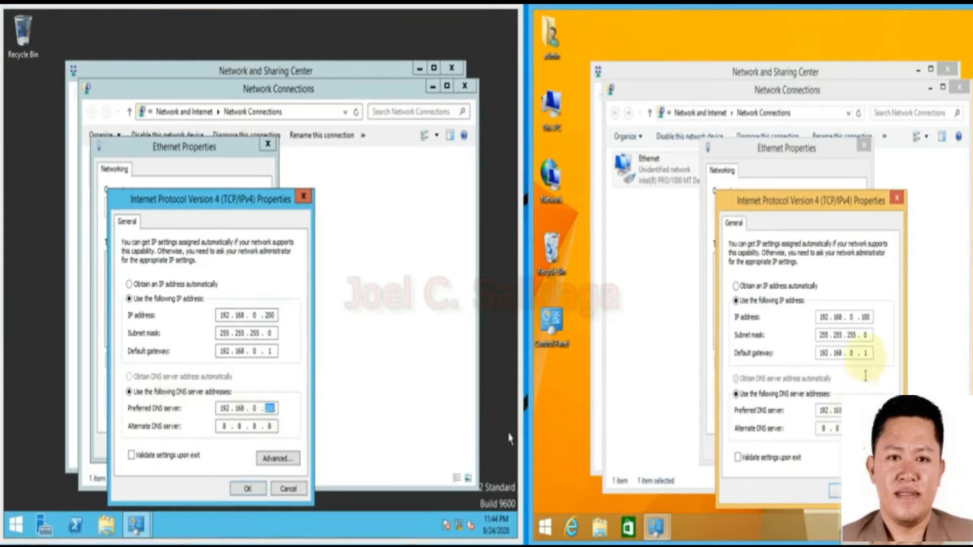
Confirm the .100 and .200 addresses, then apply the server's IPv4 settings and close Ethernet Properties.
{"action": "double_click", "coordinate": [869, 318]}
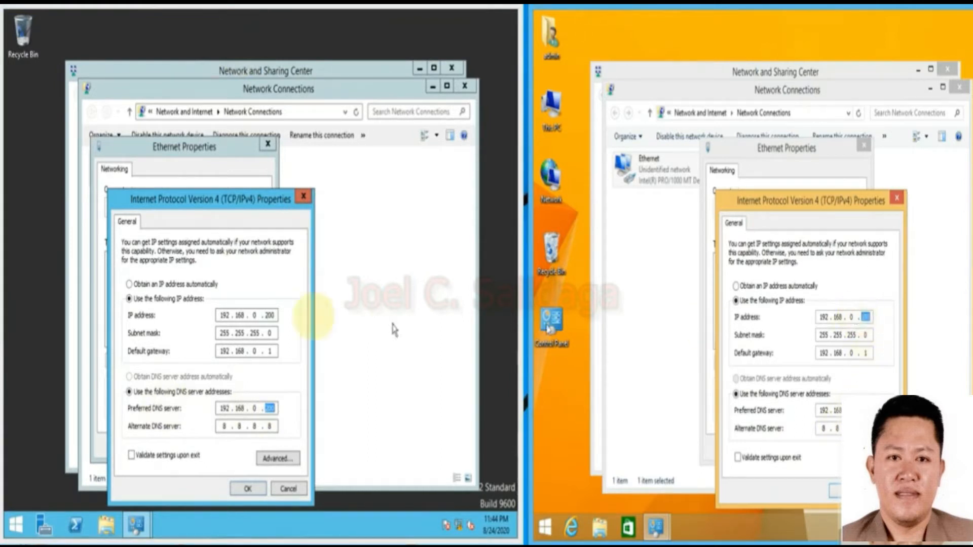
{"action": "double_click", "coordinate": [267, 315]}
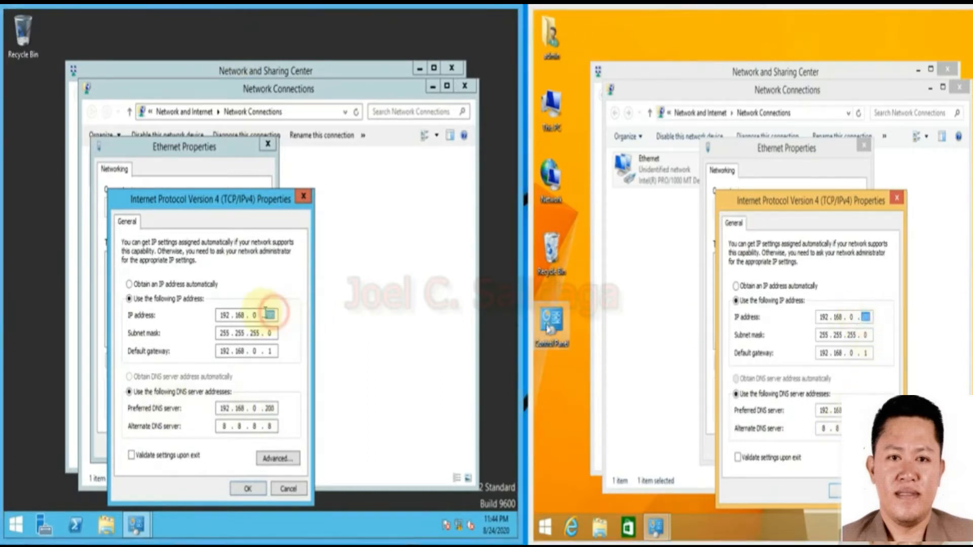
{"action": "left_click", "coordinate": [247, 489]}
{"action": "left_click", "coordinate": [214, 446]}
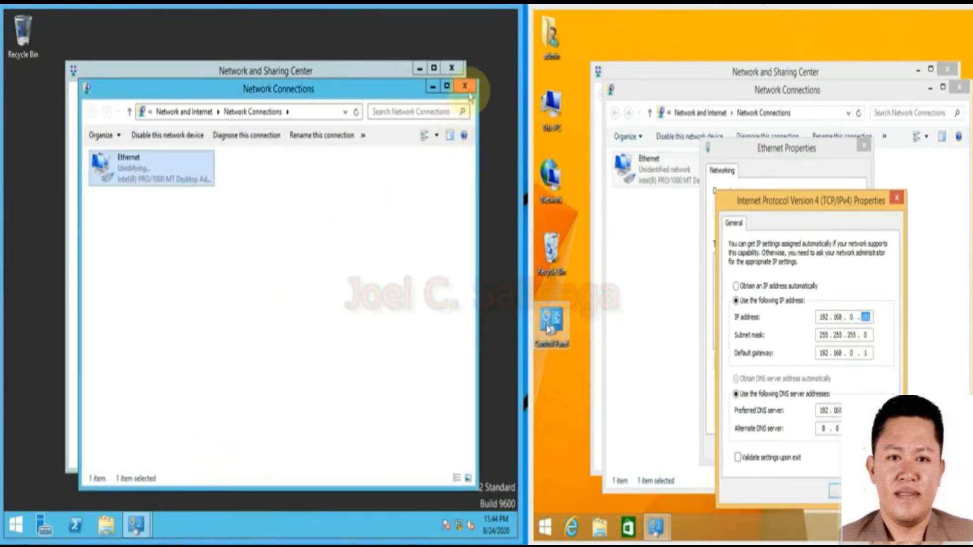
Apply the client's IPv4 settings, close all network windows on both machines, and open Network on the client.
{"action": "left_click", "coordinate": [835, 490]}
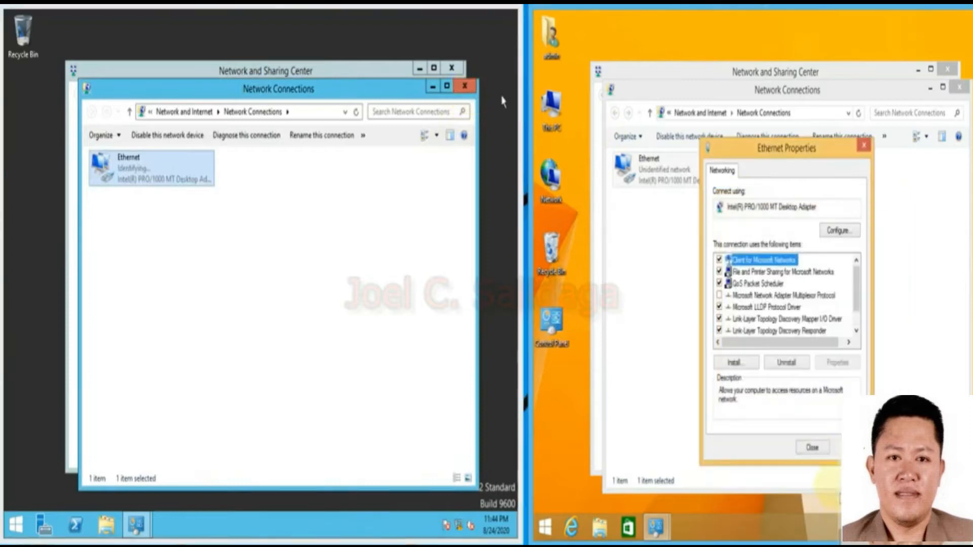
{"action": "left_click", "coordinate": [813, 449]}
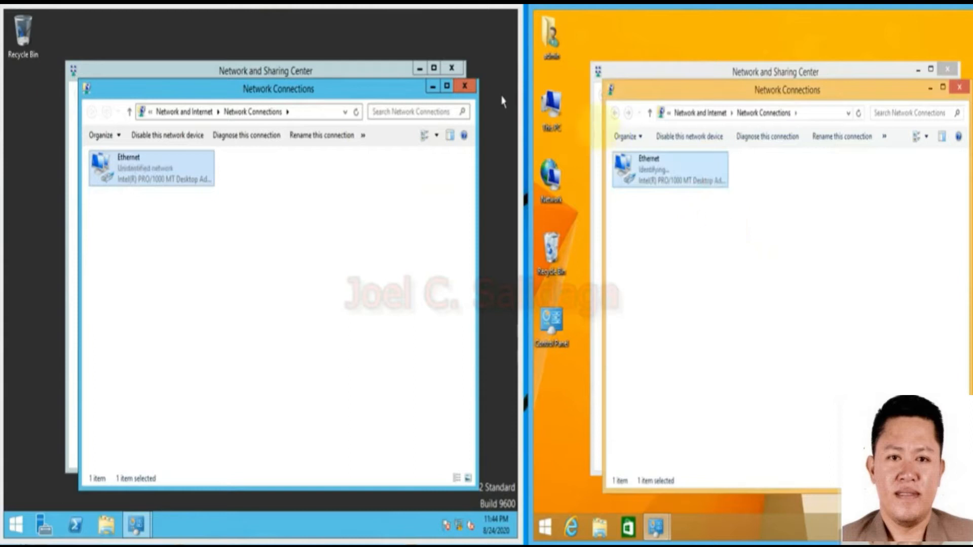
{"action": "left_click", "coordinate": [463, 86]}
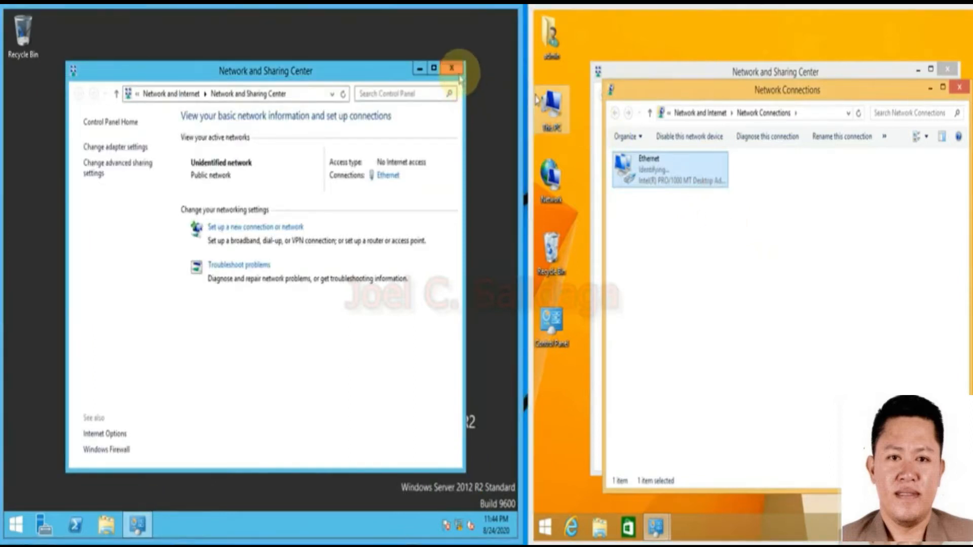
{"action": "left_click", "coordinate": [452, 68]}
{"action": "left_click", "coordinate": [960, 90]}
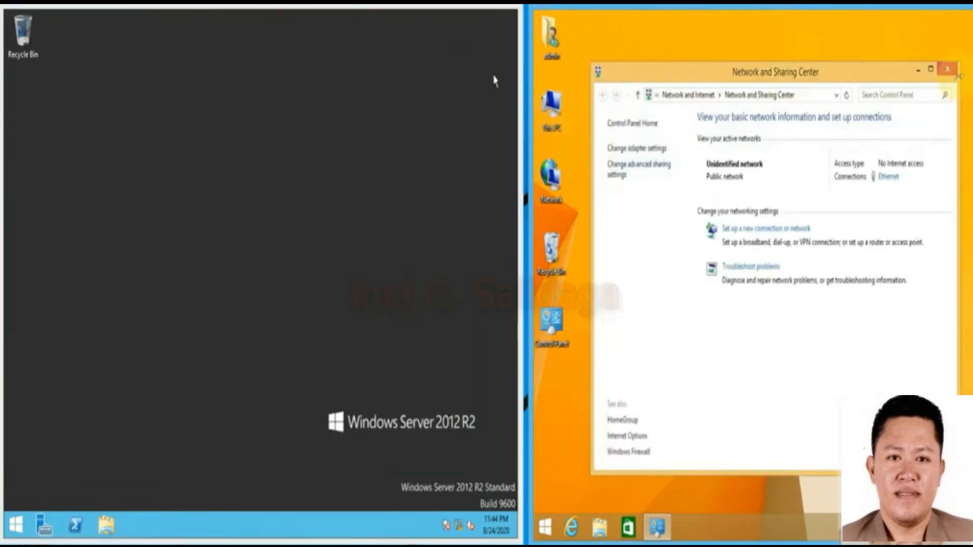
{"action": "left_click", "coordinate": [947, 71]}
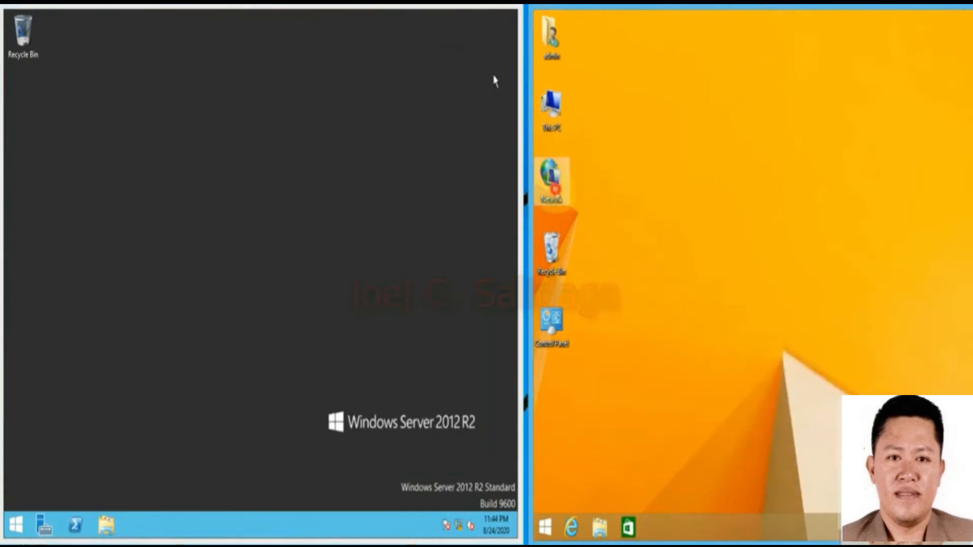
{"action": "double_click", "coordinate": [552, 184]}
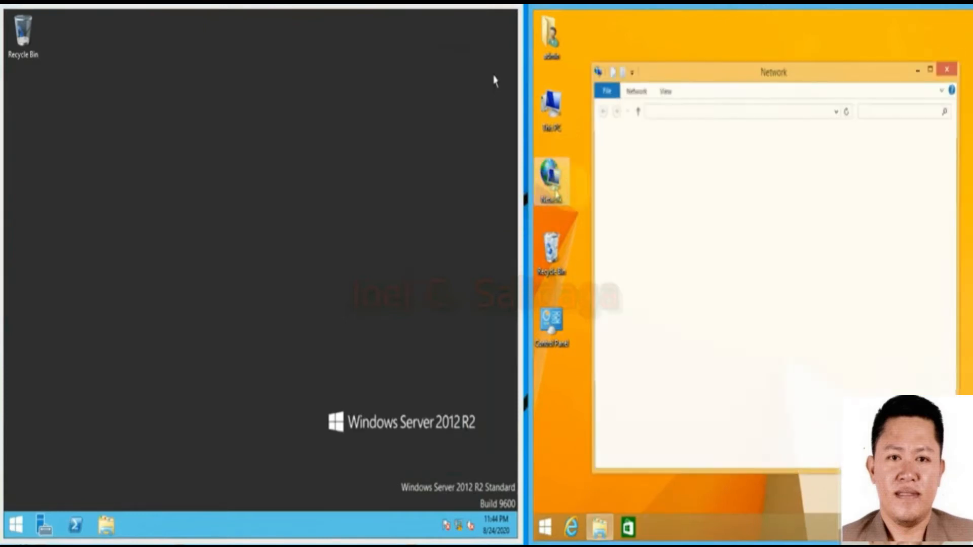
Refresh the client's Network view and browse SYS1 and sys2 from both machines.
{"action": "right_click", "coordinate": [768, 246]}
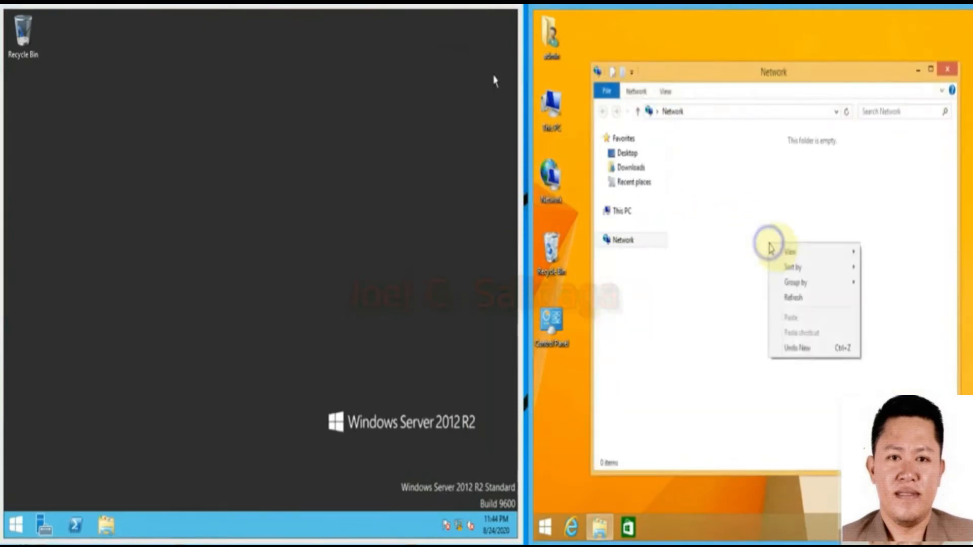
{"action": "left_click", "coordinate": [786, 297]}
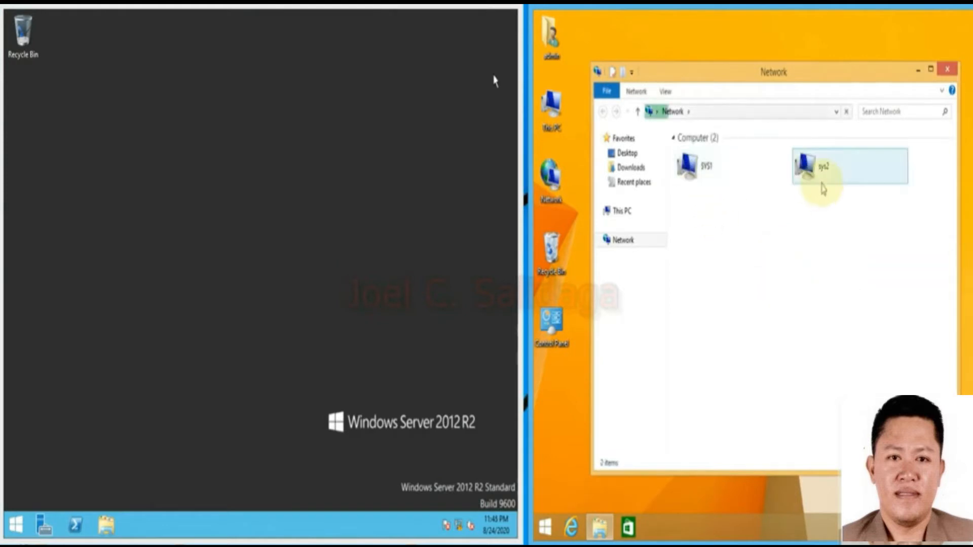
{"action": "left_click", "coordinate": [709, 187]}
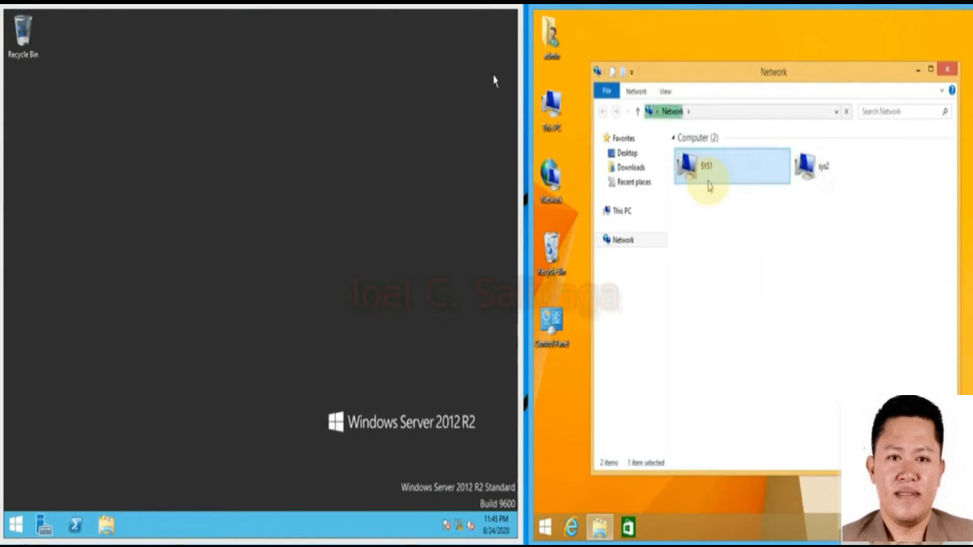
{"action": "left_click", "coordinate": [106, 528]}
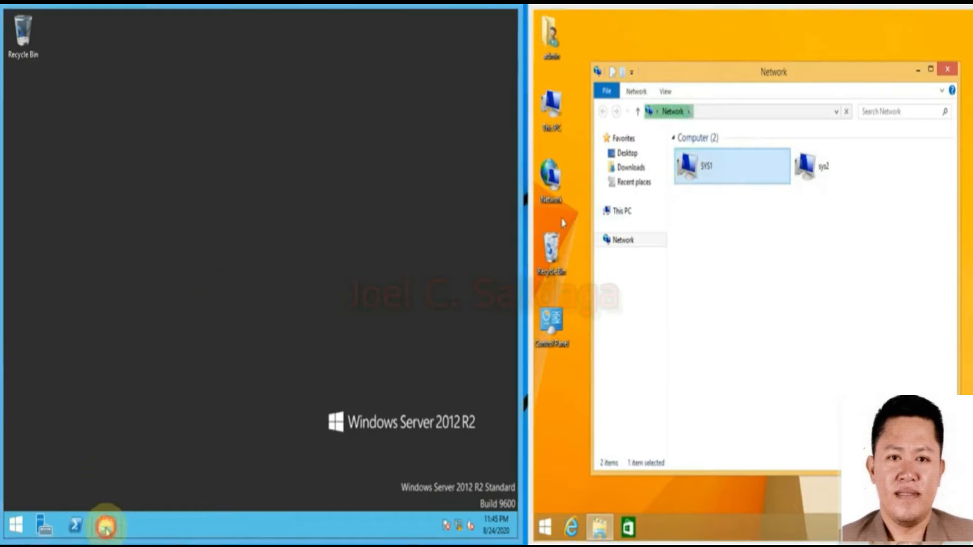
{"action": "left_click", "coordinate": [46, 183]}
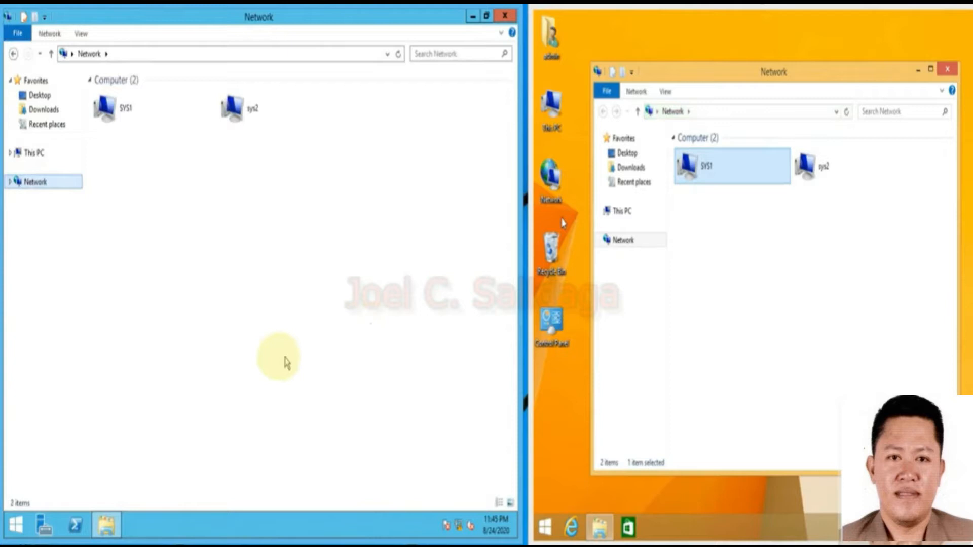
{"action": "left_click", "coordinate": [107, 109]}
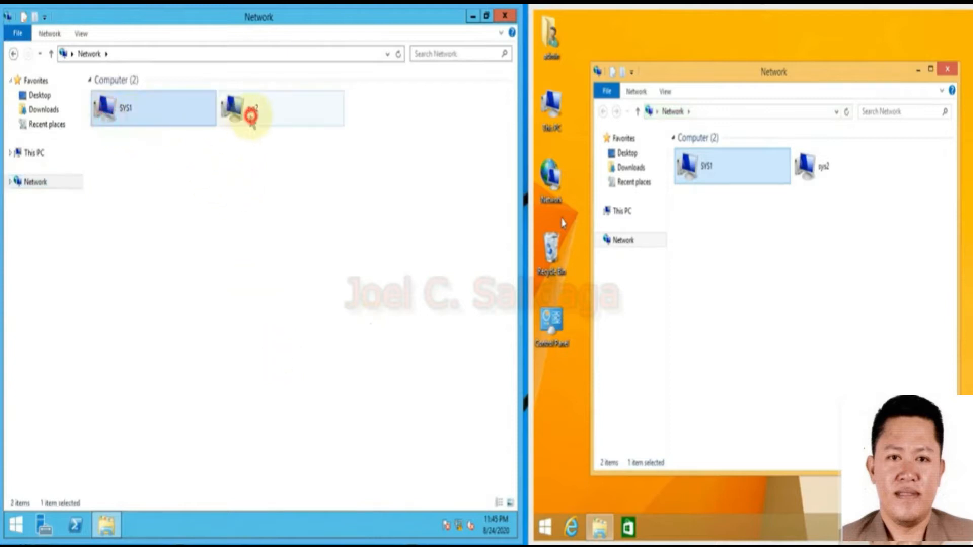
{"action": "left_click", "coordinate": [831, 174]}
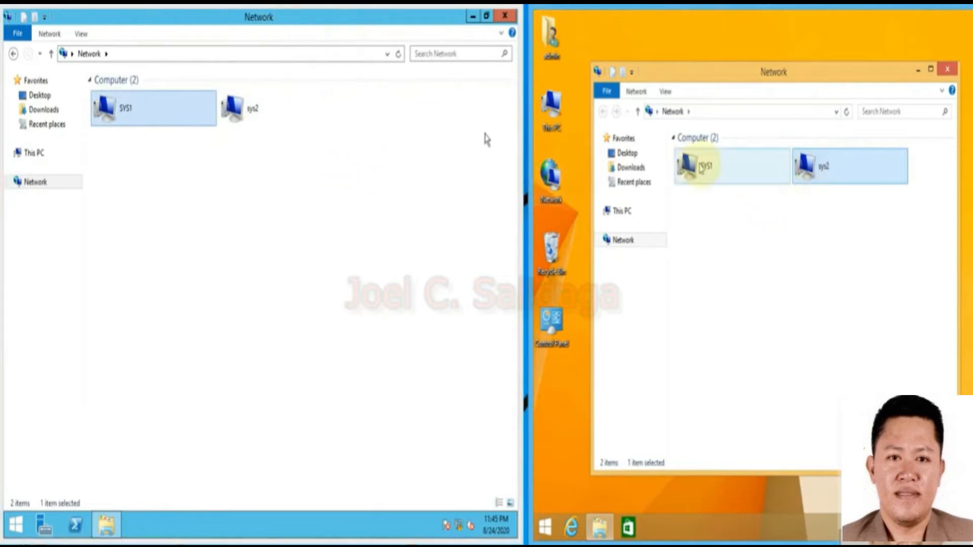
Open the tesda share on SYS1 from the client, then close both network windows.
{"action": "double_click", "coordinate": [723, 179]}
{"action": "double_click", "coordinate": [707, 146]}
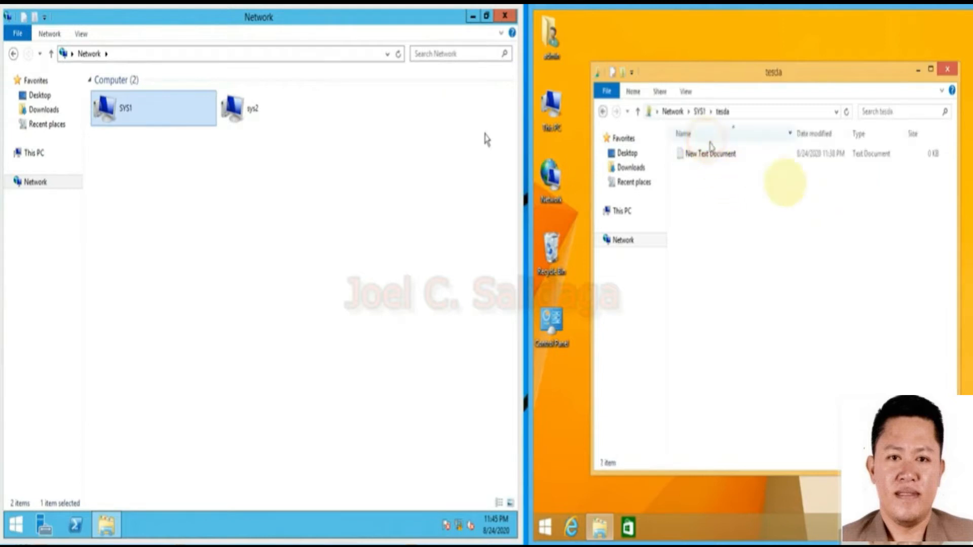
{"action": "left_click", "coordinate": [950, 73]}
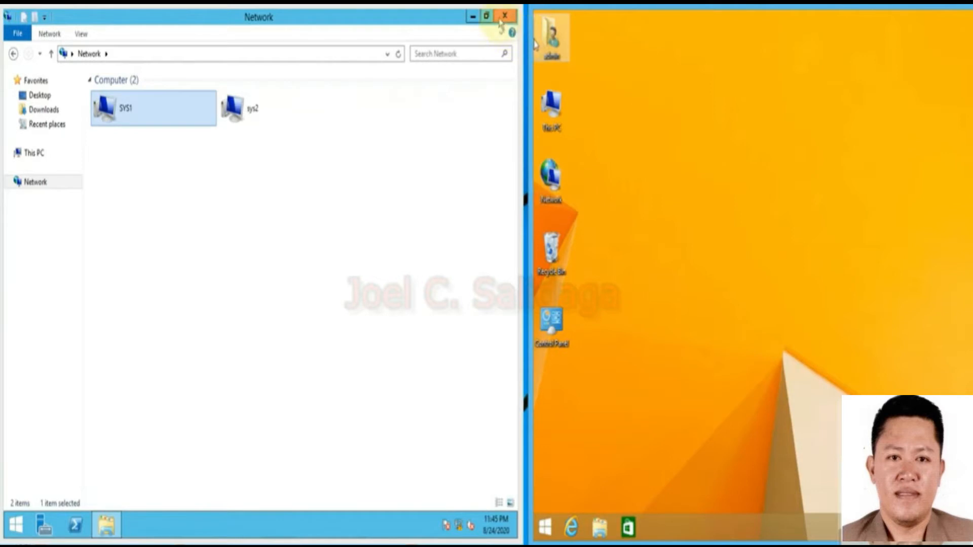
{"action": "left_click", "coordinate": [503, 17]}
Refresh the server desktop twice and launch Server Manager from the taskbar.
{"action": "right_click", "coordinate": [357, 230]}
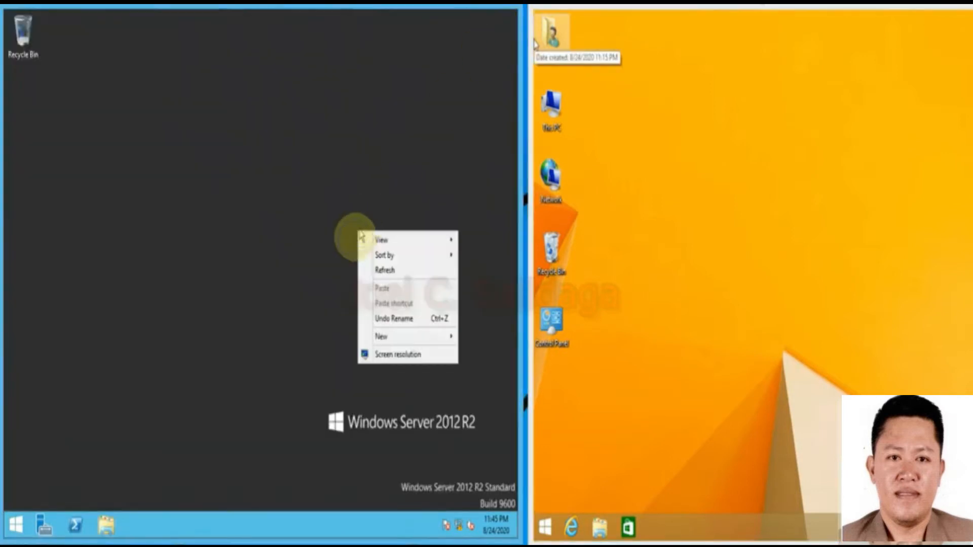
{"action": "left_click", "coordinate": [367, 272]}
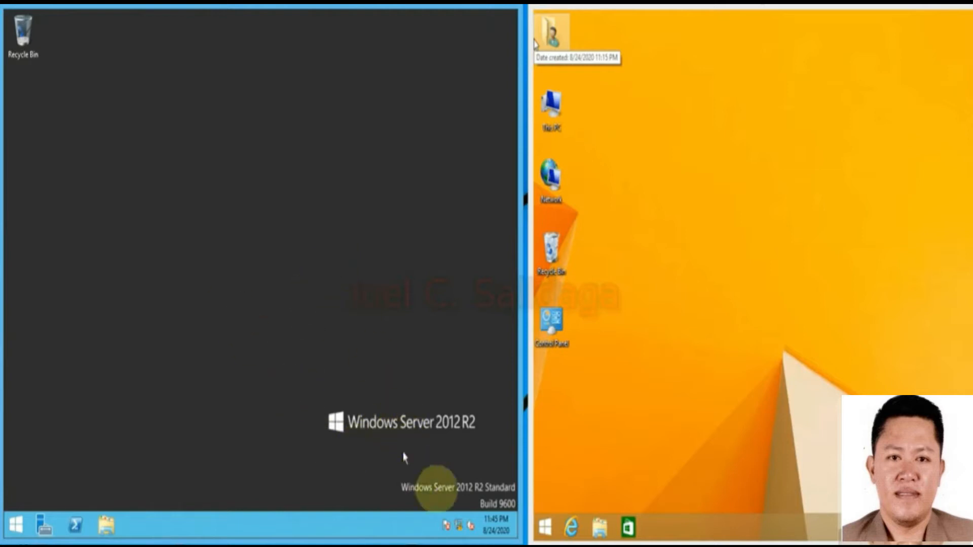
{"action": "right_click", "coordinate": [179, 166]}
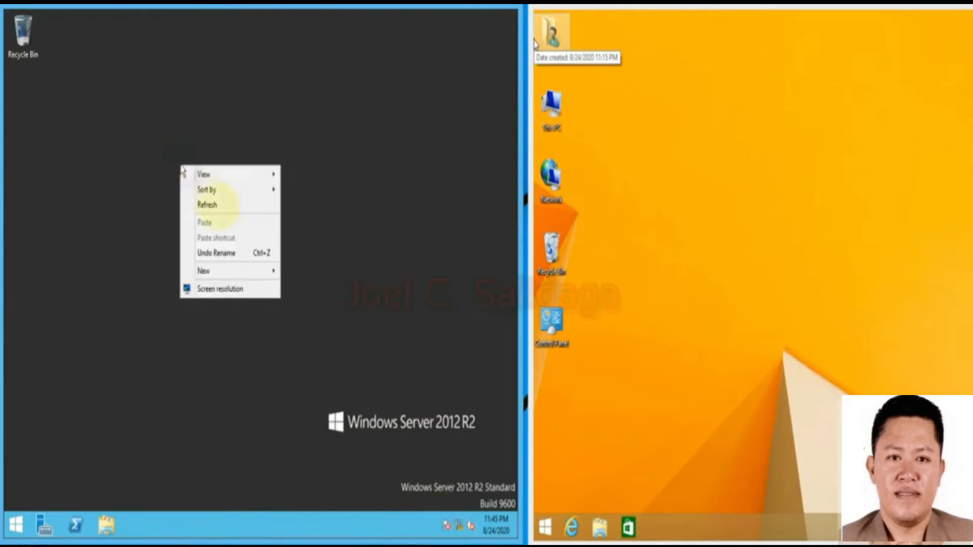
{"action": "left_click", "coordinate": [217, 208]}
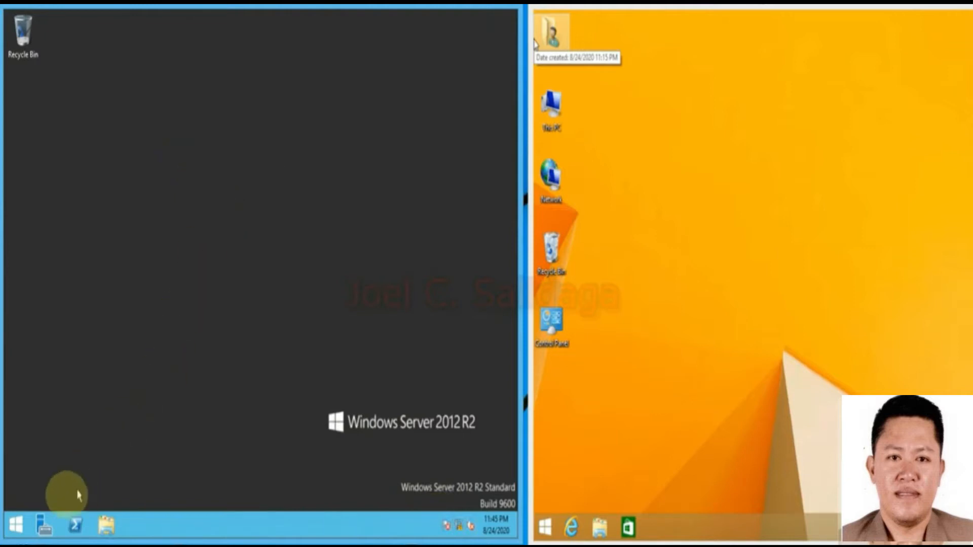
{"action": "left_click", "coordinate": [45, 527]}
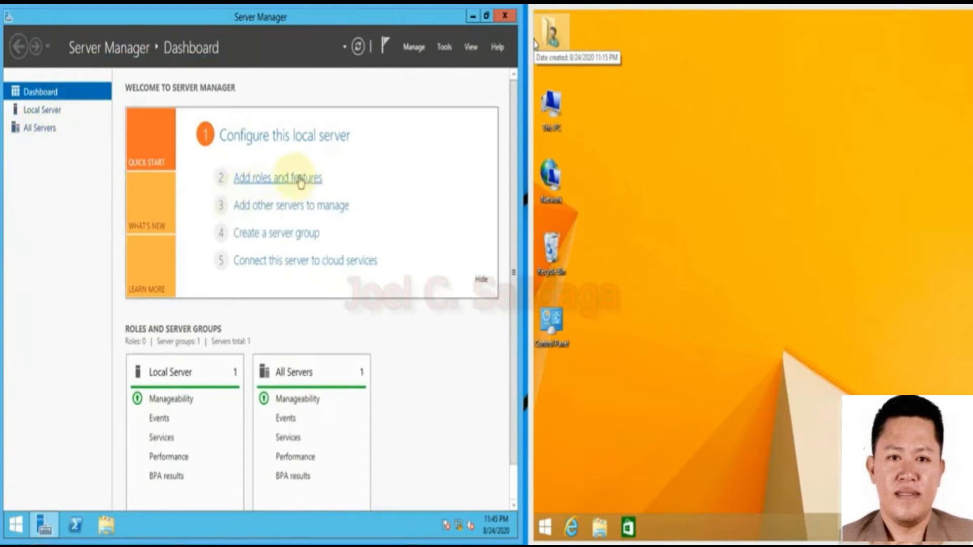
Start the Add Roles and Features Wizard with role-based installation targeting sys1.
{"action": "left_click", "coordinate": [261, 188]}
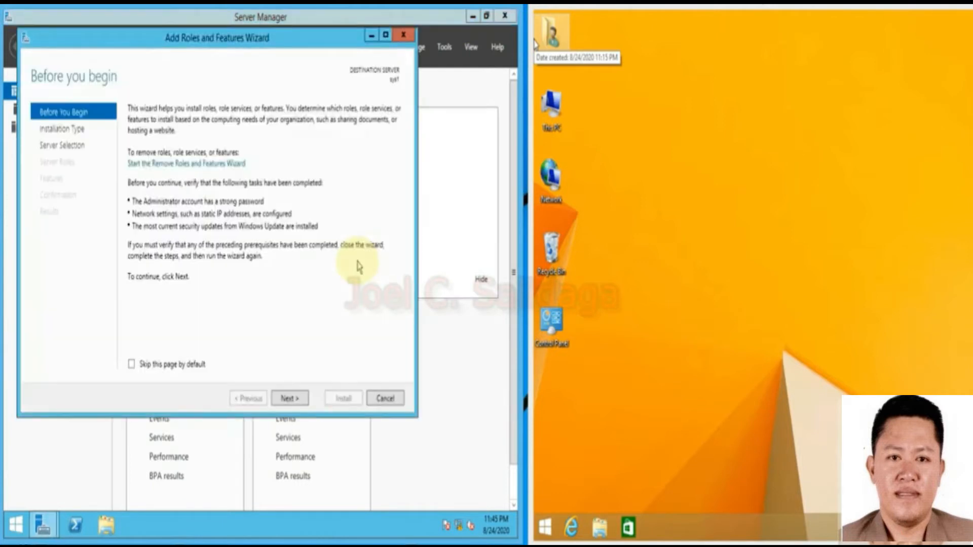
{"action": "left_click", "coordinate": [287, 398]}
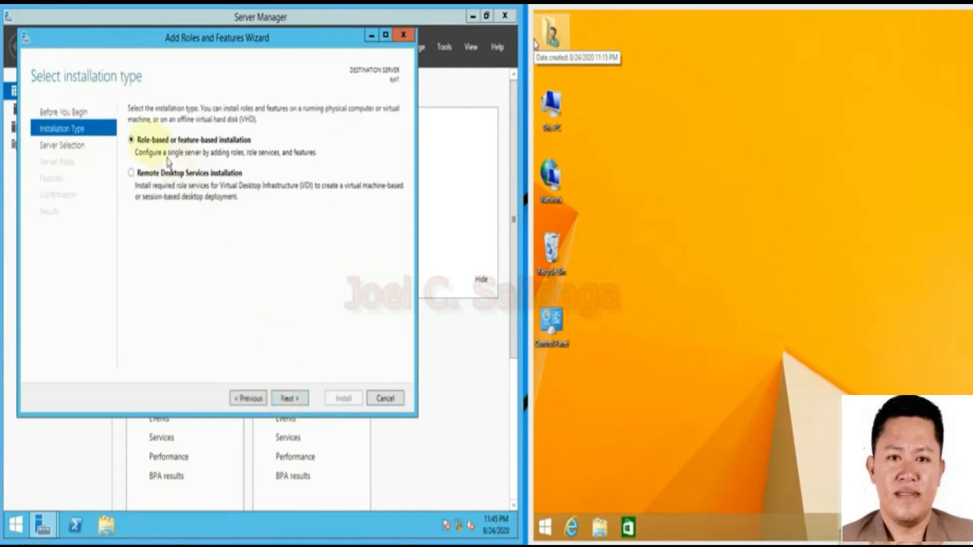
{"action": "left_click", "coordinate": [299, 399]}
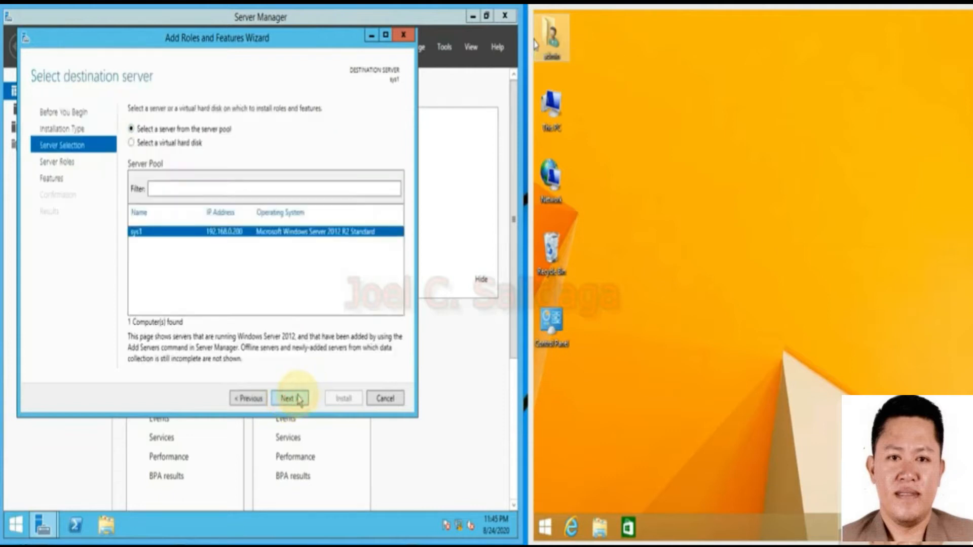
{"action": "left_click", "coordinate": [298, 398]}
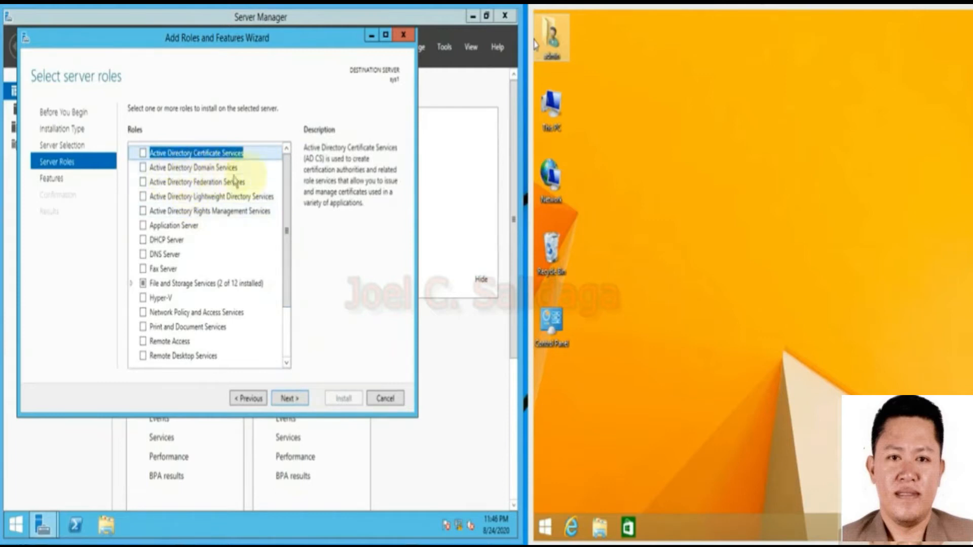
Select Active Directory Domain Services with its required features and advance to the confirmation page.
{"action": "left_click", "coordinate": [143, 167]}
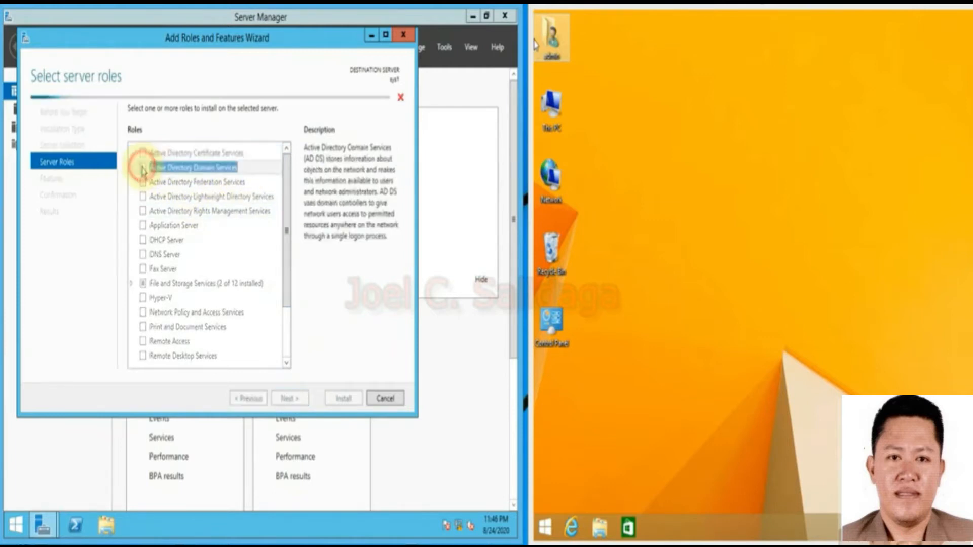
{"action": "left_click", "coordinate": [248, 344]}
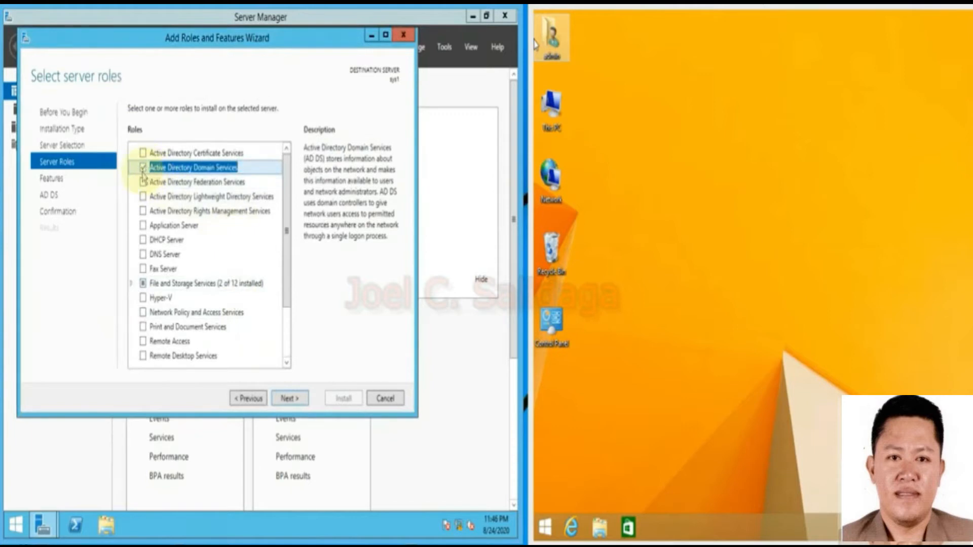
{"action": "left_click", "coordinate": [284, 233]}
{"action": "mouse_move", "coordinate": [285, 233]}
{"action": "left_mouse_down"}
{"action": "mouse_move", "coordinate": [282, 282]}
{"action": "mouse_move", "coordinate": [275, 218]}
{"action": "left_mouse_up"}
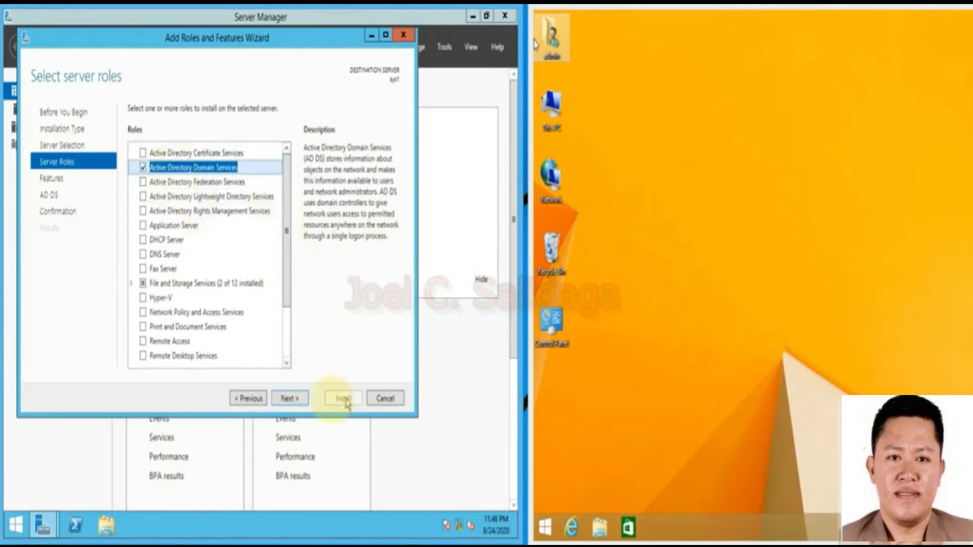
{"action": "left_click", "coordinate": [287, 400]}
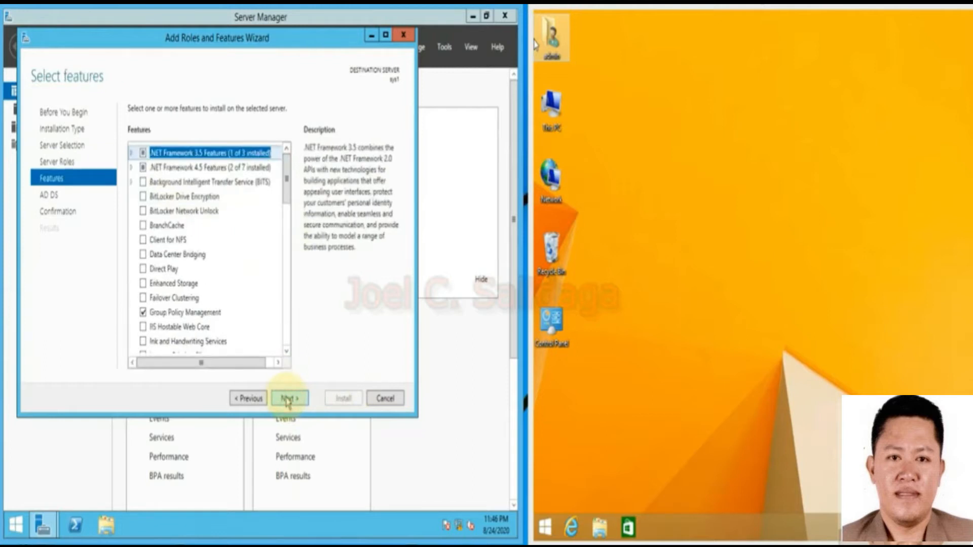
{"action": "left_click", "coordinate": [288, 400]}
{"action": "left_click", "coordinate": [287, 399]}
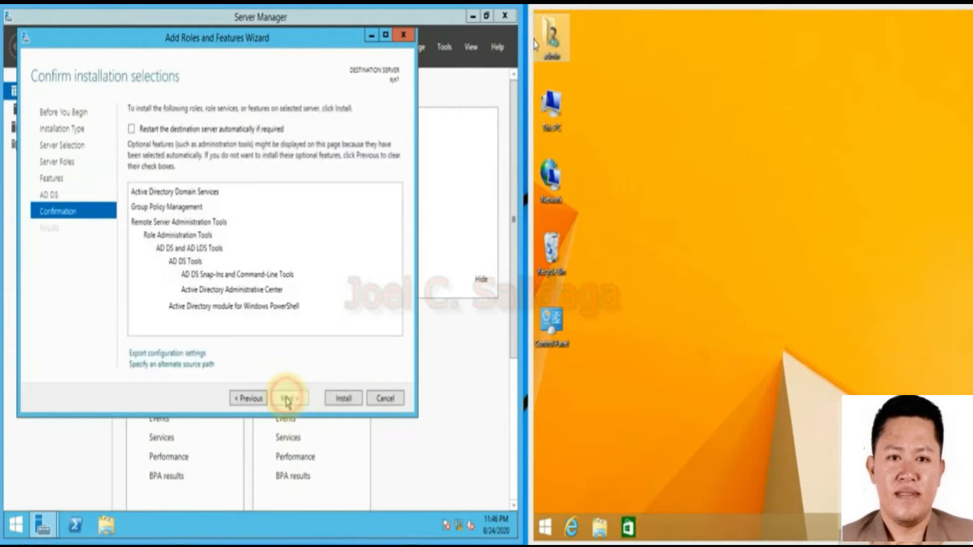
Install Active Directory Domain Services on sys1 and wait for it to report success.
{"action": "left_click", "coordinate": [341, 399]}
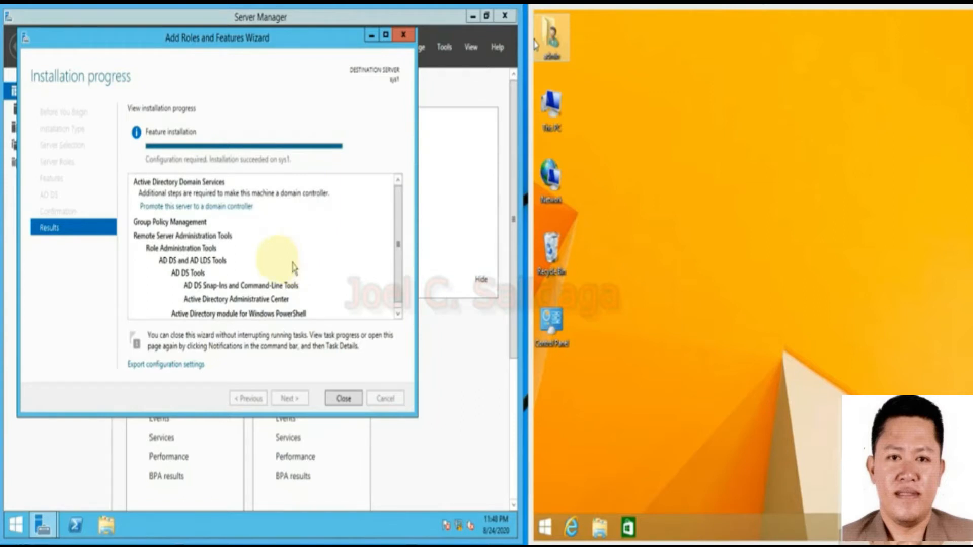
Promote sys1 to a domain controller in a new forest with root domain salidaga.local.
{"action": "left_click", "coordinate": [197, 208]}
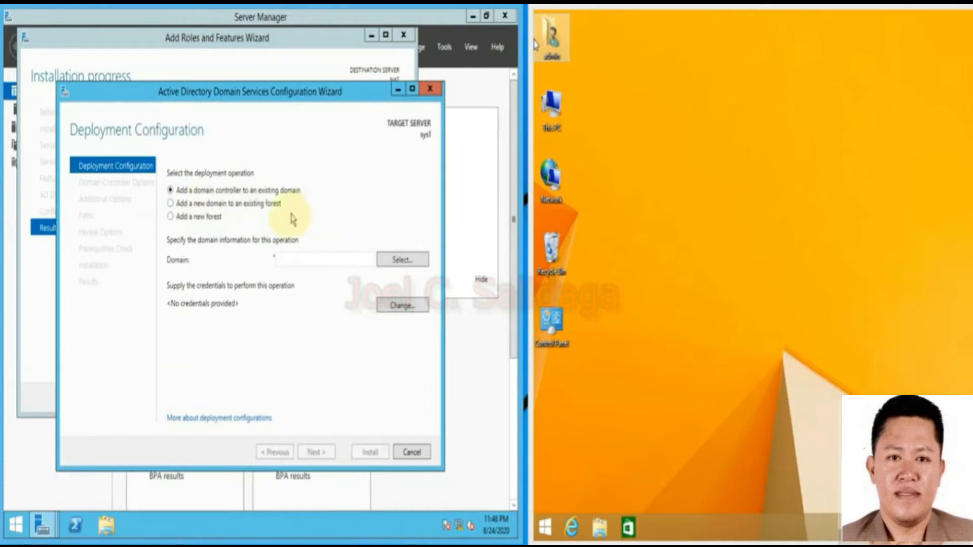
{"action": "left_click", "coordinate": [172, 217]}
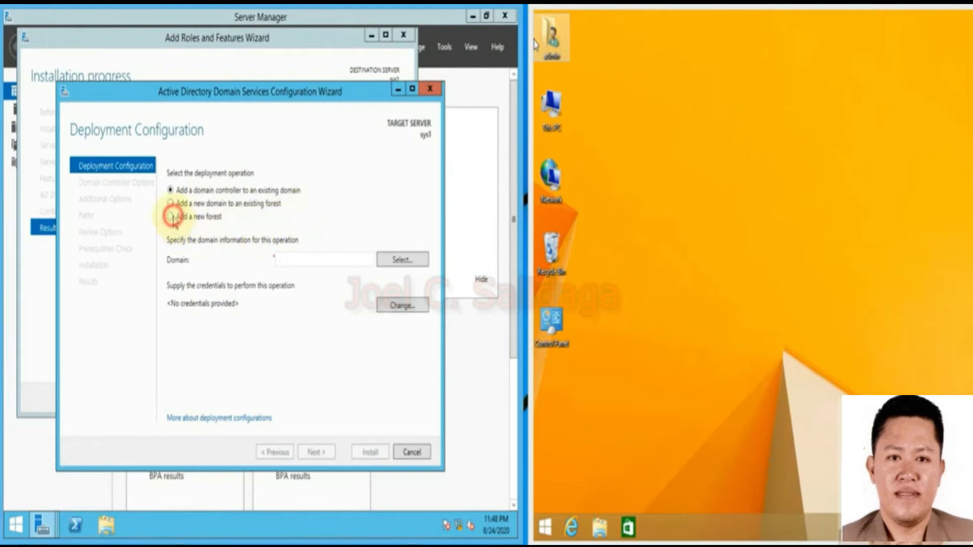
{"action": "left_click", "coordinate": [300, 258]}
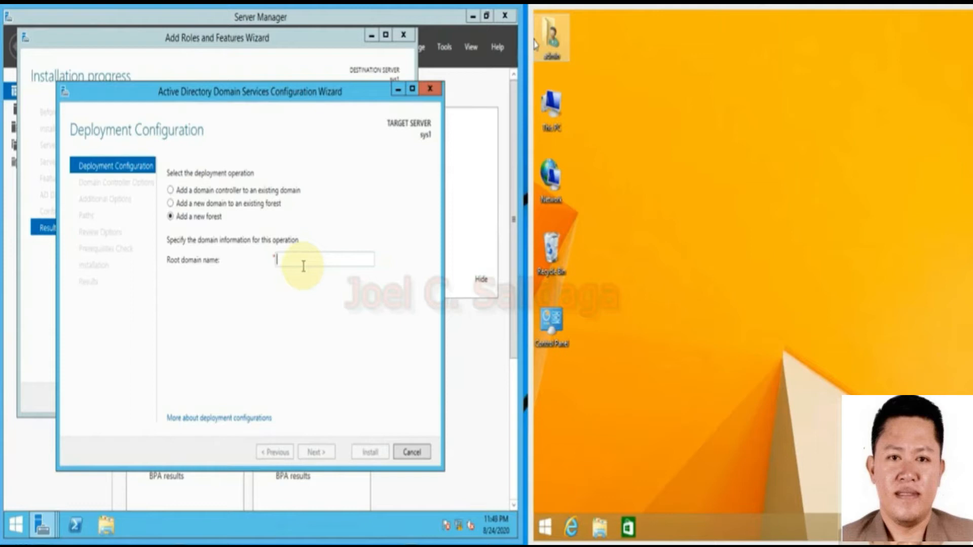
{"action": "type", "text": "sal"}
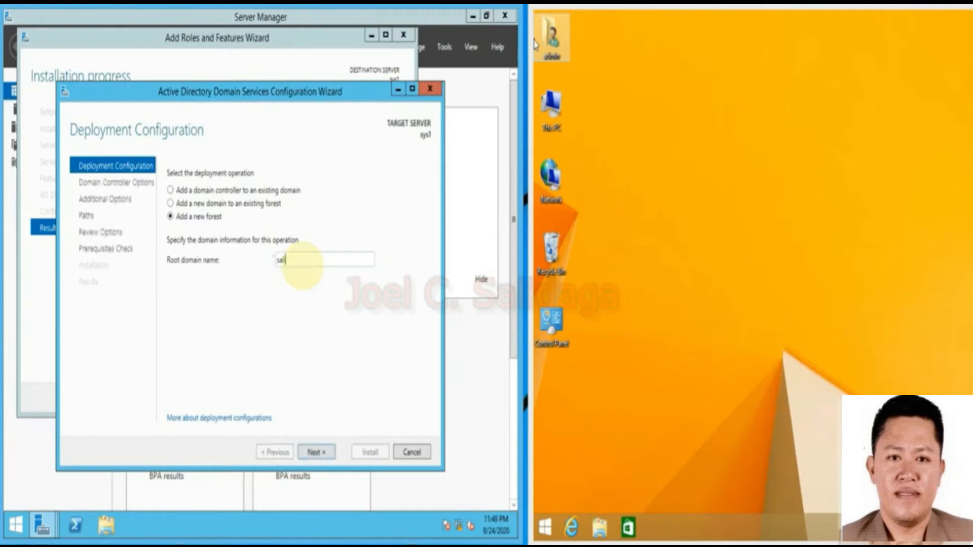
{"action": "type", "text": "idaga.local"}
{"action": "left_click", "coordinate": [322, 453]}
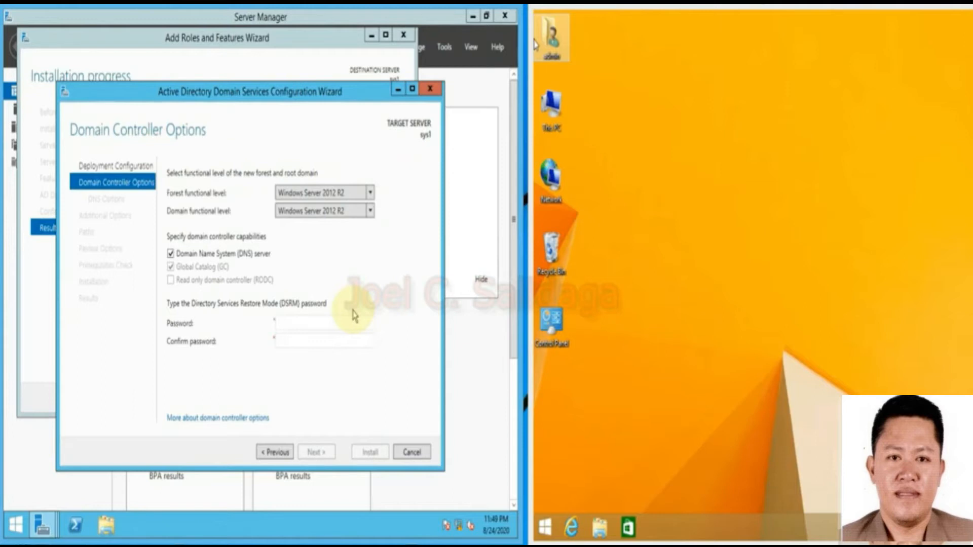
Enter and confirm the Directory Services Restore Mode password.
{"action": "left_click", "coordinate": [296, 324]}
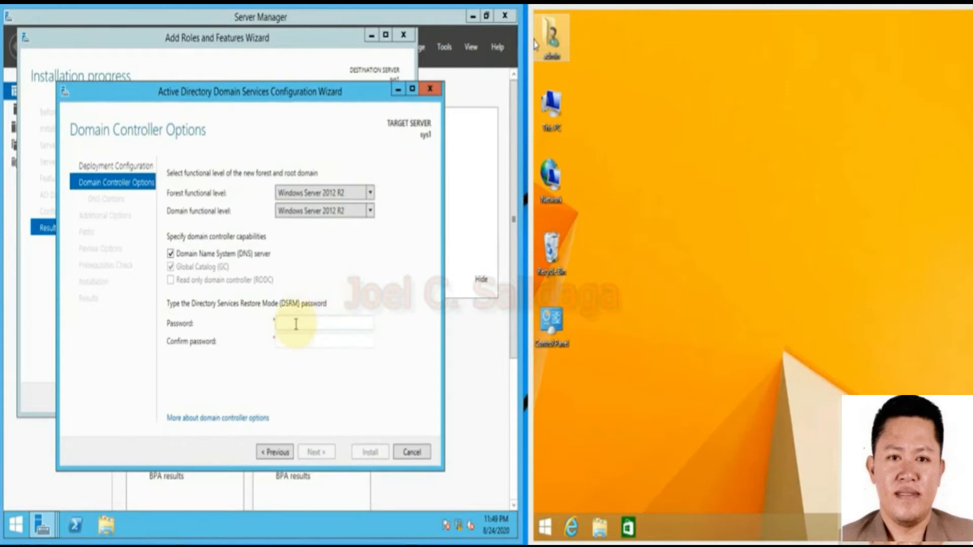
{"action": "type", "text": "••••••••"}
{"action": "key", "text": "Tab"}
{"action": "type", "text": "••••••••"}
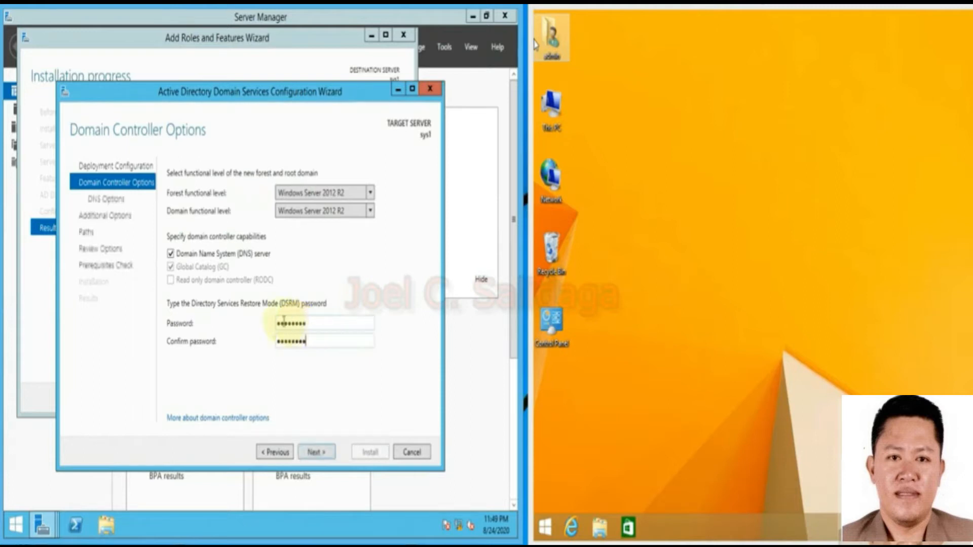
Keep the default DNS options, NetBIOS name SALIDAGA and paths, pass prerequisites, and start the install.
{"action": "left_click", "coordinate": [317, 456]}
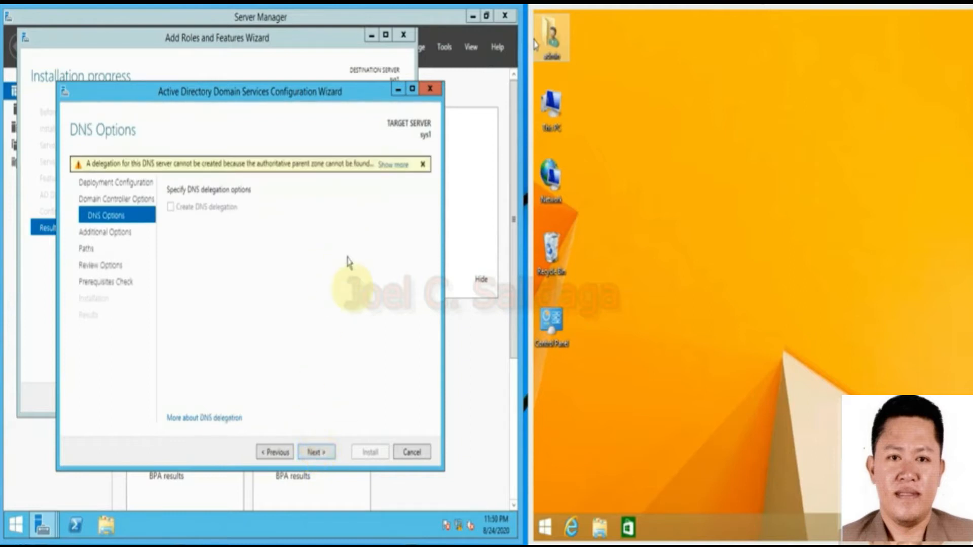
{"action": "left_click", "coordinate": [316, 452]}
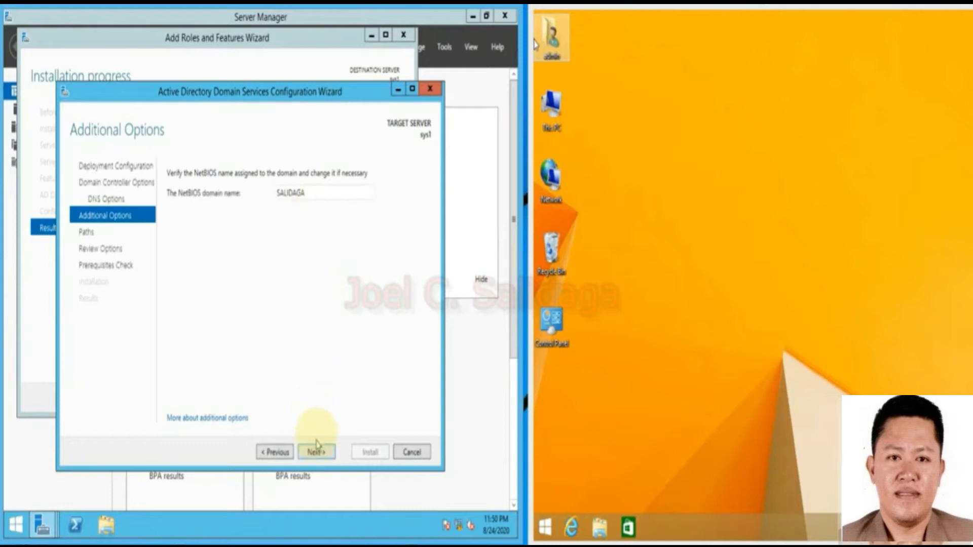
{"action": "double_click", "coordinate": [330, 192]}
{"action": "left_click", "coordinate": [304, 240]}
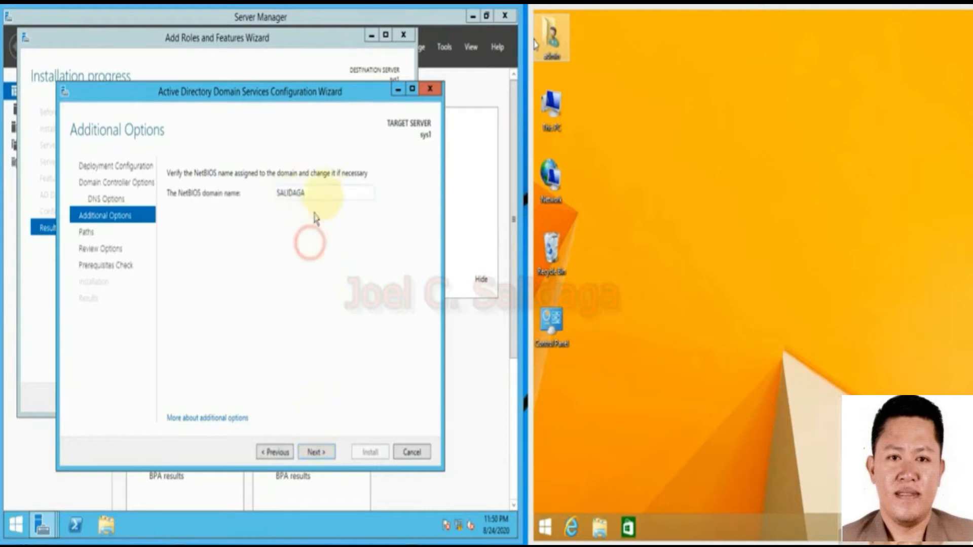
{"action": "left_click", "coordinate": [317, 451]}
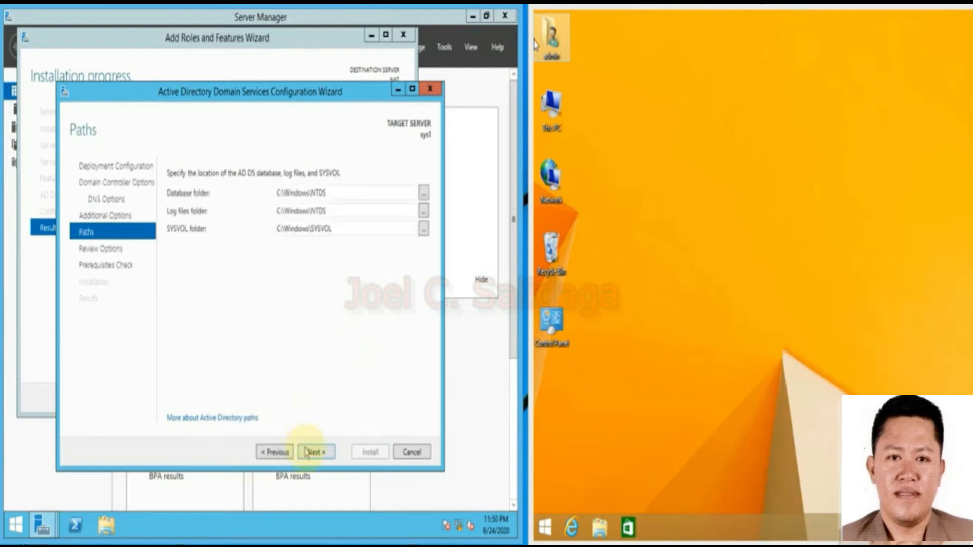
{"action": "left_click", "coordinate": [313, 453]}
{"action": "left_click", "coordinate": [314, 452]}
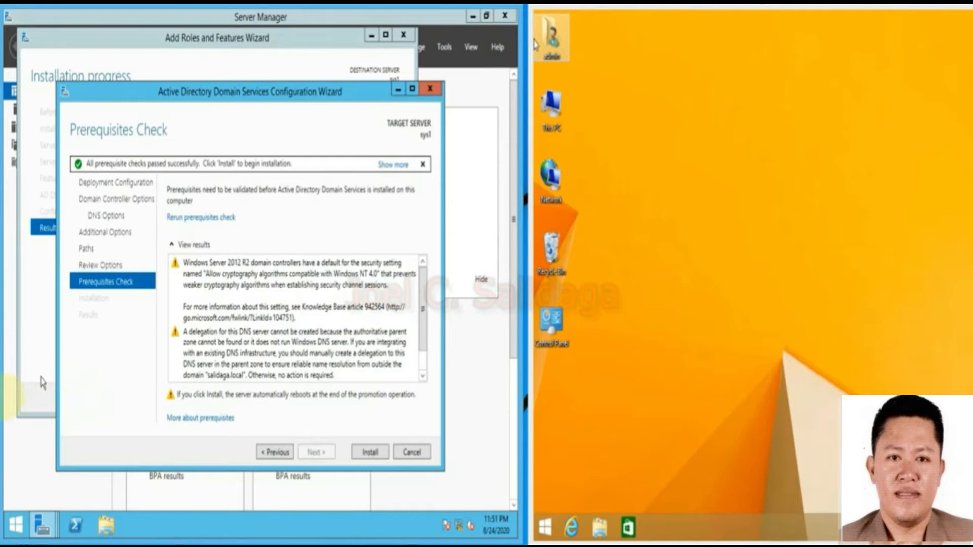
{"action": "left_click", "coordinate": [369, 452]}
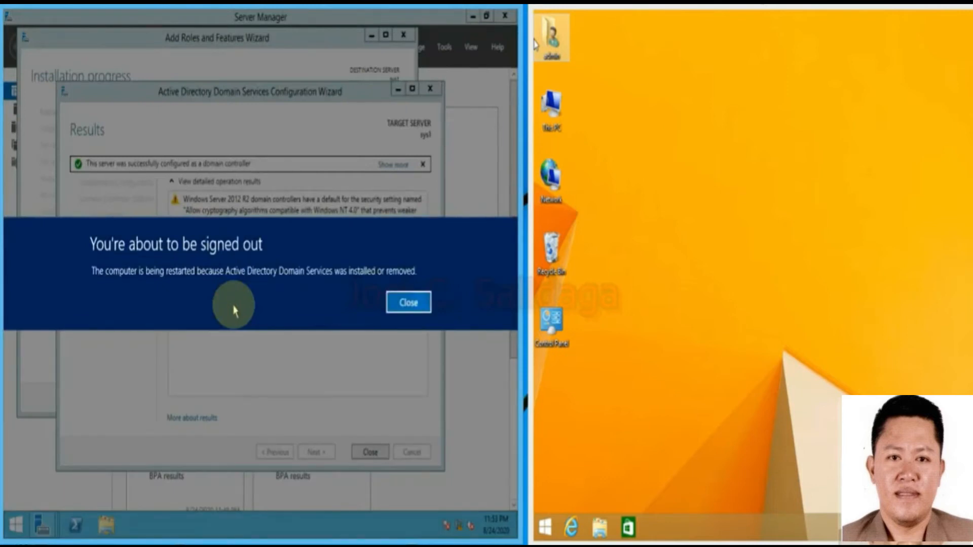
Dismiss the sign-out notice after sys1 is configured as a domain controller.
{"action": "left_click", "coordinate": [404, 309]}
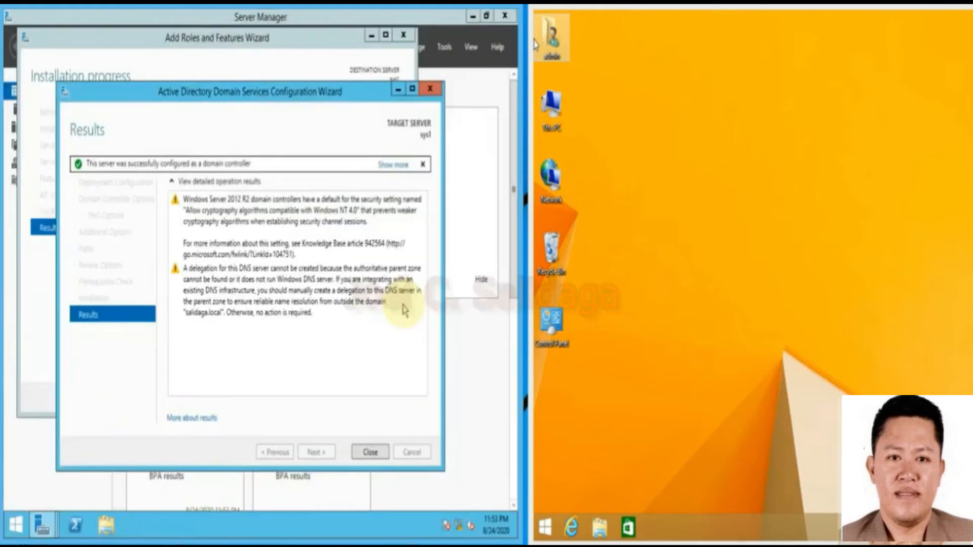
Close the AD DS Configuration Wizard so the server restarts.
{"action": "left_click", "coordinate": [372, 454]}
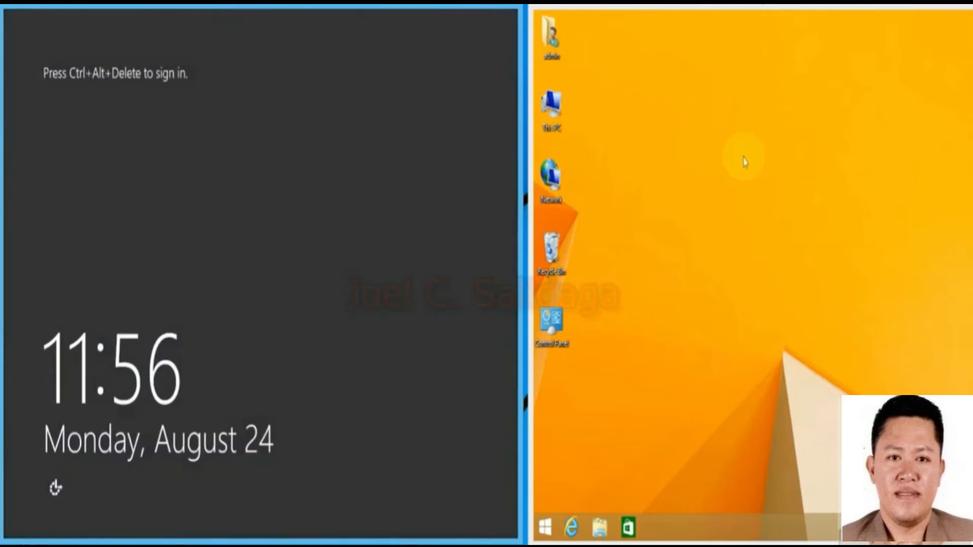
Sign in to the server as SALIDAGA\Administrator with the Administrator password.
{"action": "left_click", "coordinate": [392, 274]}
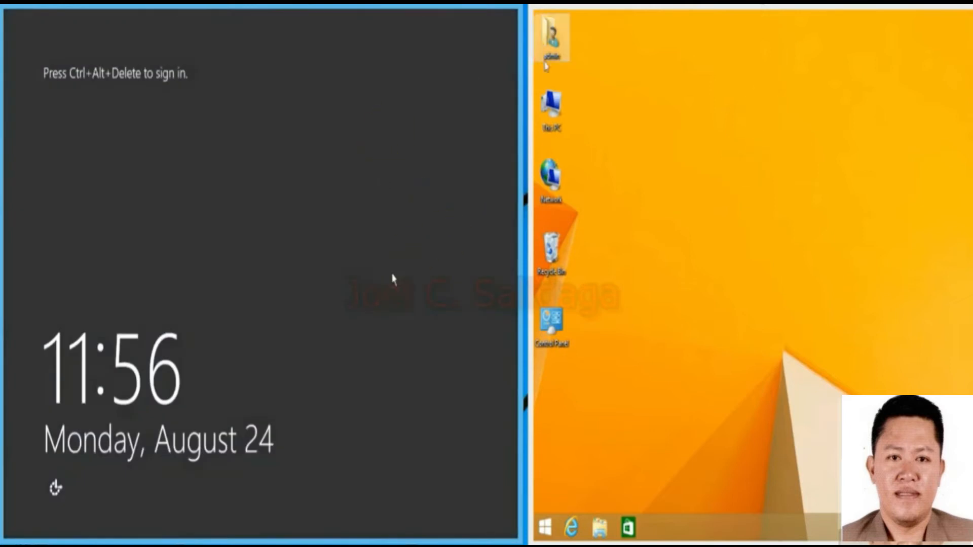
{"action": "key", "text": "ctrl+alt+Delete"}
{"action": "left_click", "coordinate": [305, 192]}
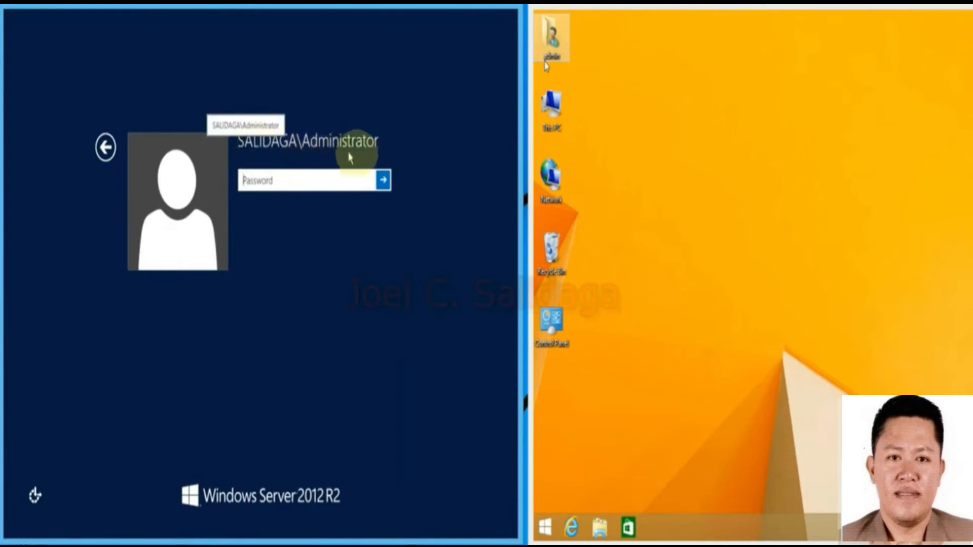
{"action": "left_click", "coordinate": [309, 180]}
{"action": "type", "text": "•"}
{"action": "key", "text": "BackSpace"}
{"action": "type", "text": "•••••"}
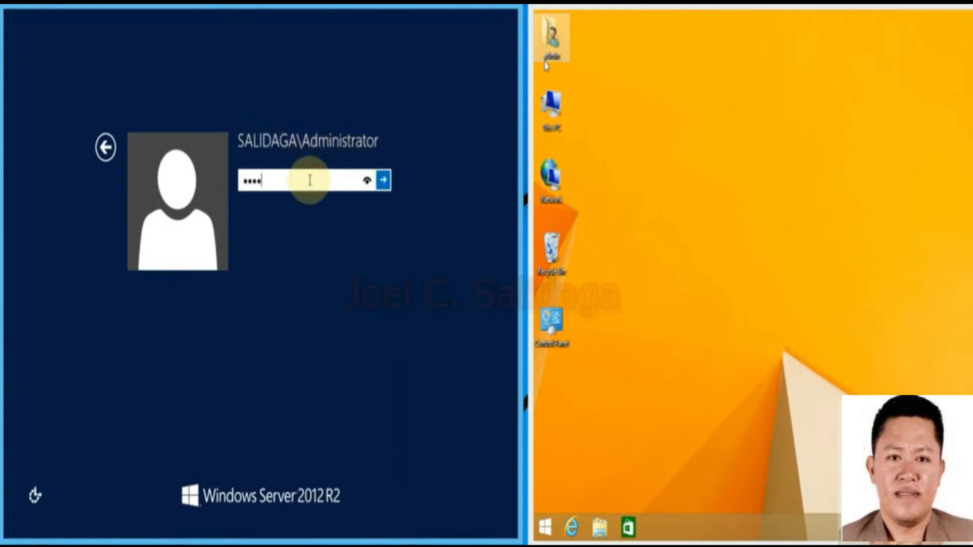
{"action": "type", "text": "•••"}
{"action": "key", "text": "Return"}
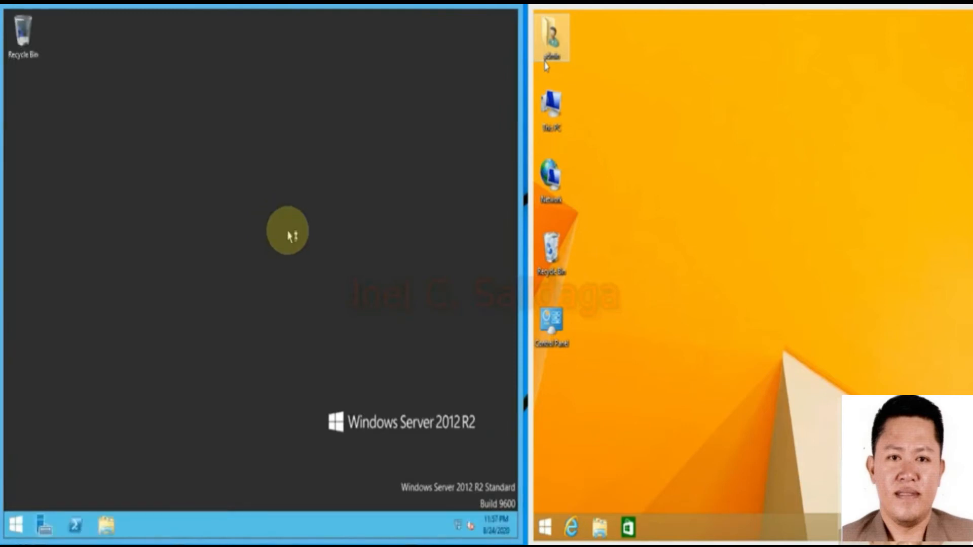
Check in This PC properties that sys1 is in salidaga.local, then close the System and This PC windows.
{"action": "left_click", "coordinate": [107, 527]}
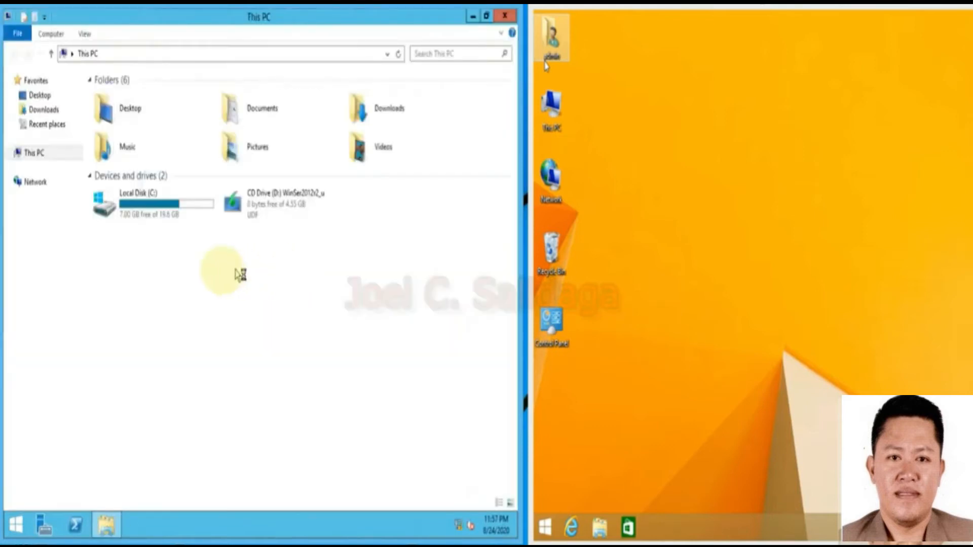
{"action": "left_click", "coordinate": [45, 154]}
{"action": "right_click", "coordinate": [46, 154]}
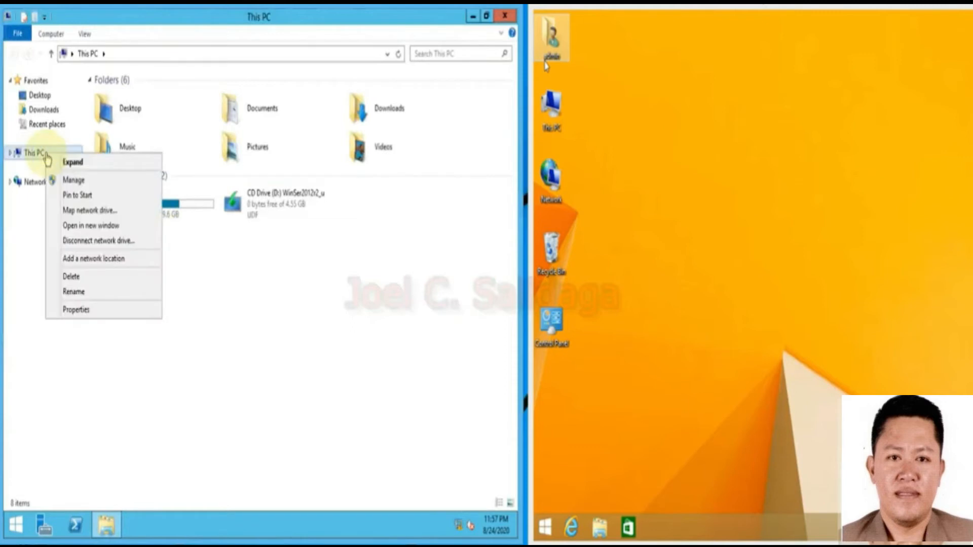
{"action": "left_click", "coordinate": [91, 311]}
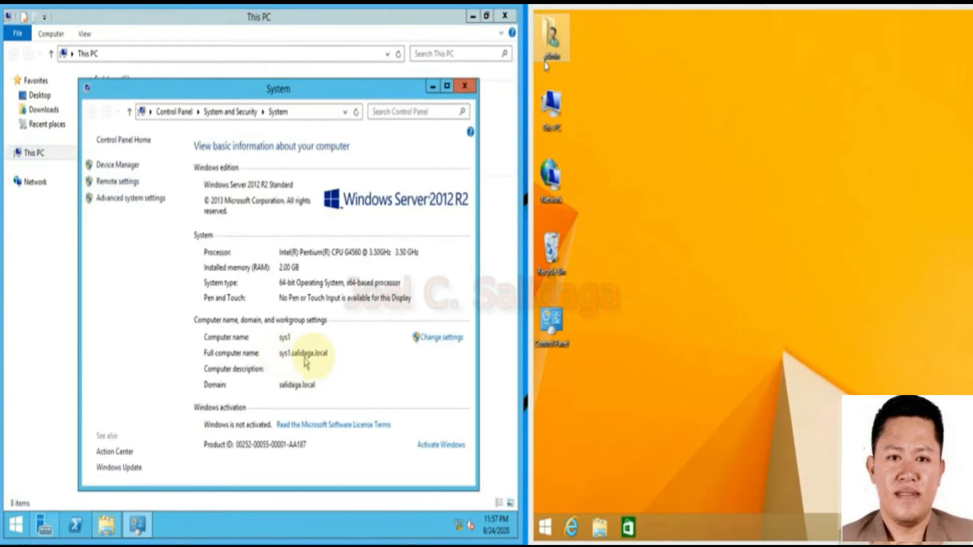
{"action": "left_click", "coordinate": [464, 87]}
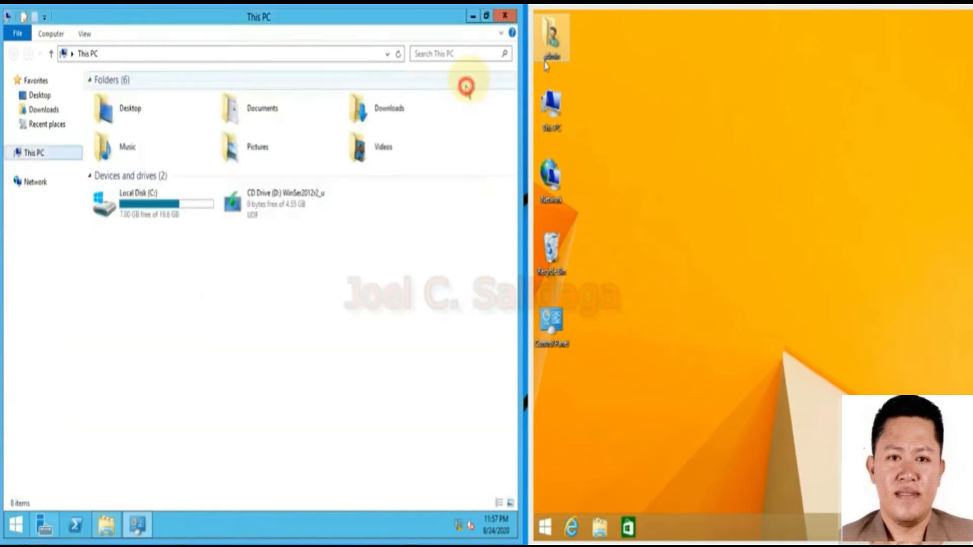
{"action": "left_click", "coordinate": [505, 15]}
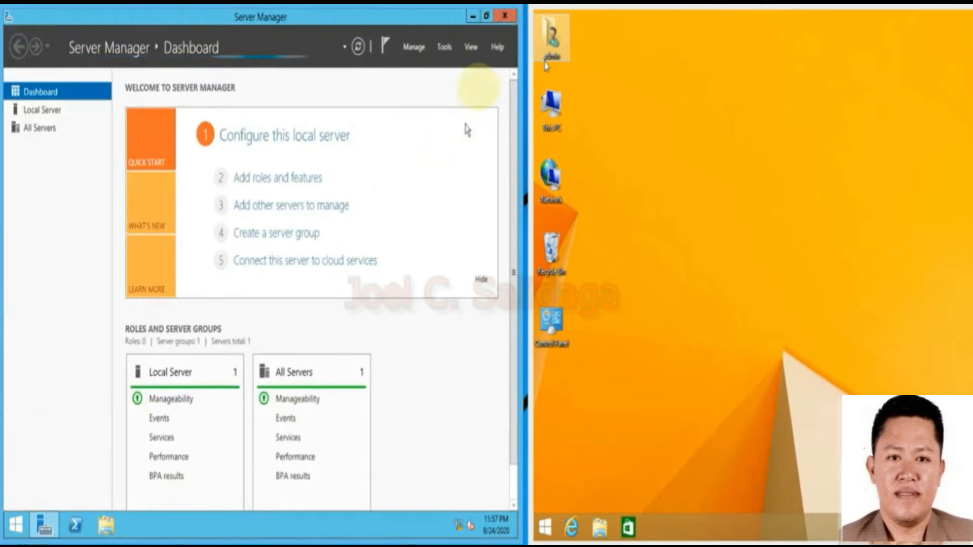
Reopen Server Manager so the dashboard shows AD DS and DNS, then launch DNS Manager from Tools.
{"action": "left_click", "coordinate": [45, 530]}
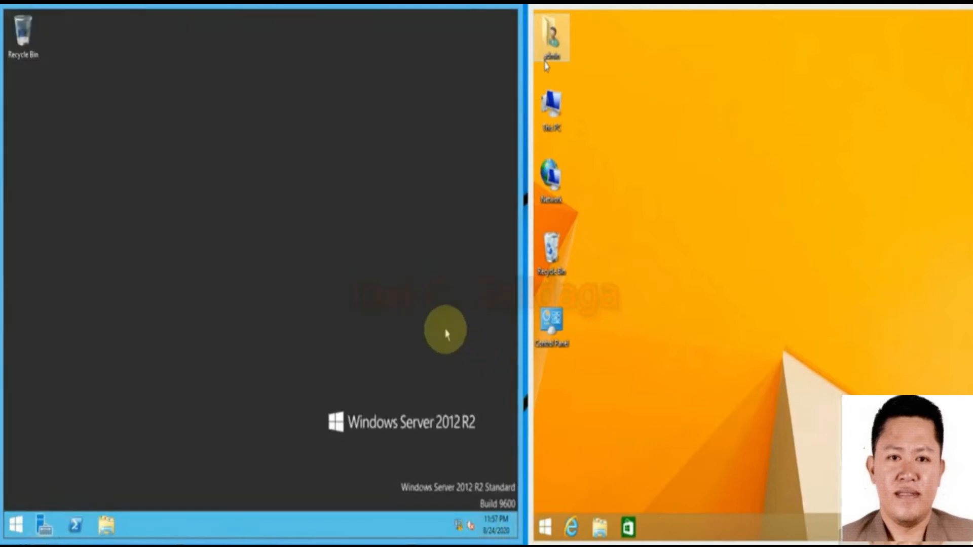
{"action": "left_click", "coordinate": [45, 529]}
{"action": "left_click", "coordinate": [45, 529]}
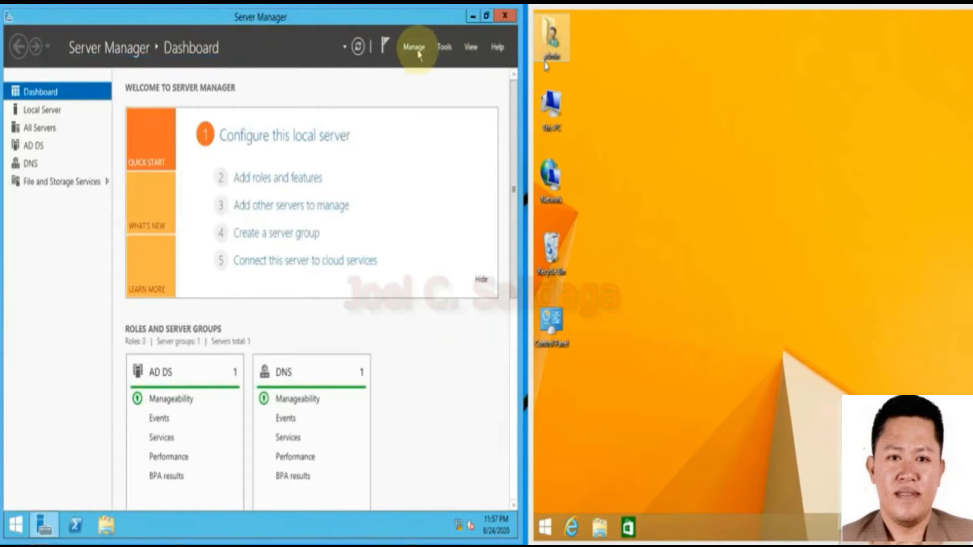
{"action": "left_click", "coordinate": [446, 48]}
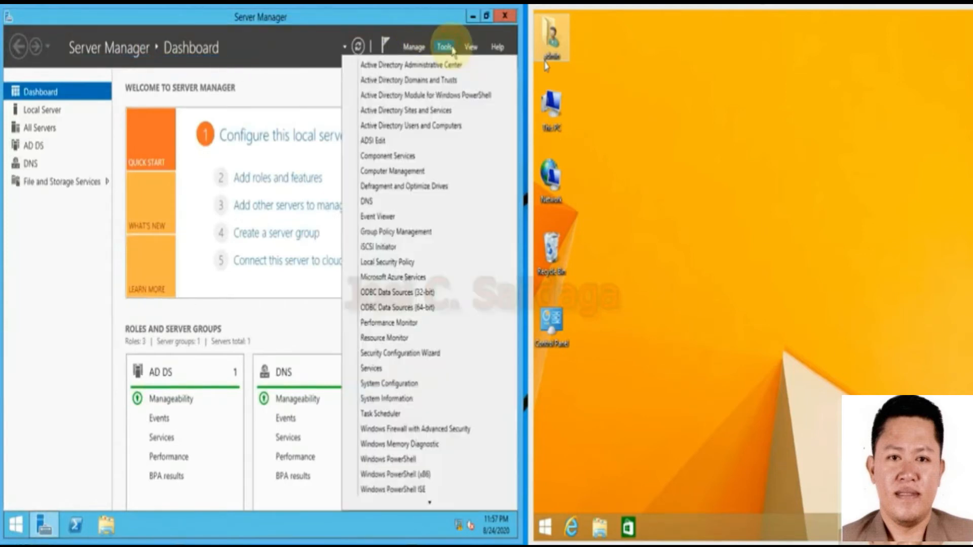
{"action": "left_click", "coordinate": [380, 202]}
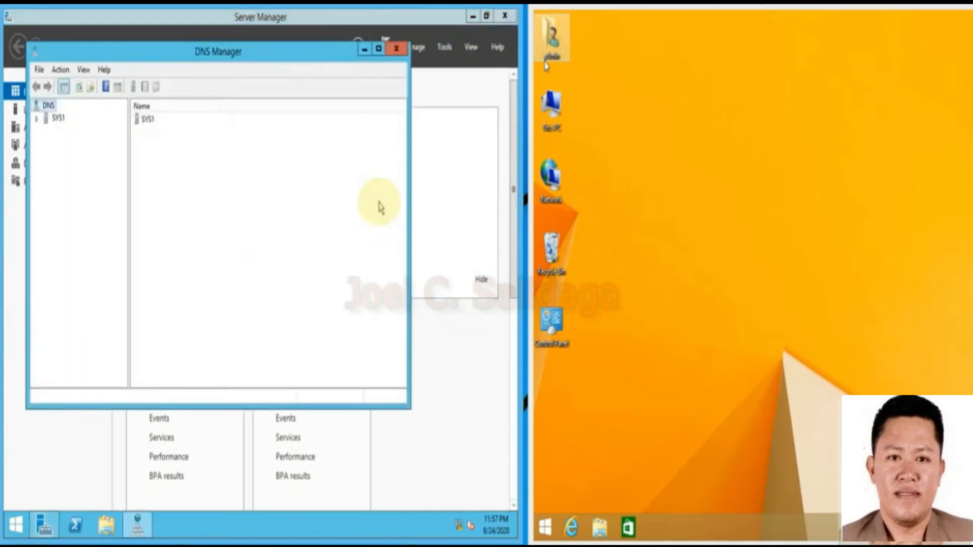
Inspect the sys1 host record in the salidaga.local forward lookup zone, then close DNS Manager and Server Manager.
{"action": "left_click", "coordinate": [38, 119]}
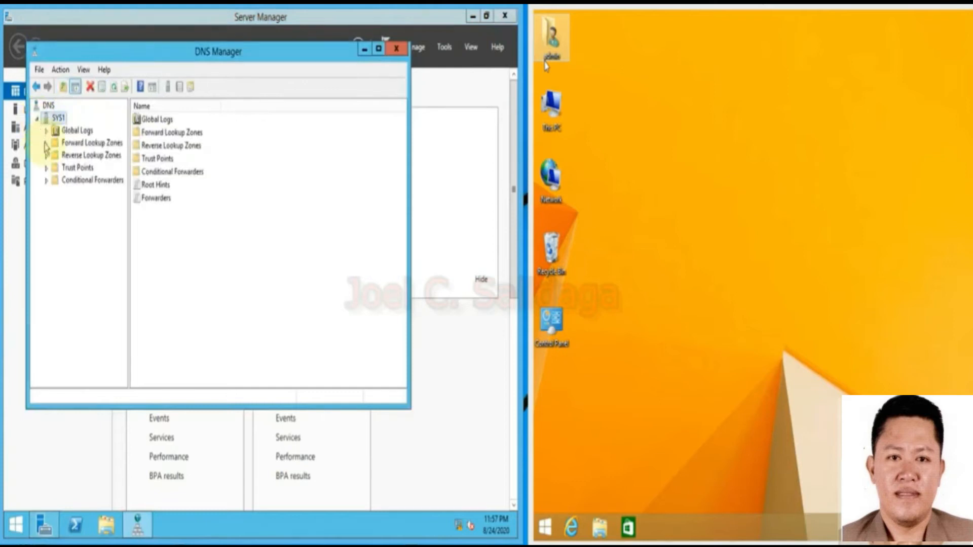
{"action": "left_click", "coordinate": [46, 144]}
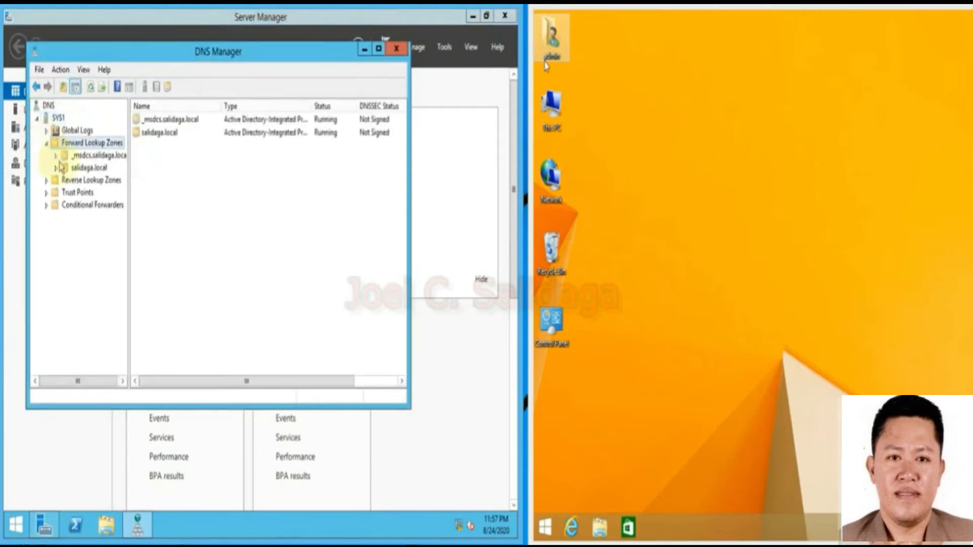
{"action": "left_click", "coordinate": [89, 169]}
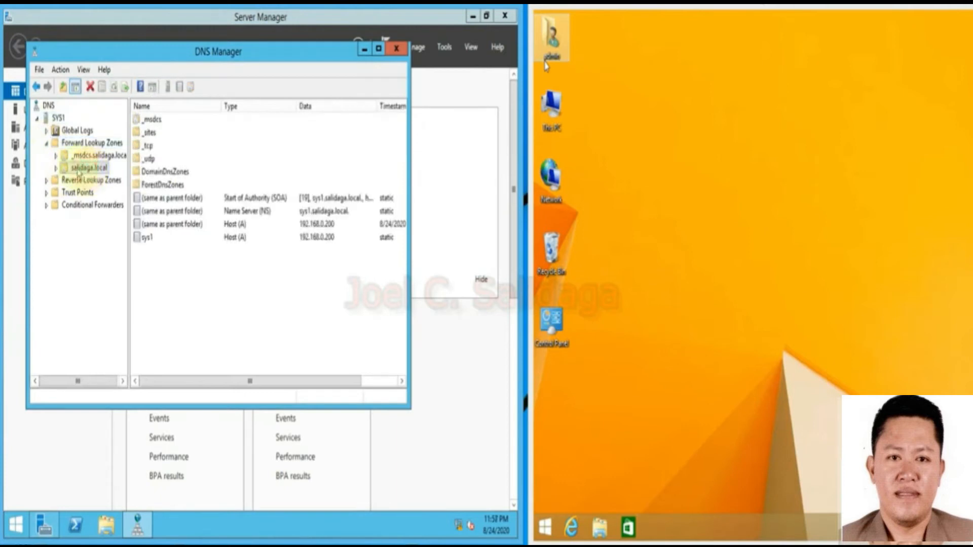
{"action": "left_click", "coordinate": [235, 238]}
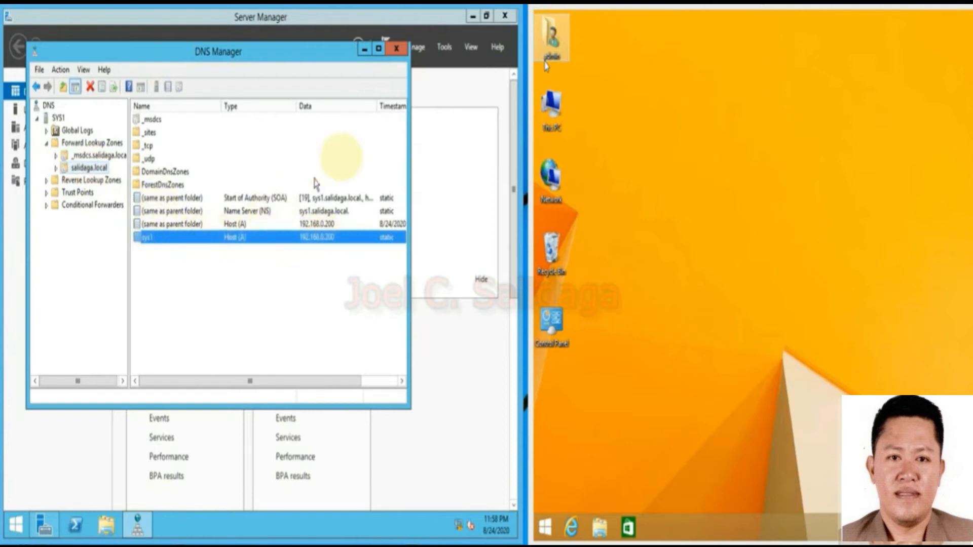
{"action": "left_click", "coordinate": [397, 48]}
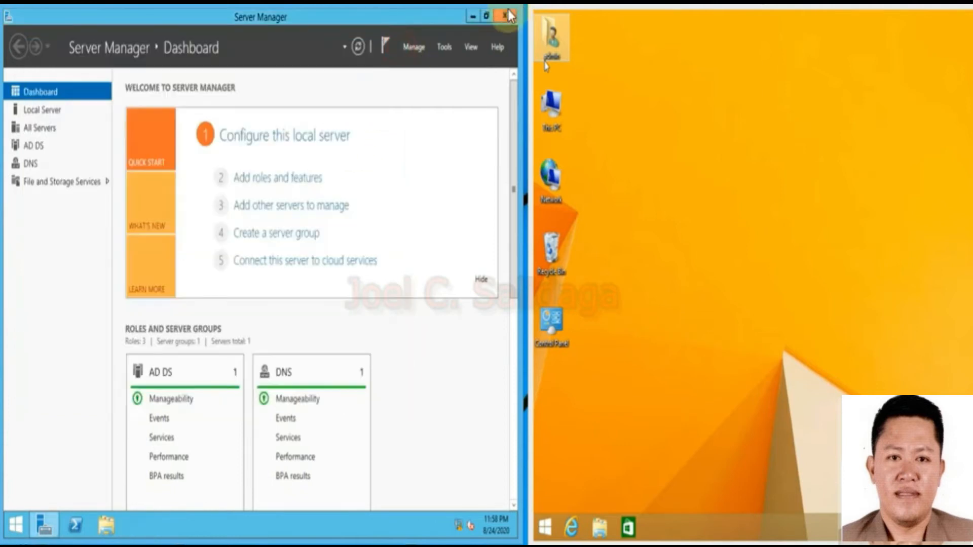
{"action": "left_click", "coordinate": [505, 17]}
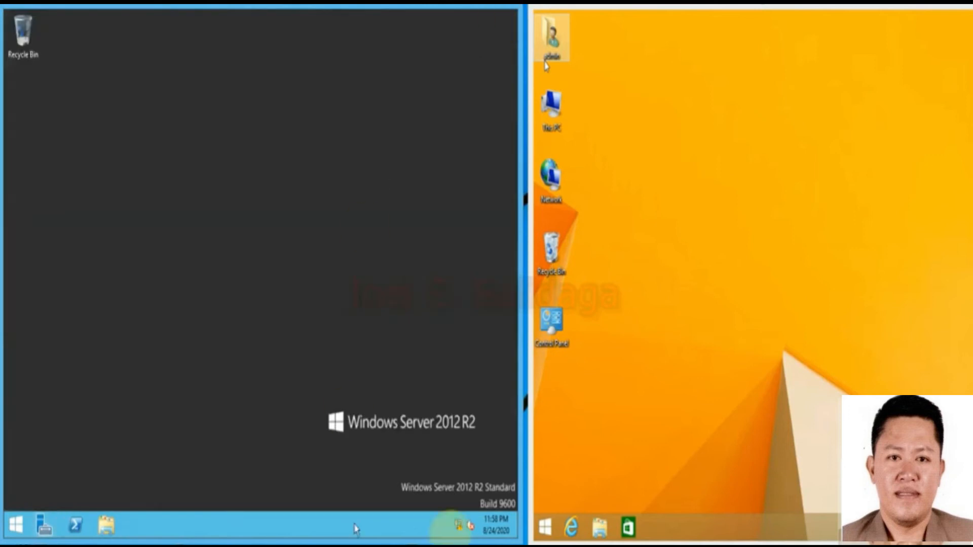
Reach the Ethernet adapter's properties through Network and Sharing Center, closing the Sharing Center window.
{"action": "right_click", "coordinate": [459, 522]}
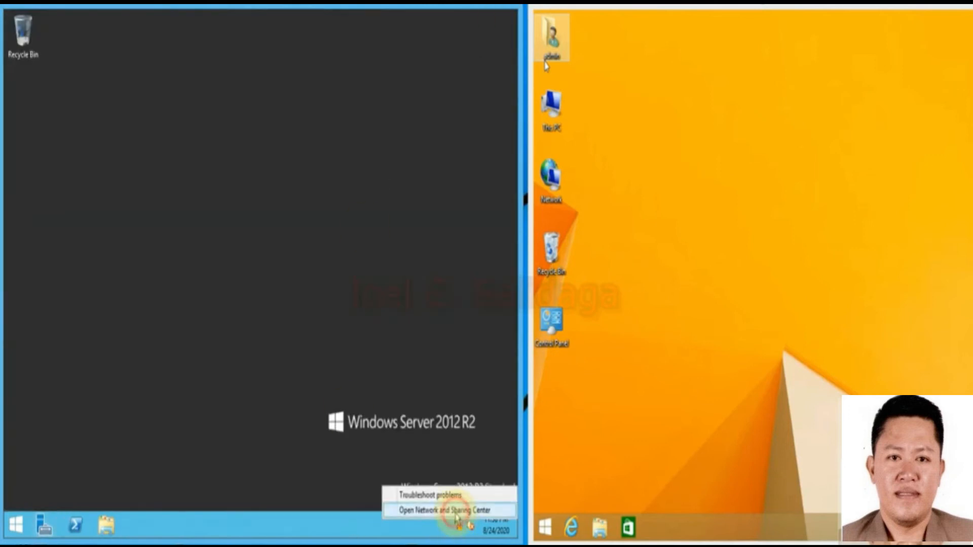
{"action": "left_click", "coordinate": [451, 511]}
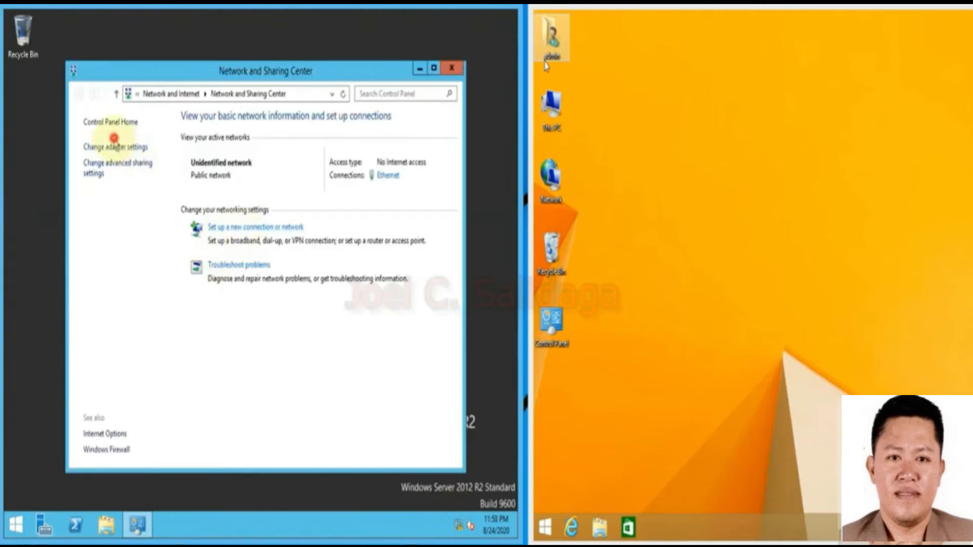
{"action": "left_click", "coordinate": [114, 147]}
{"action": "right_click", "coordinate": [132, 173]}
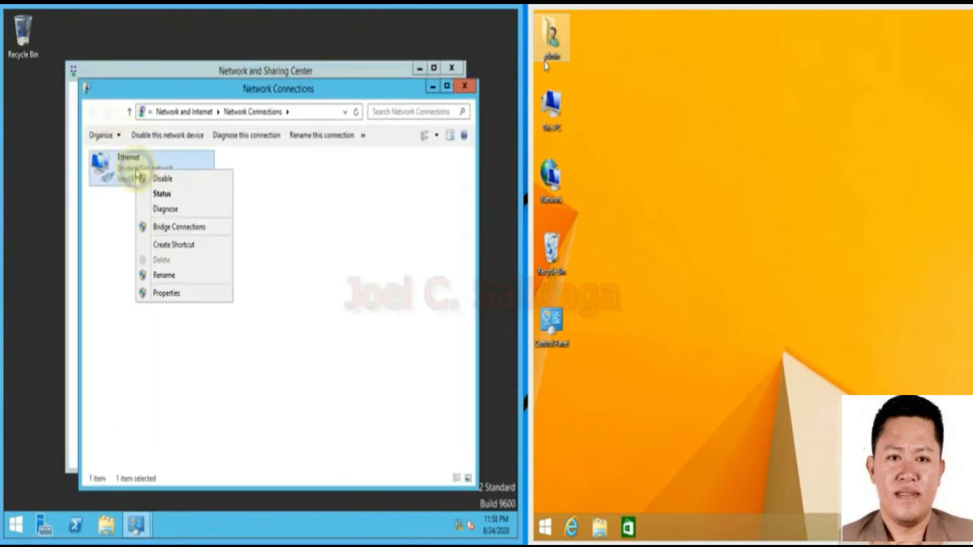
{"action": "left_click", "coordinate": [171, 294]}
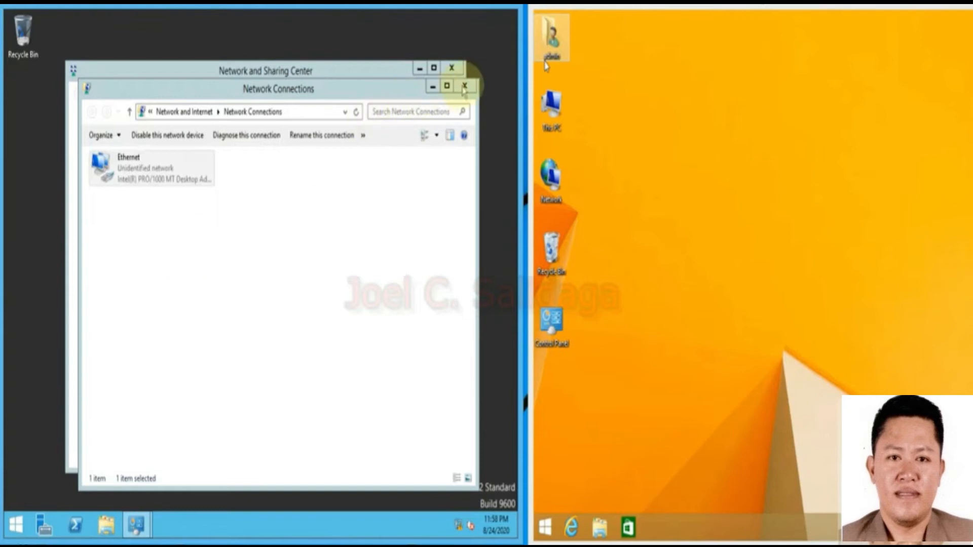
{"action": "left_click", "coordinate": [74, 158]}
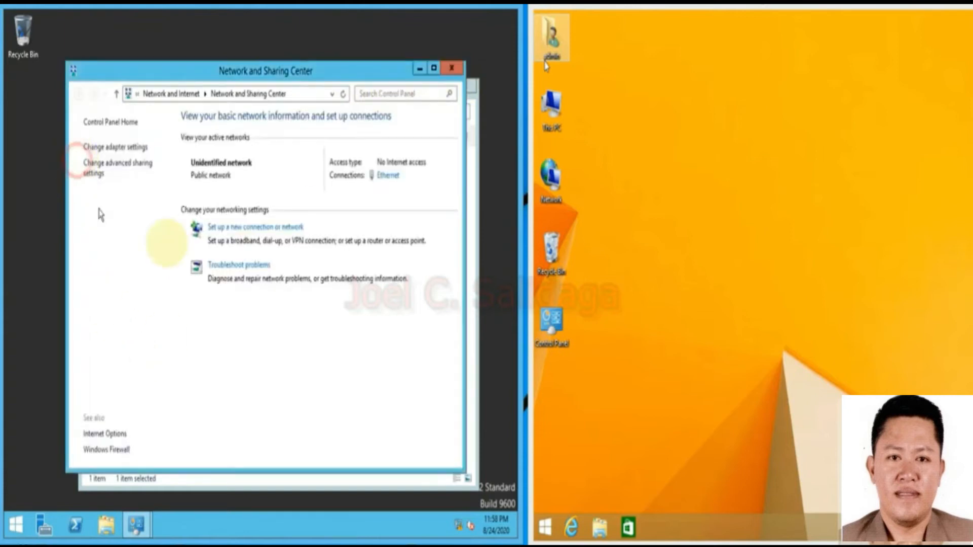
{"action": "left_click", "coordinate": [451, 68]}
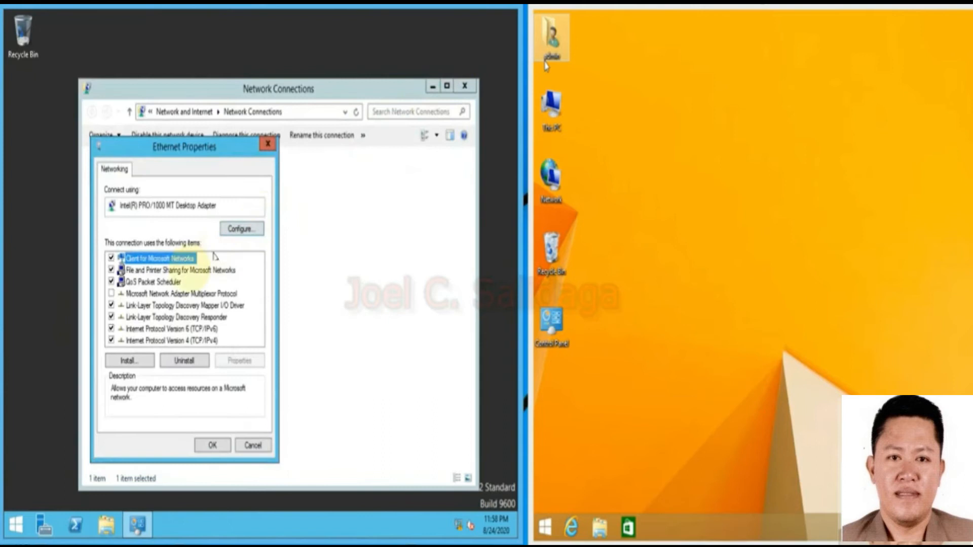
{"action": "left_click", "coordinate": [267, 143]}
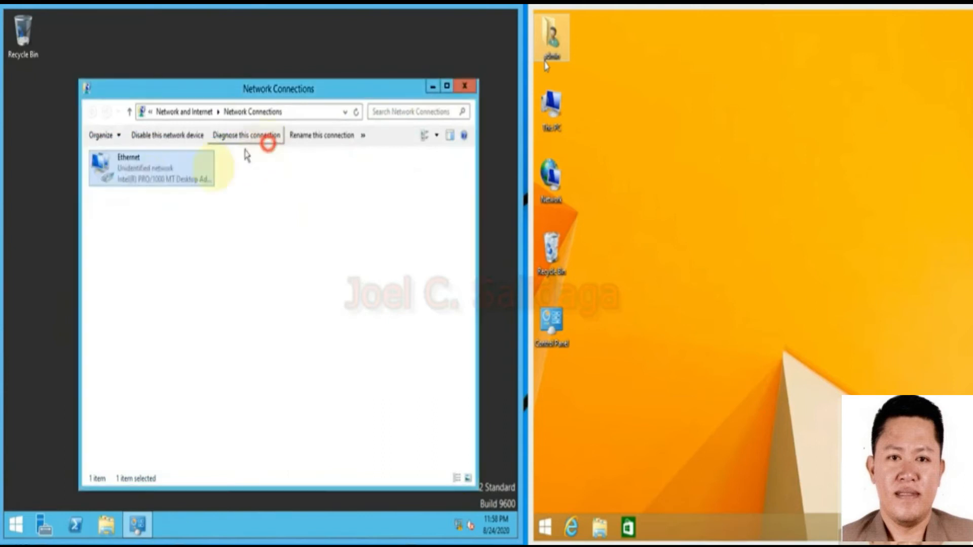
Set Ethernet IPv4 to static 192.168.0.200, gateway 192.168.0.1, DNS 192.168.0.200, alternate 8.8.8.8.
{"action": "right_click", "coordinate": [145, 175]}
{"action": "left_click", "coordinate": [187, 296]}
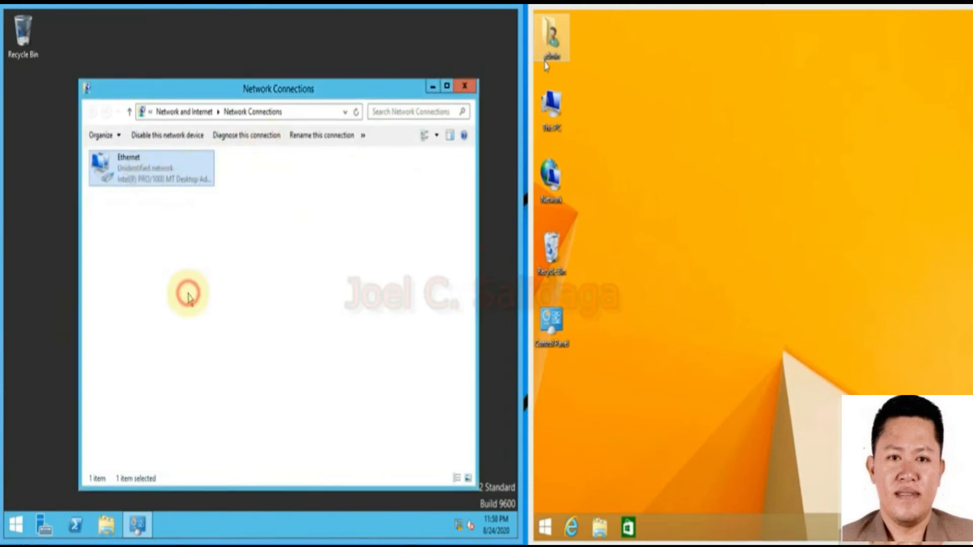
{"action": "left_click", "coordinate": [193, 342]}
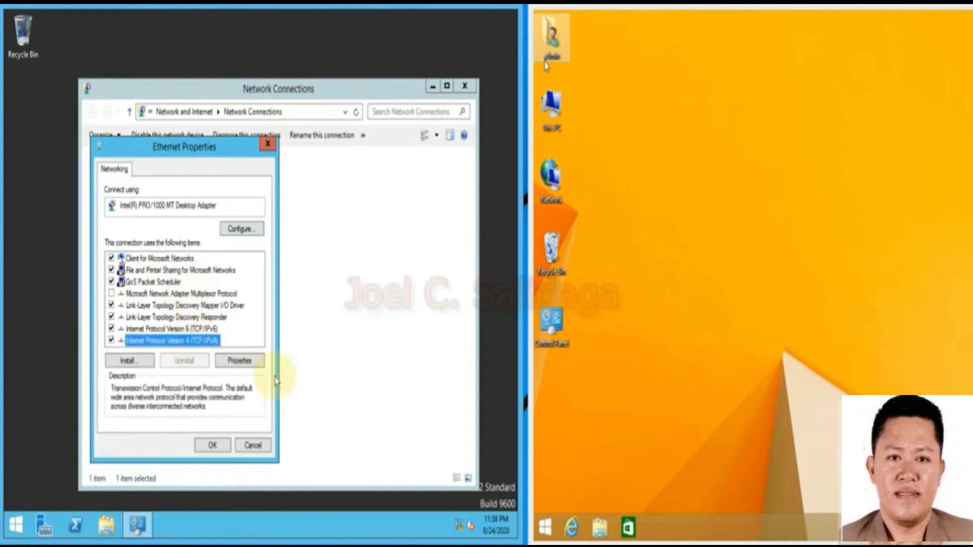
{"action": "left_click", "coordinate": [241, 361]}
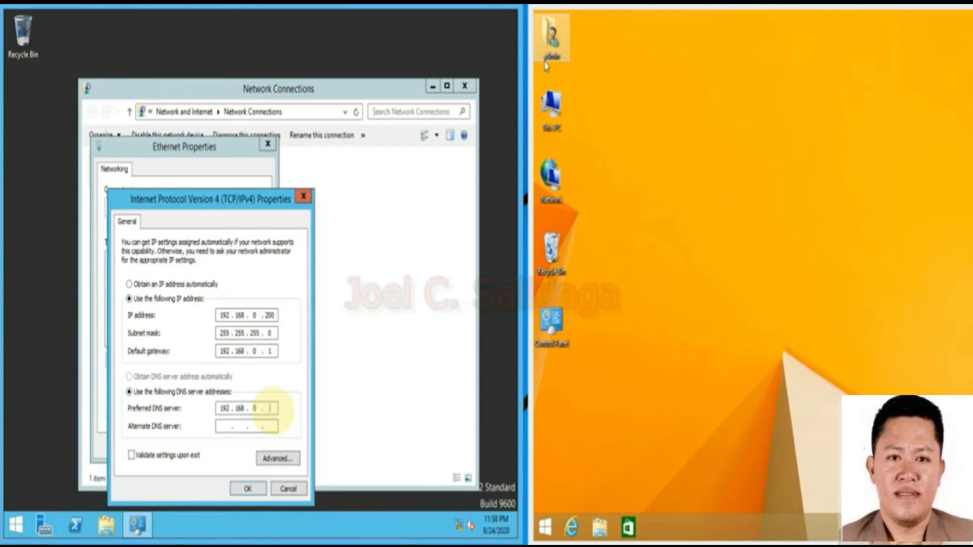
{"action": "left_click", "coordinate": [228, 427]}
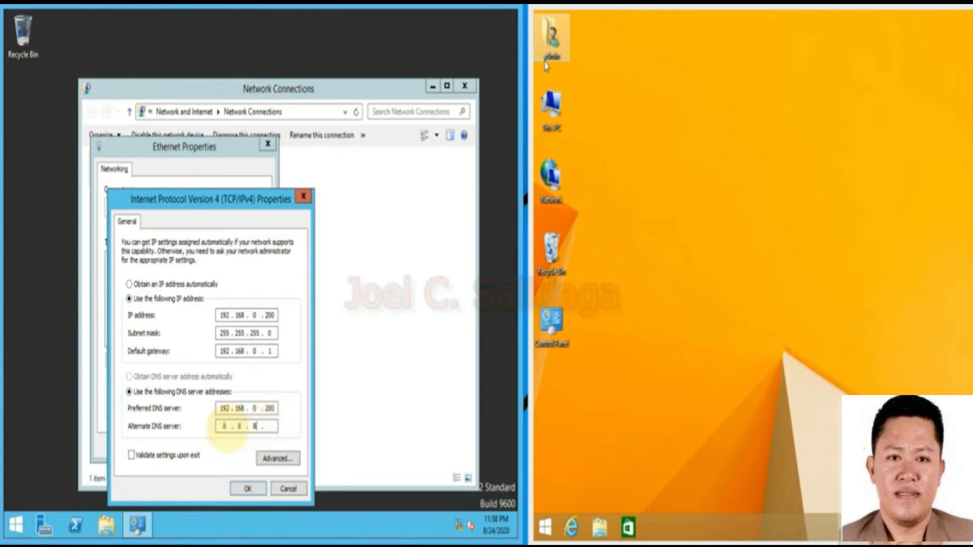
{"action": "left_click", "coordinate": [248, 489]}
{"action": "left_click", "coordinate": [213, 445]}
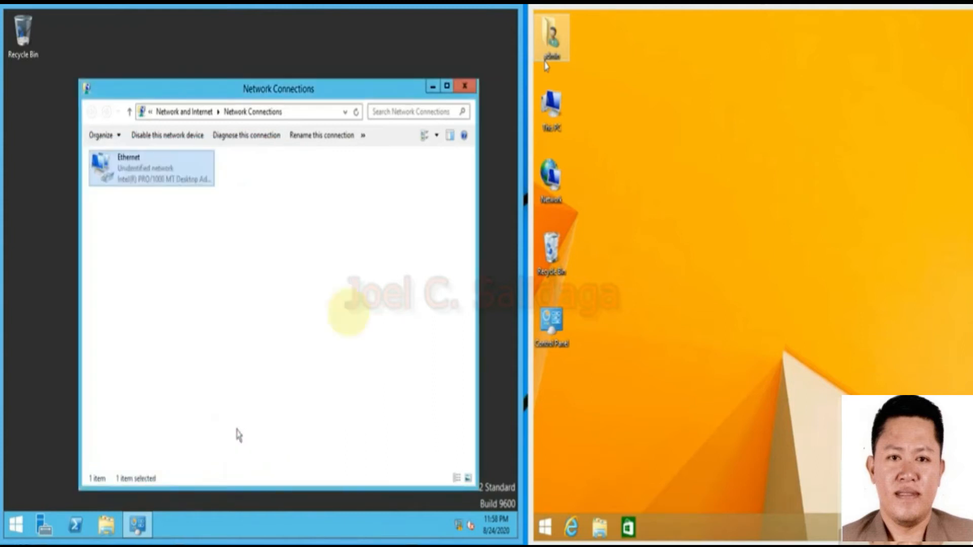
Close Network Connections on the server and switch to the Windows 8.1 client, refreshing its desktop.
{"action": "left_click", "coordinate": [464, 86]}
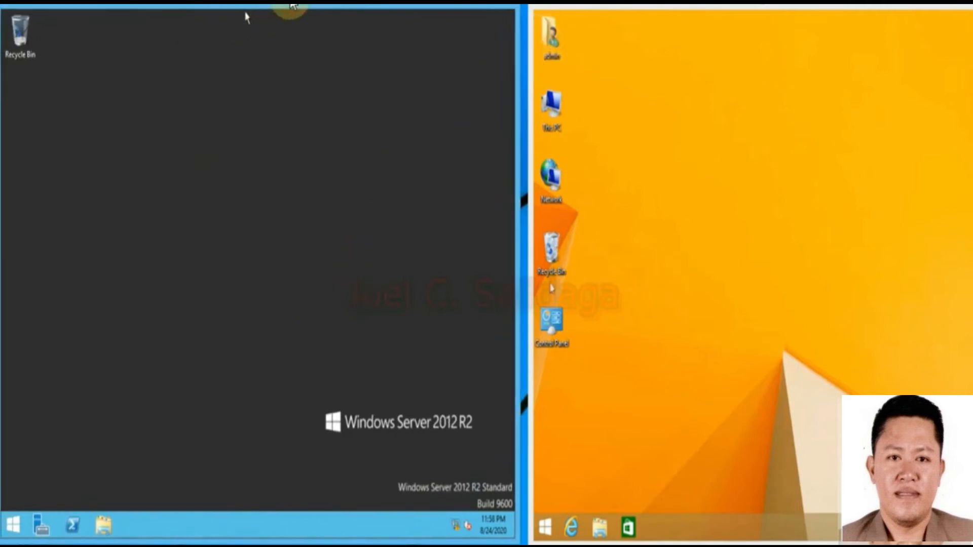
{"action": "left_click_drag", "start_coordinate": [828, 5], "coordinate": [825, 2]}
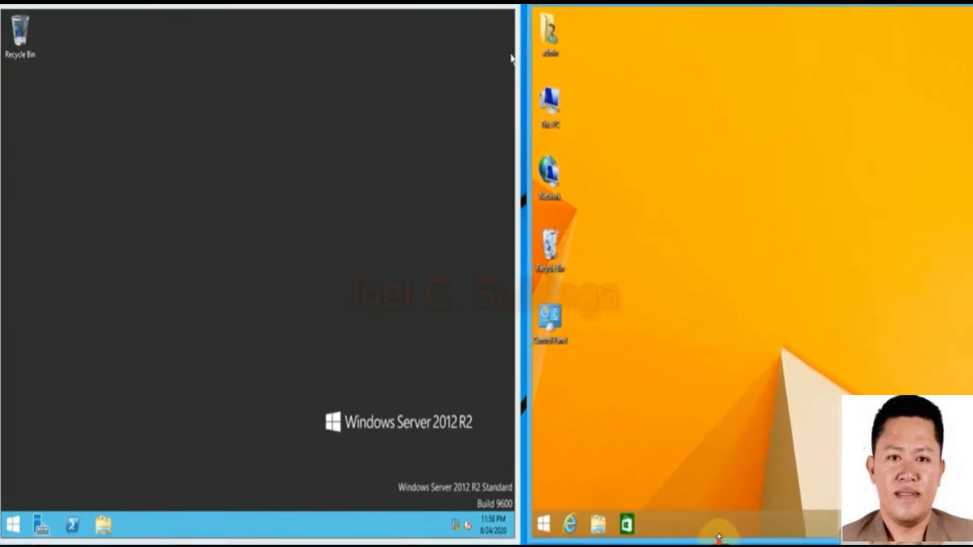
{"action": "left_click_drag", "start_coordinate": [719, 539], "coordinate": [719, 537]}
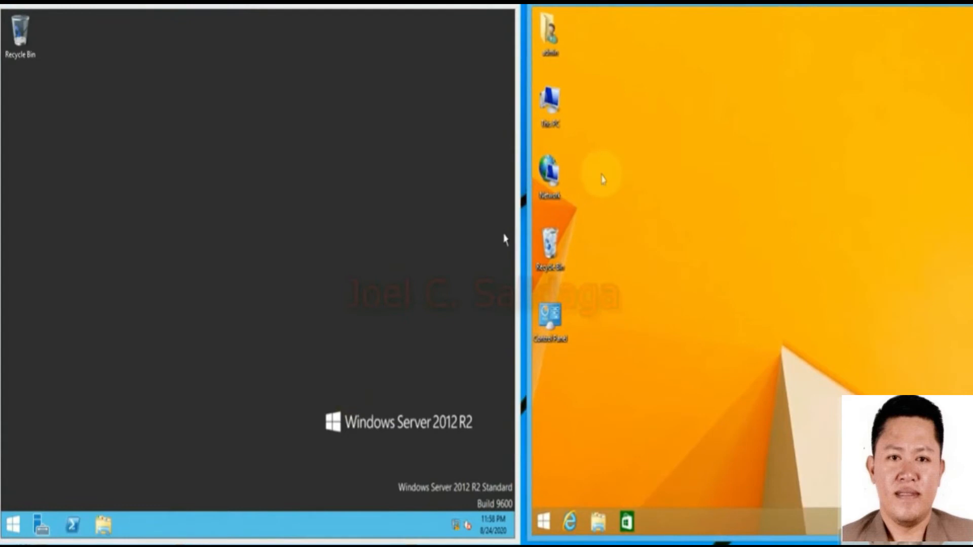
{"action": "right_click", "coordinate": [557, 112]}
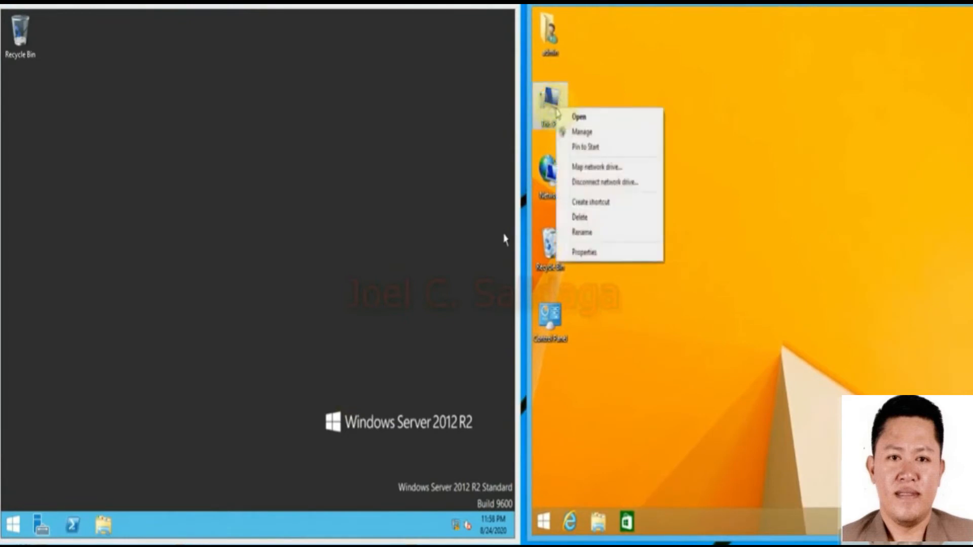
{"action": "left_click", "coordinate": [655, 76]}
{"action": "right_click", "coordinate": [654, 74]}
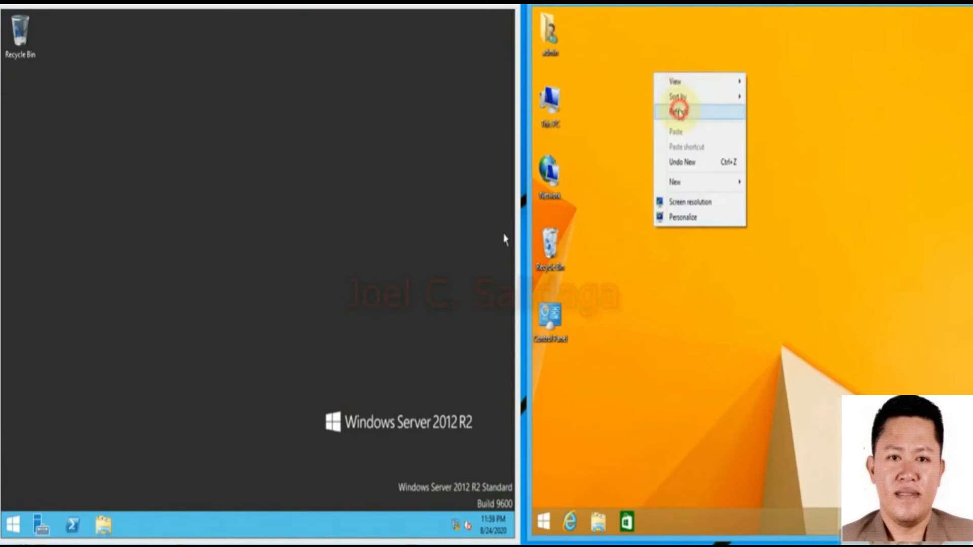
{"action": "left_click", "coordinate": [679, 111]}
{"action": "right_click", "coordinate": [635, 112]}
{"action": "left_click", "coordinate": [672, 151]}
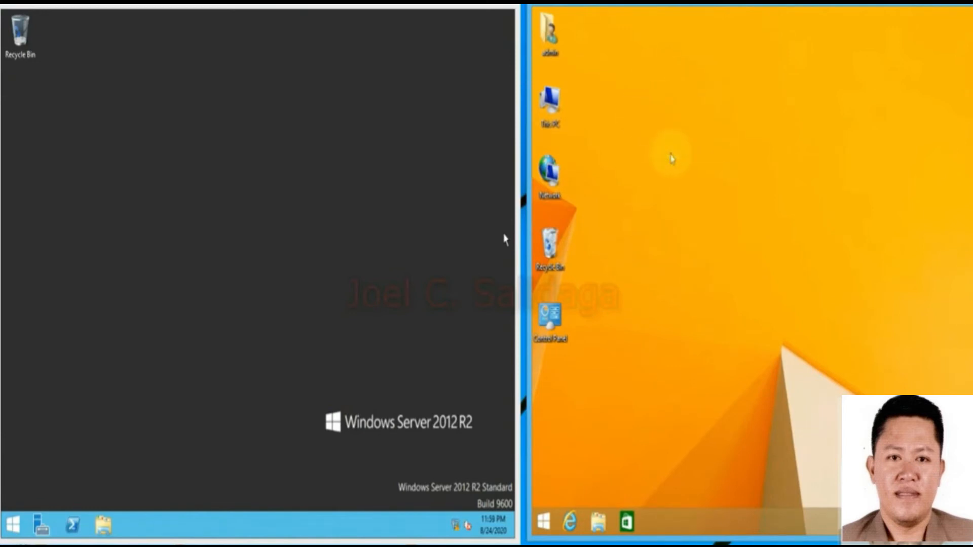
Run cmd on the client, ping 192.168.0.200 for 4 of 4 replies, and close it.
{"action": "right_click", "coordinate": [542, 521]}
{"action": "left_click", "coordinate": [568, 475]}
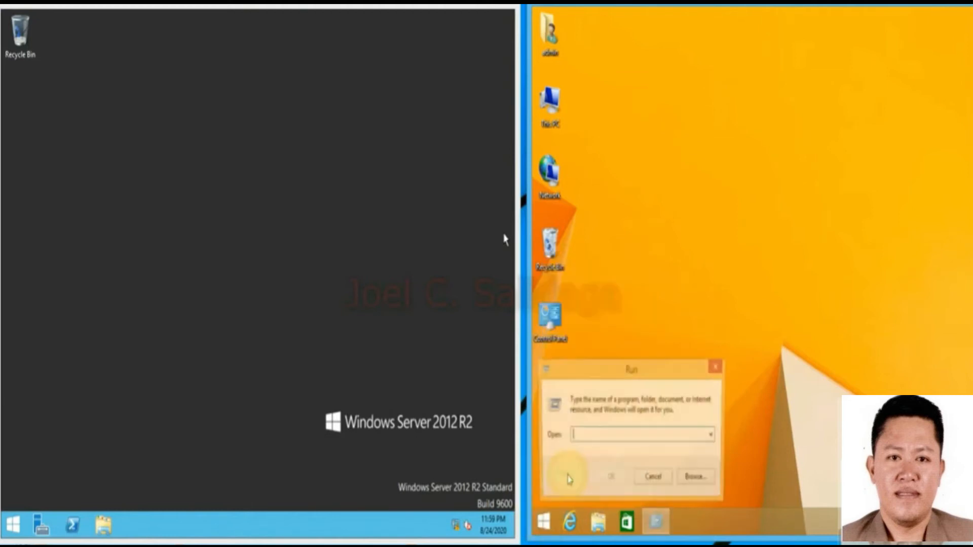
{"action": "type", "text": "cmd"}
{"action": "key", "text": "Return"}
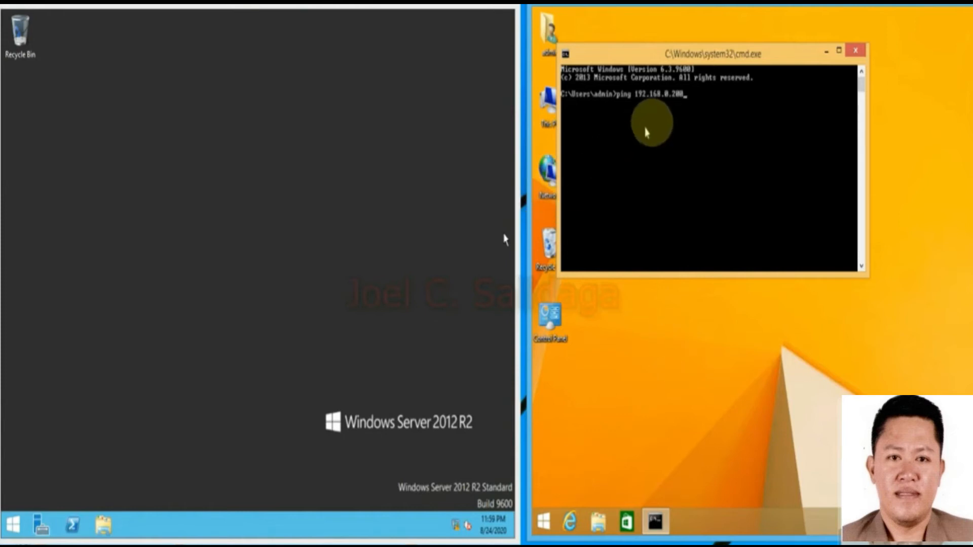
{"action": "mouse_move", "coordinate": [262, 3]}
{"action": "left_mouse_down"}
{"action": "mouse_move", "coordinate": [286, 11]}
{"action": "mouse_move", "coordinate": [260, 1]}
{"action": "left_mouse_up"}
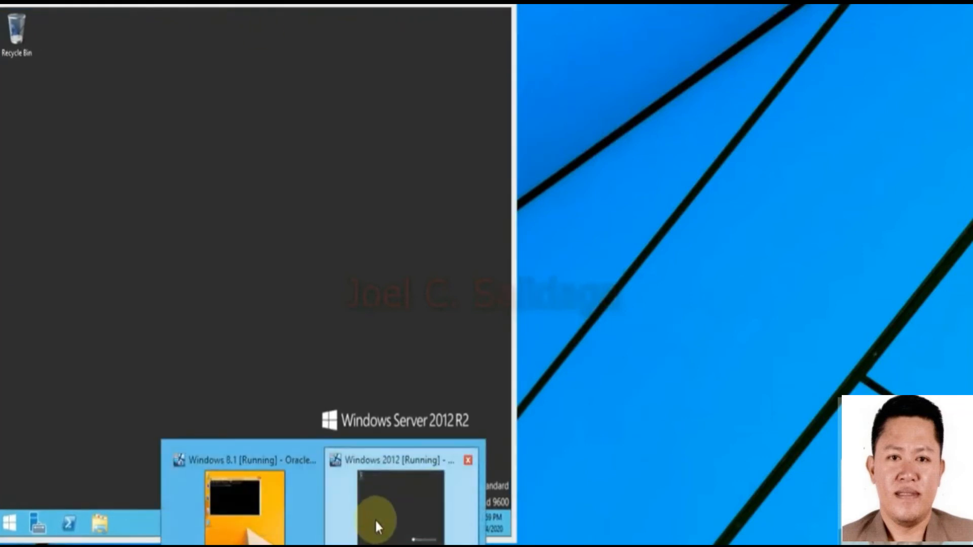
{"action": "left_click", "coordinate": [258, 525]}
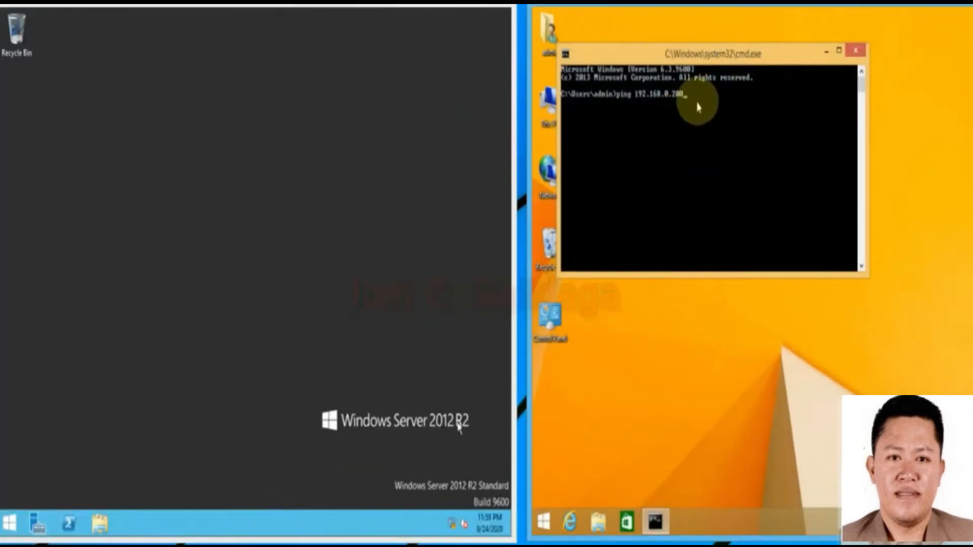
{"action": "key", "text": "Return"}
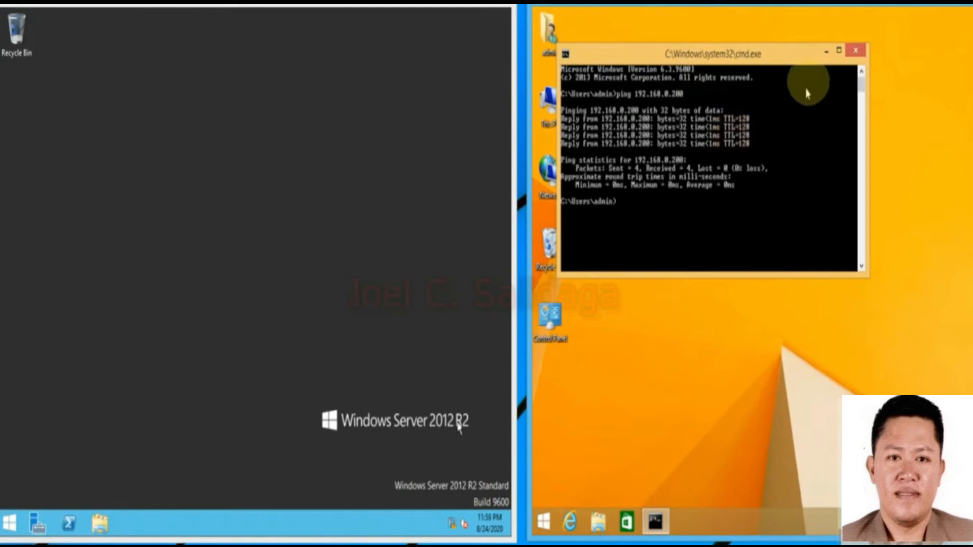
{"action": "left_click", "coordinate": [856, 50]}
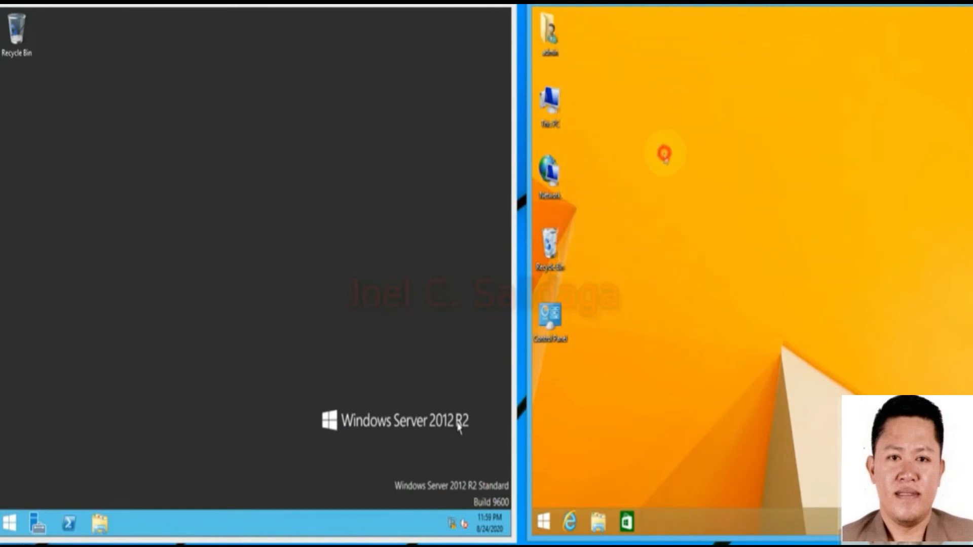
On client sys2, open the computer name changes and switch membership from WORKGROUP to Domain.
{"action": "right_click", "coordinate": [549, 125]}
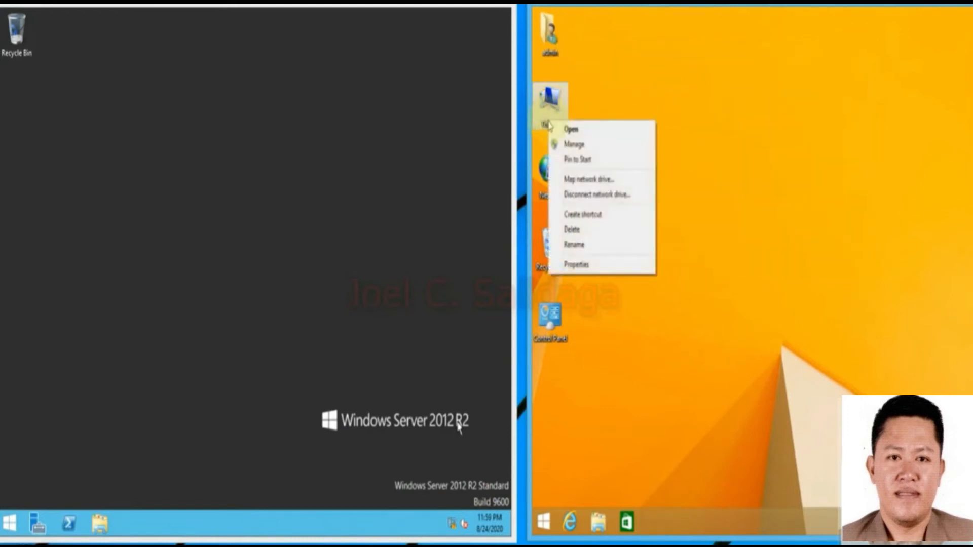
{"action": "left_click", "coordinate": [619, 266]}
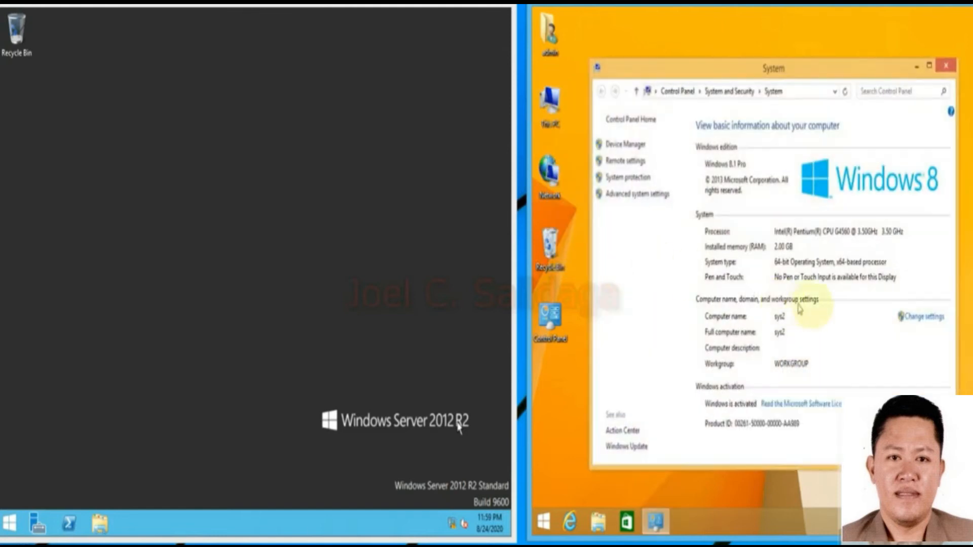
{"action": "left_click", "coordinate": [910, 319]}
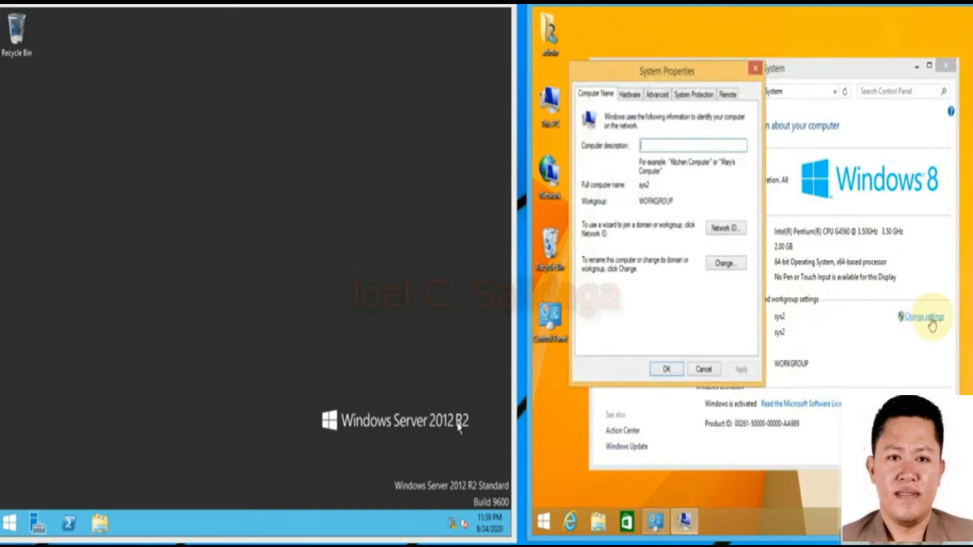
{"action": "left_click", "coordinate": [726, 263]}
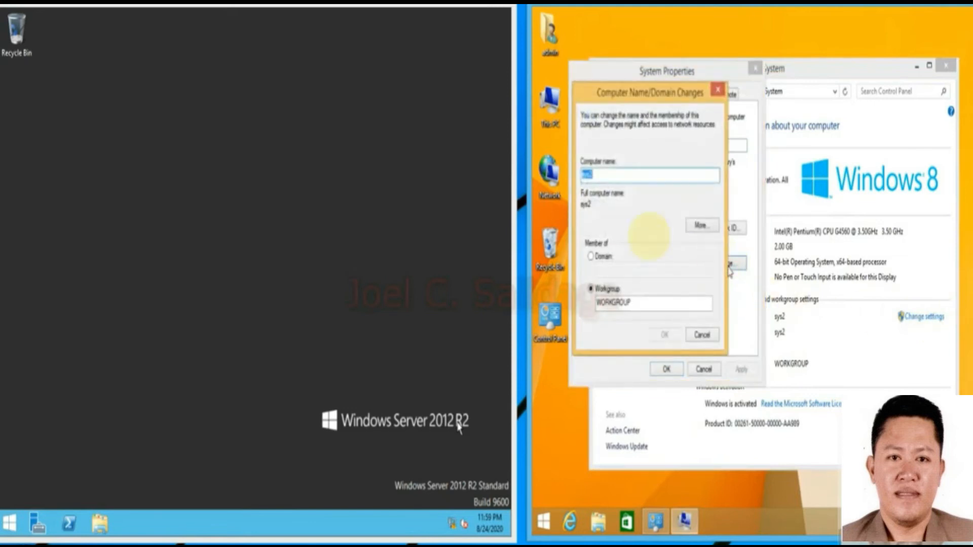
{"action": "left_click", "coordinate": [598, 175]}
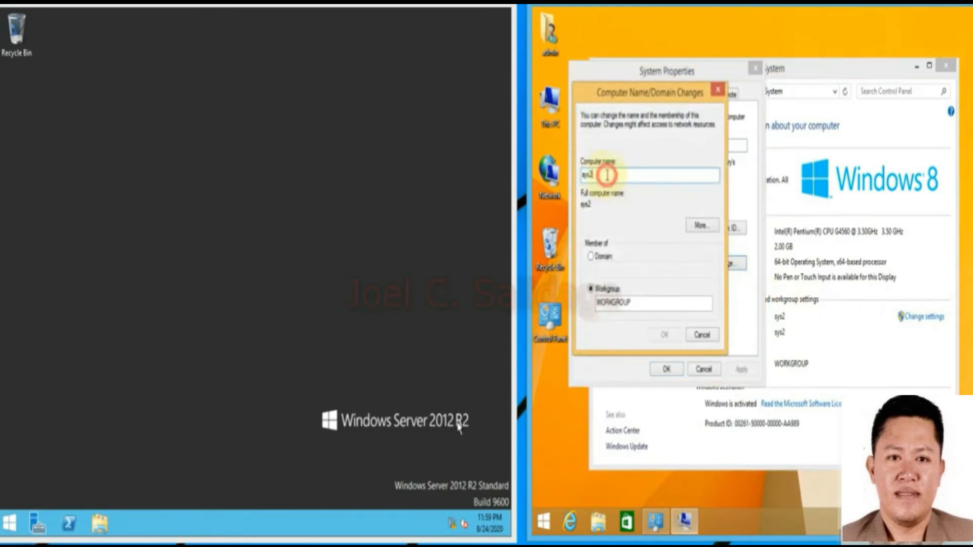
{"action": "left_click", "coordinate": [589, 257]}
{"action": "left_click", "coordinate": [619, 273]}
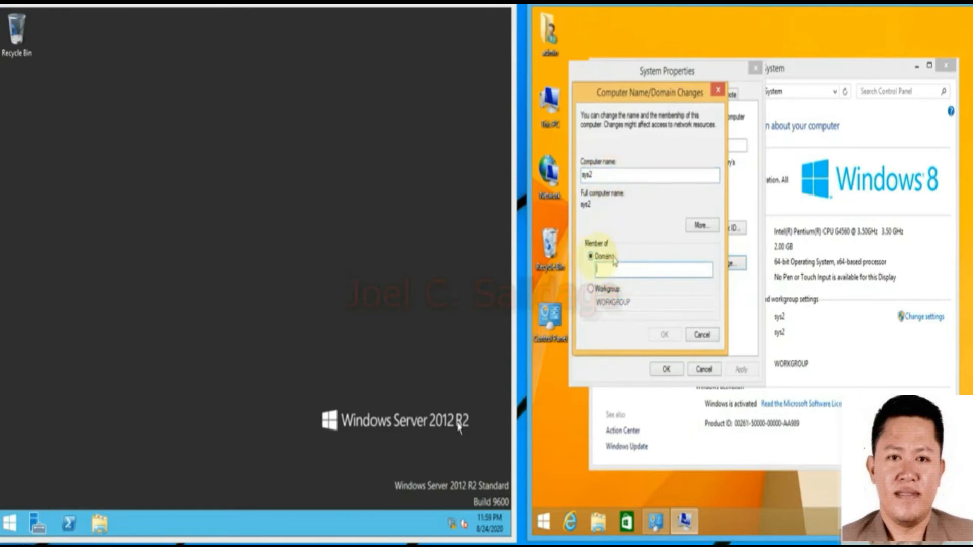
Check the server's System window for domain salidaga.local, then return to the client's domain box.
{"action": "left_click", "coordinate": [99, 522]}
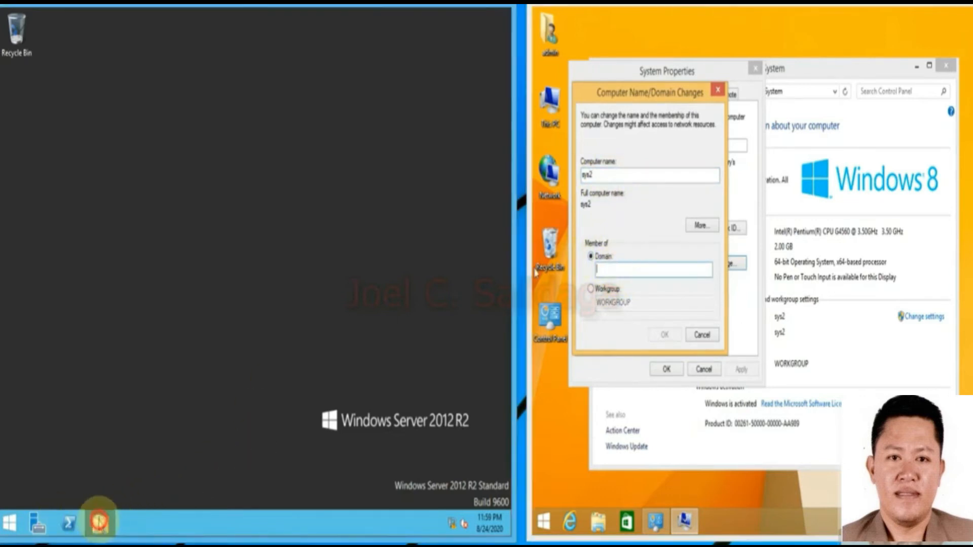
{"action": "right_click", "coordinate": [45, 150]}
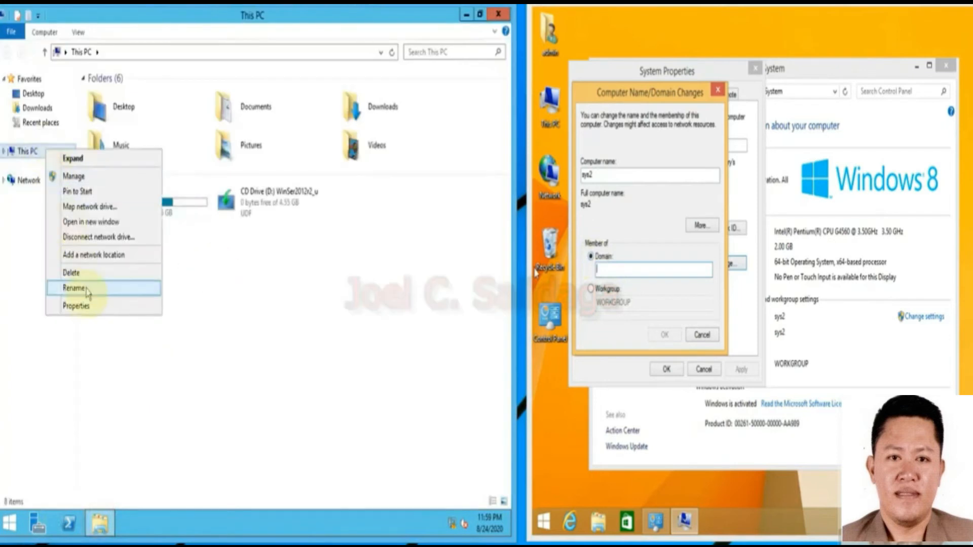
{"action": "left_click", "coordinate": [86, 306]}
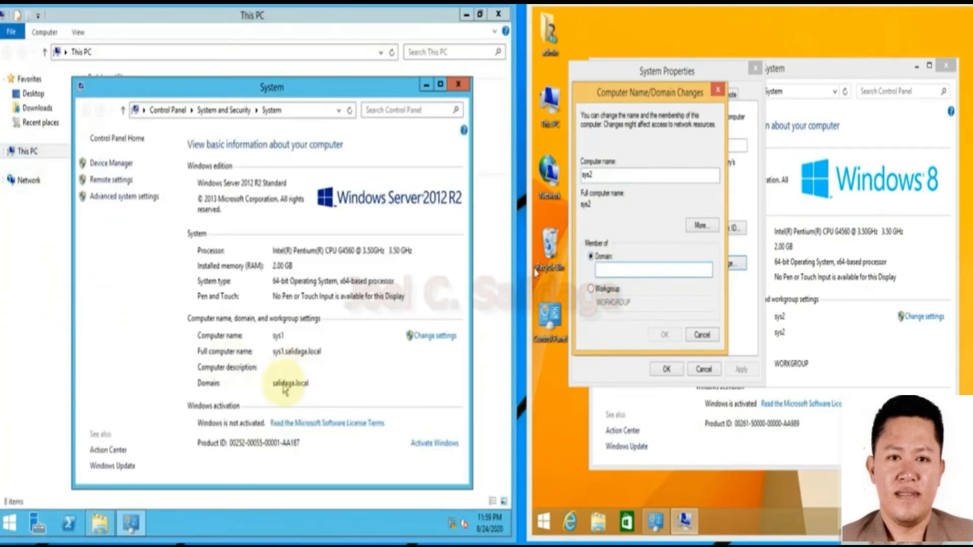
{"action": "left_click", "coordinate": [615, 269]}
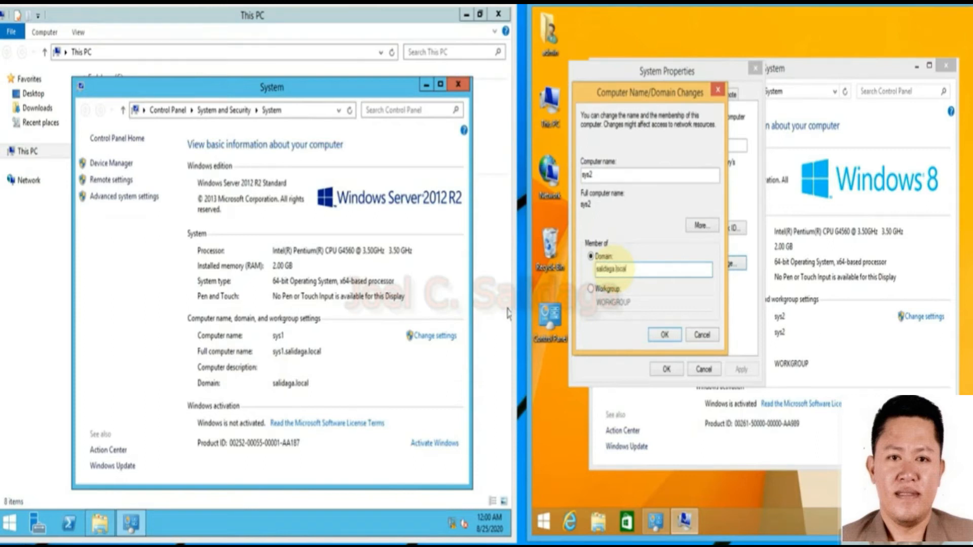
Submit the salidaga.local membership change and authenticate as administrator with its password.
{"action": "left_click", "coordinate": [660, 337]}
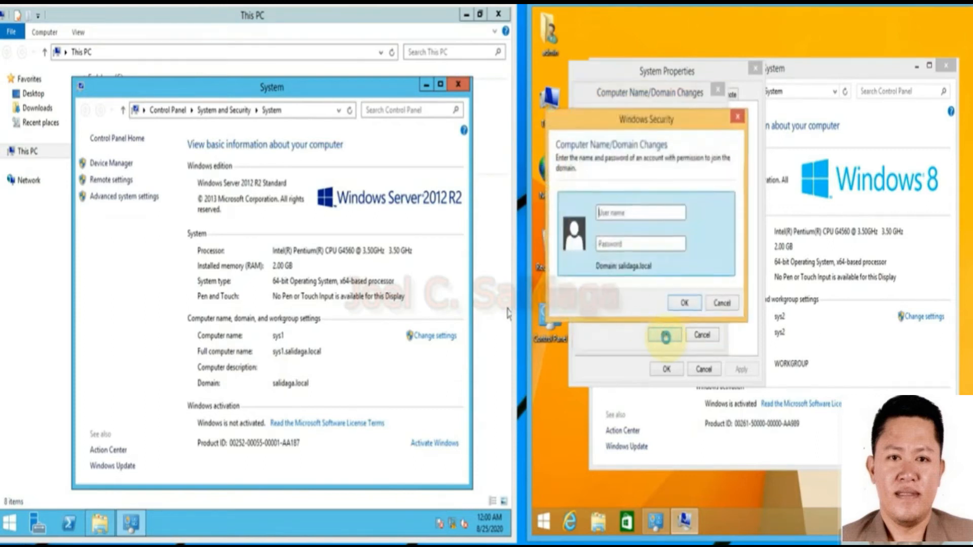
{"action": "left_click_drag", "start_coordinate": [635, 126], "coordinate": [678, 99]}
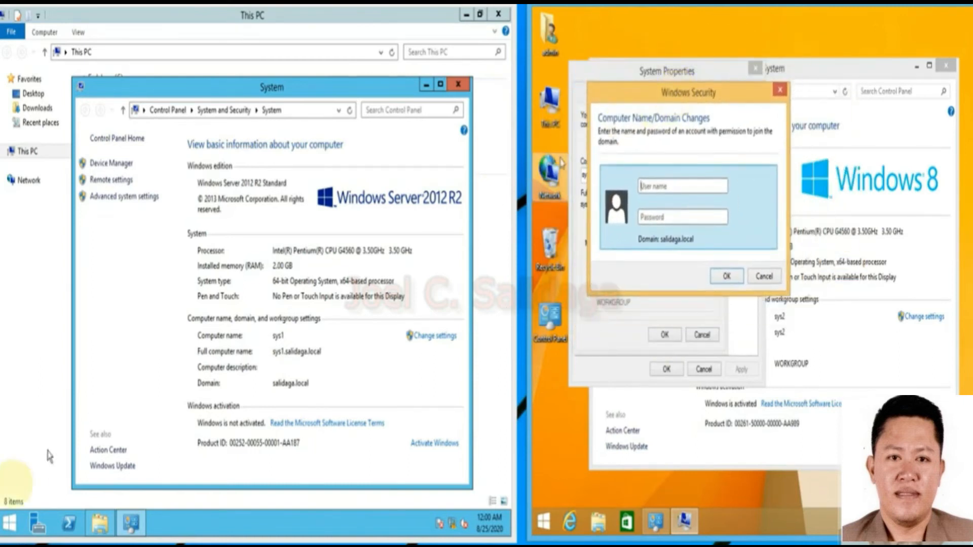
{"action": "left_click", "coordinate": [9, 522]}
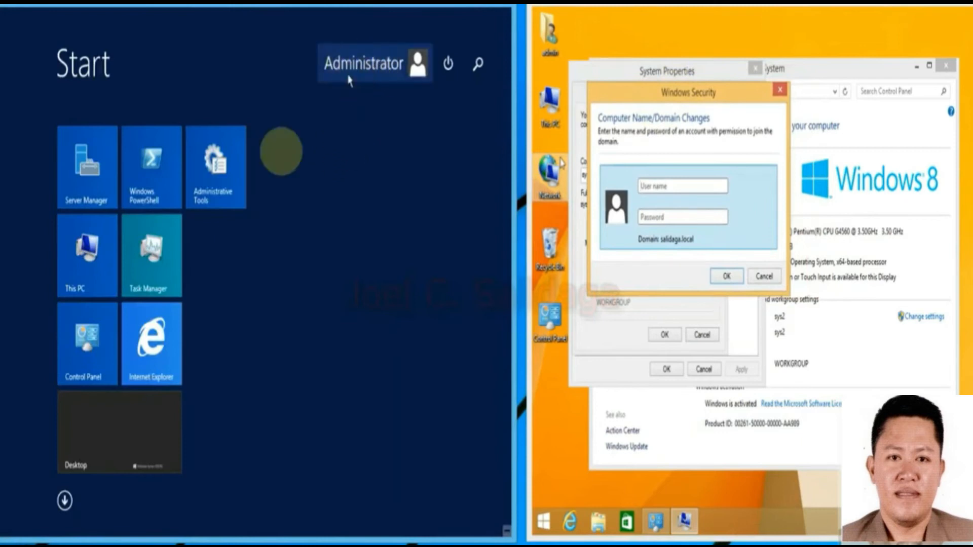
{"action": "left_click", "coordinate": [130, 446]}
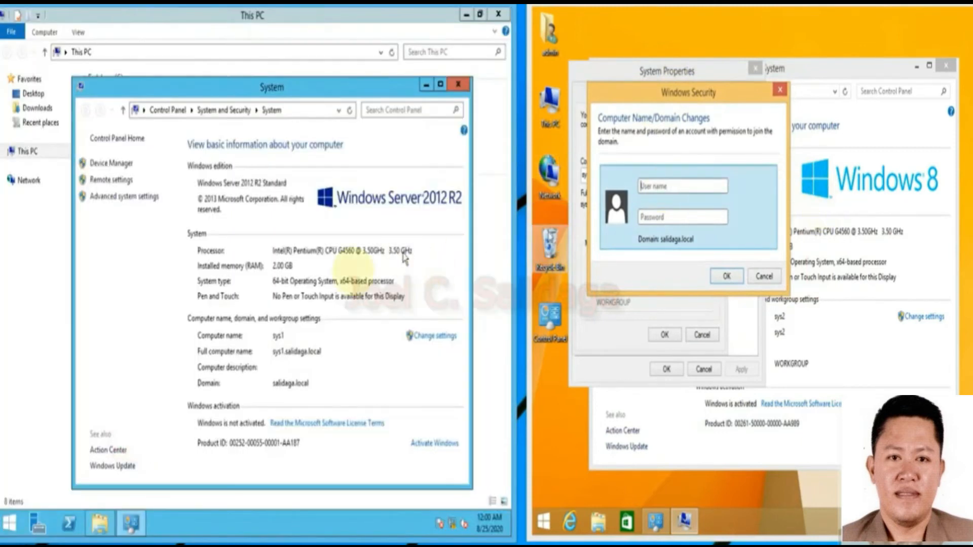
{"action": "left_click", "coordinate": [678, 190]}
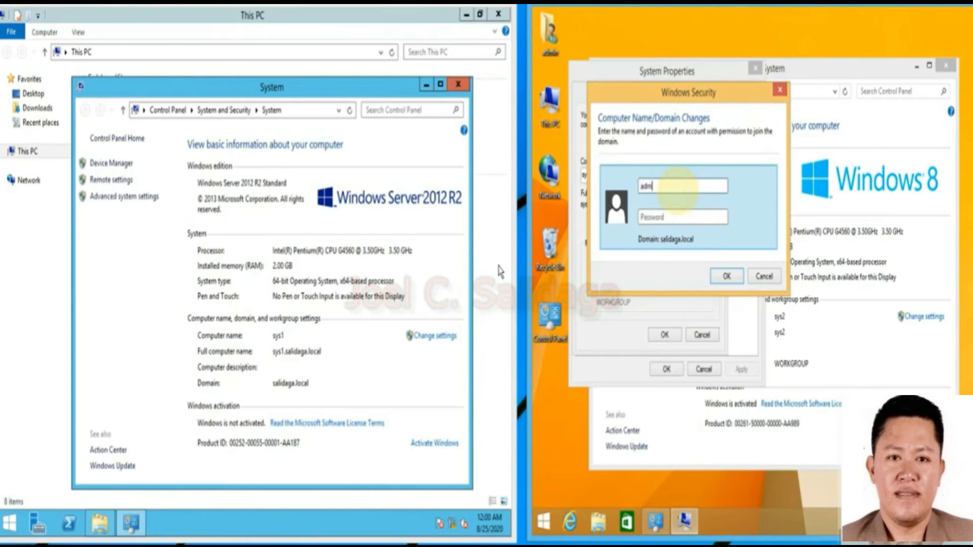
{"action": "type", "text": "administrator"}
{"action": "left_click", "coordinate": [663, 216]}
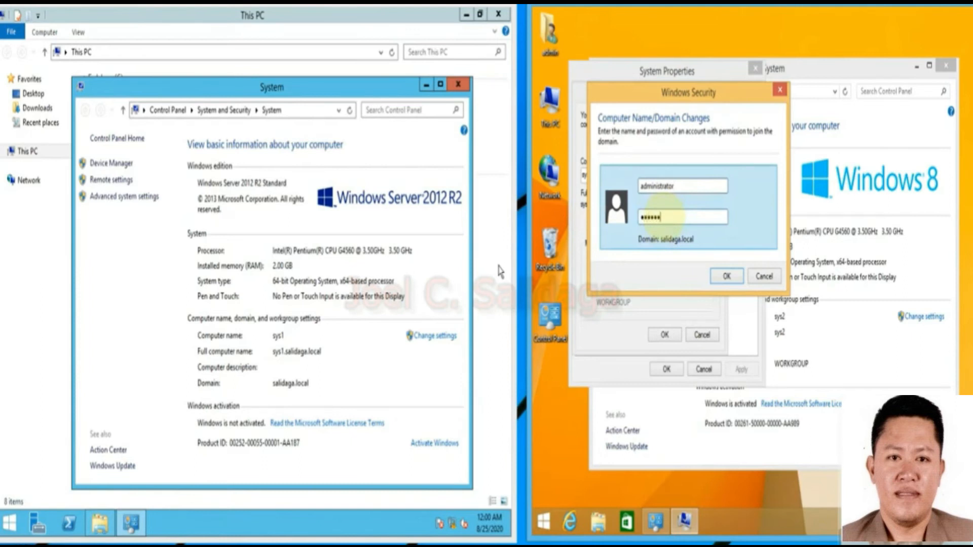
{"action": "left_click", "coordinate": [725, 275]}
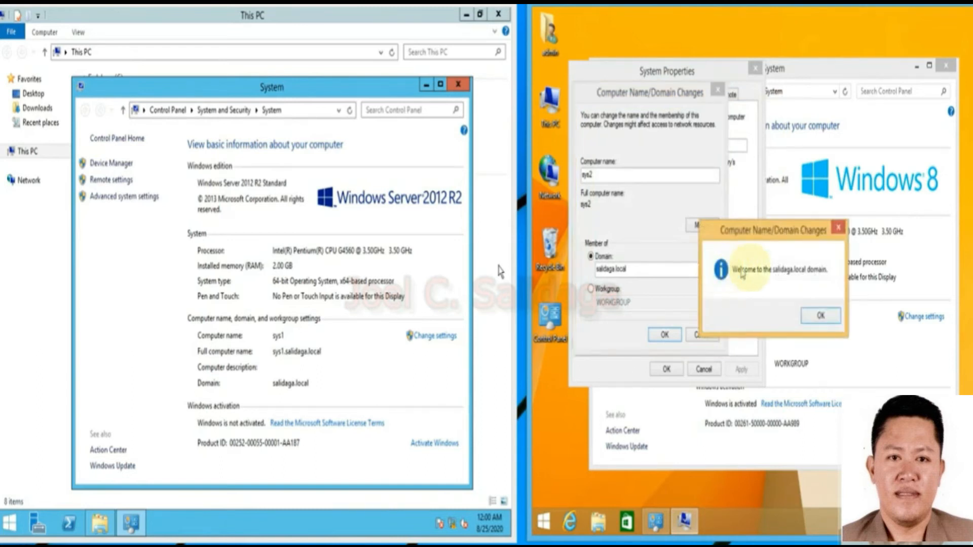
Acknowledge the welcome and restart notices, apply System Properties, and restart sys2 now.
{"action": "left_click", "coordinate": [816, 317]}
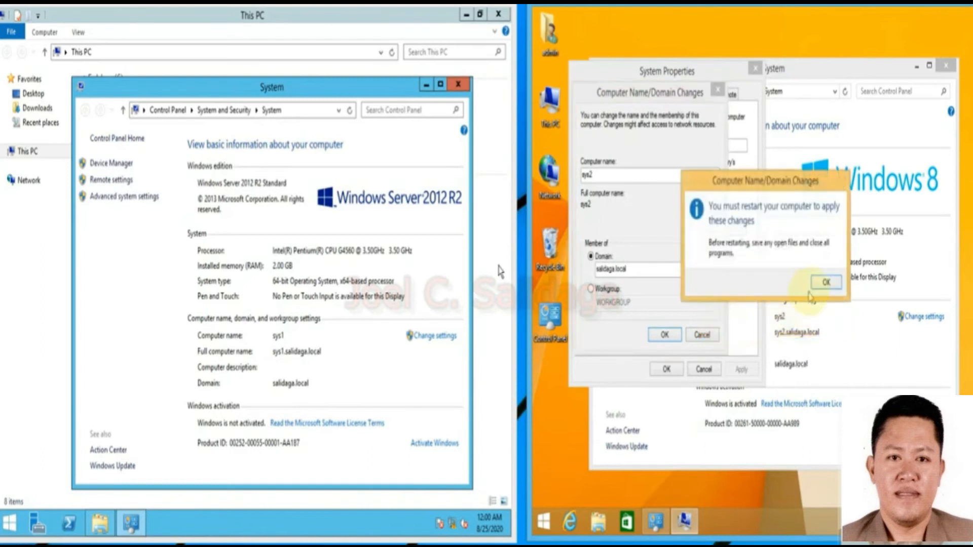
{"action": "left_click", "coordinate": [826, 282]}
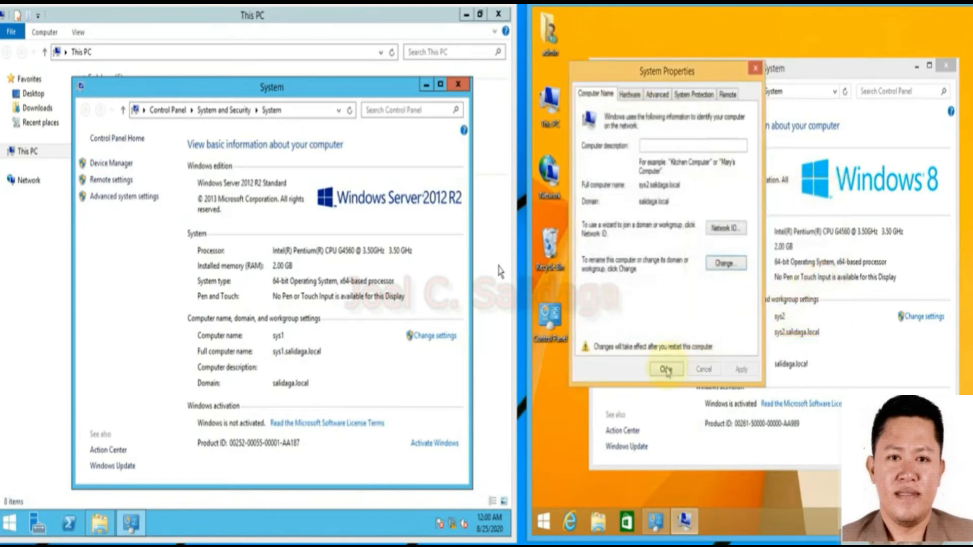
{"action": "left_click", "coordinate": [665, 370]}
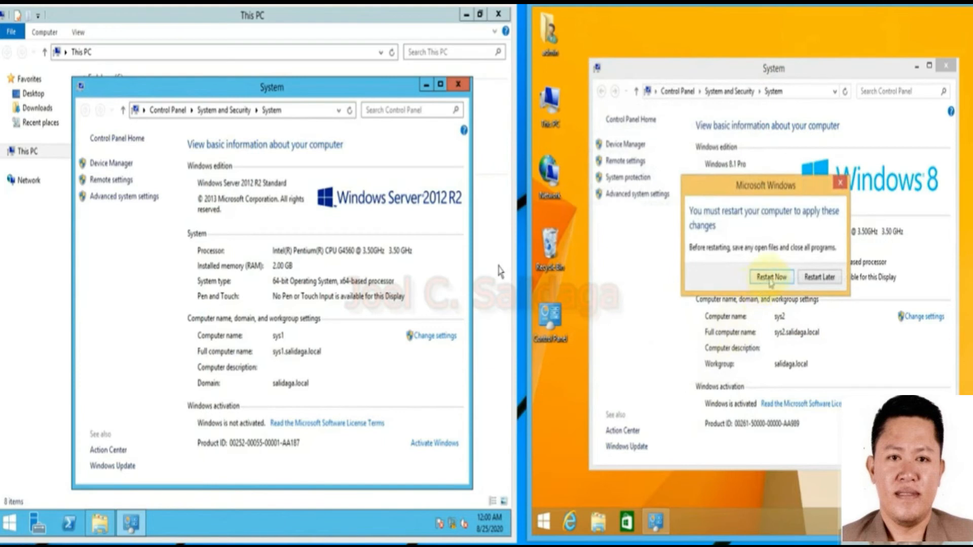
{"action": "left_click", "coordinate": [770, 277]}
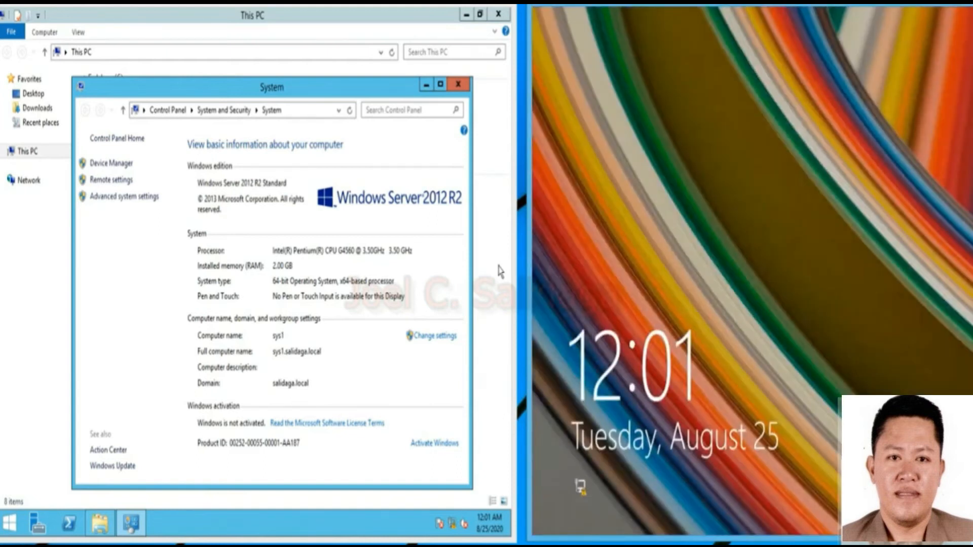
Dismiss the client lock screen and close the server's System and This PC windows.
{"action": "left_click", "coordinate": [779, 205]}
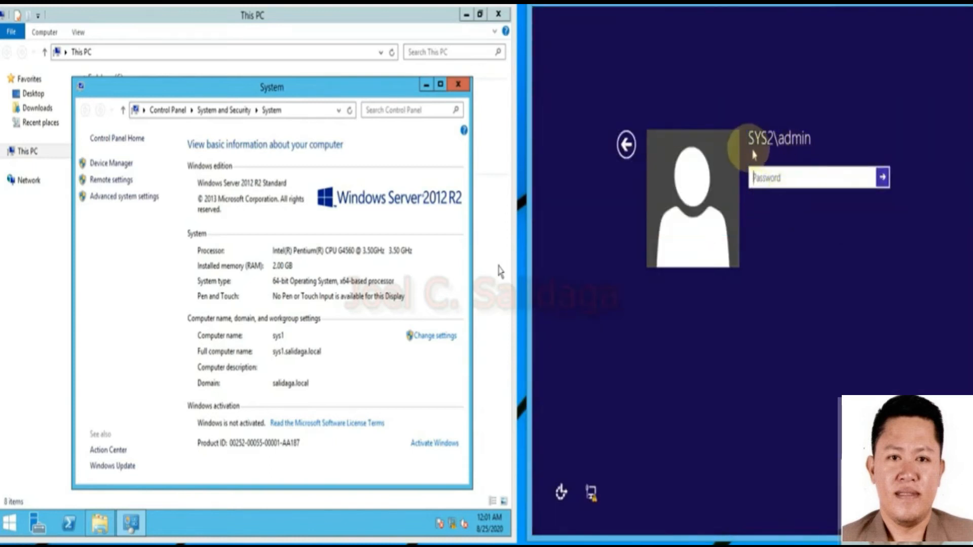
{"action": "left_click", "coordinate": [814, 146]}
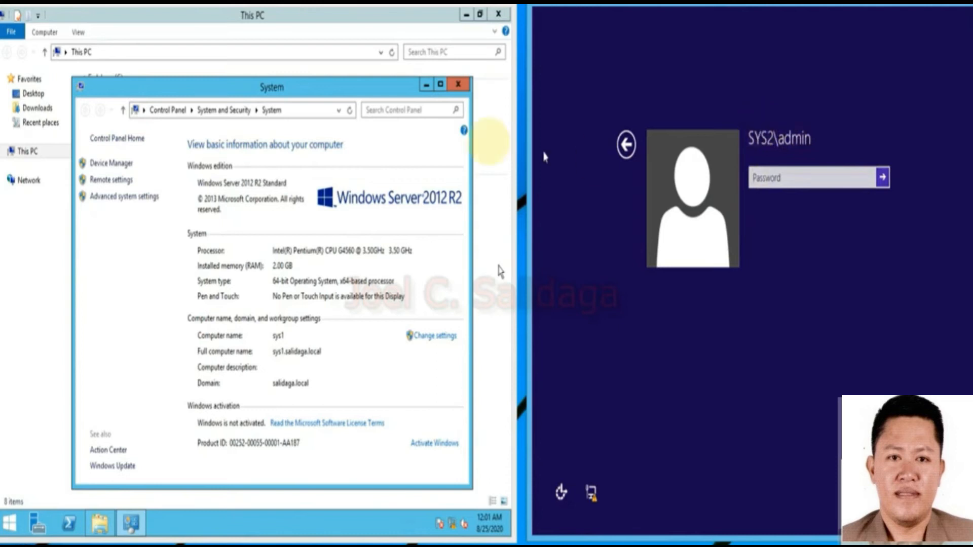
{"action": "left_click", "coordinate": [458, 85]}
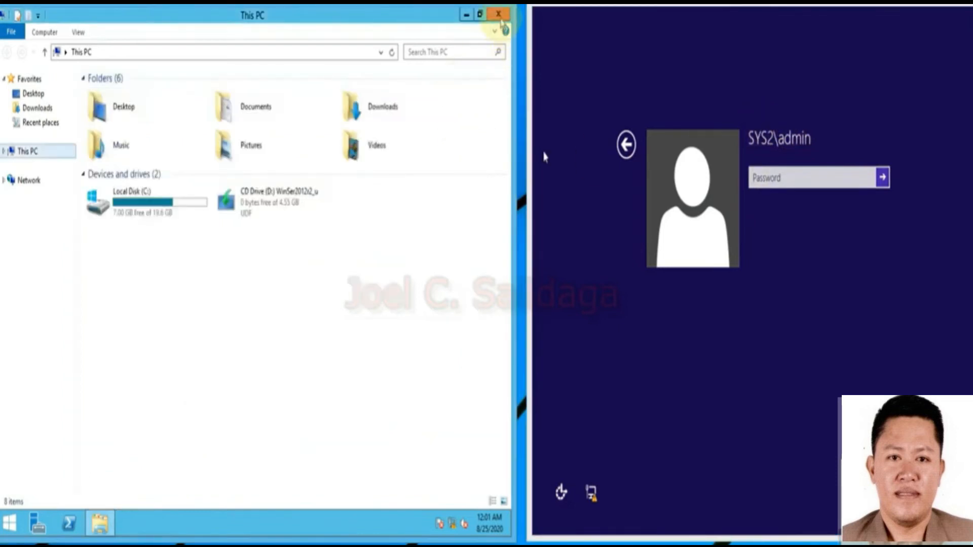
{"action": "left_click", "coordinate": [500, 18]}
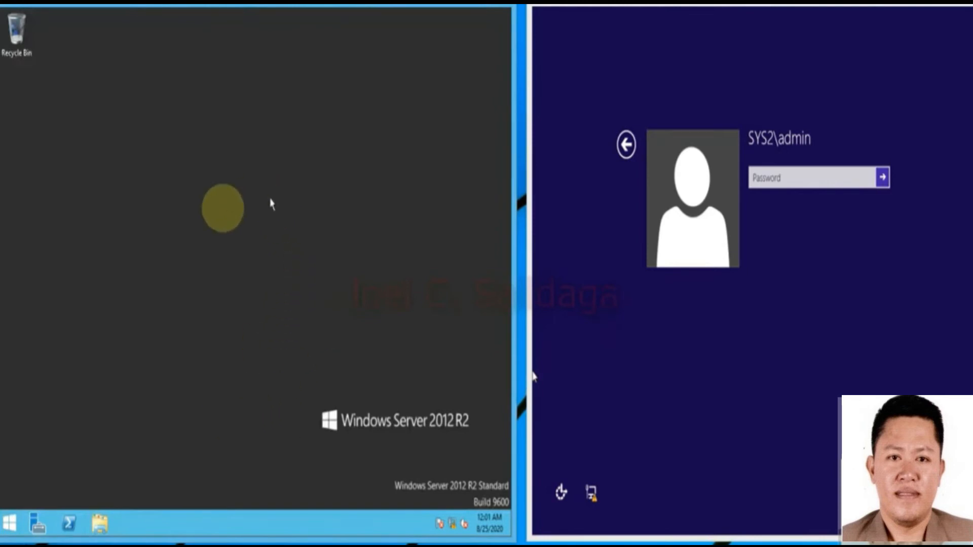
Rearrange the client and server VM windows, bringing the client machine to the front.
{"action": "mouse_move", "coordinate": [626, 5]}
{"action": "left_mouse_down"}
{"action": "mouse_move", "coordinate": [649, 6]}
{"action": "mouse_move", "coordinate": [627, 5]}
{"action": "left_mouse_up"}
{"action": "mouse_move", "coordinate": [333, 7]}
{"action": "left_mouse_down"}
{"action": "mouse_move", "coordinate": [347, 5]}
{"action": "mouse_move", "coordinate": [335, 6]}
{"action": "left_mouse_up"}
{"action": "left_click", "coordinate": [690, 8]}
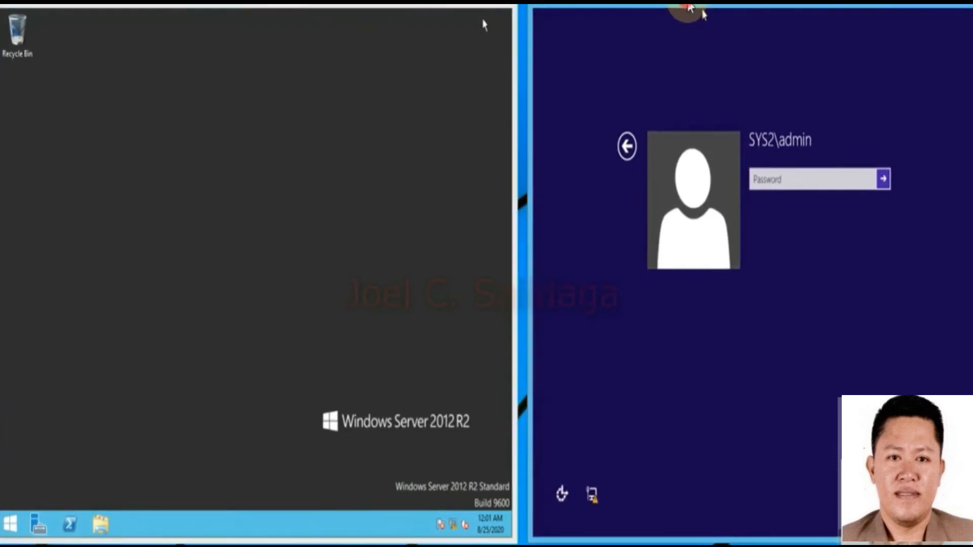
Launch Active Directory Users and Computers from Server Manager Tools, maximized, showing salidaga.local's Users container.
{"action": "left_click", "coordinate": [43, 527]}
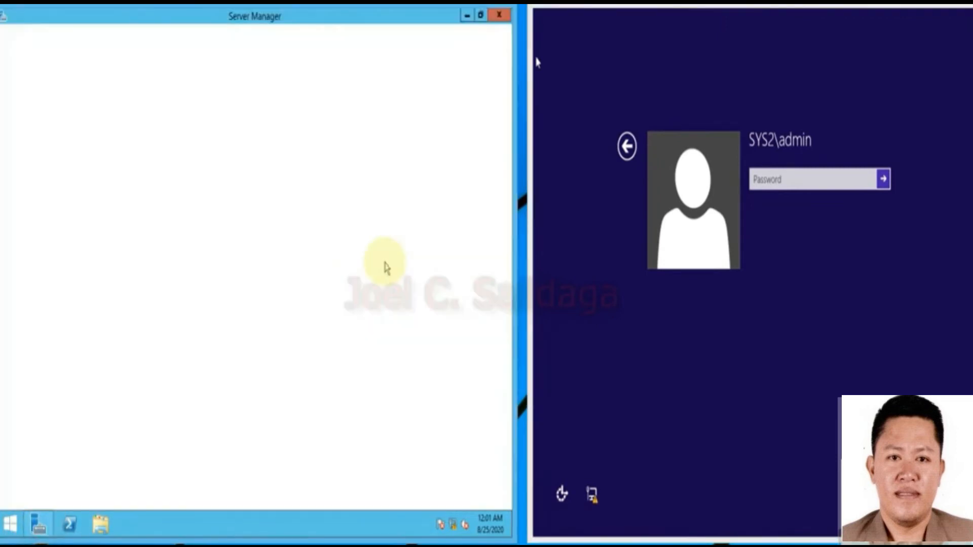
{"action": "left_click", "coordinate": [438, 46]}
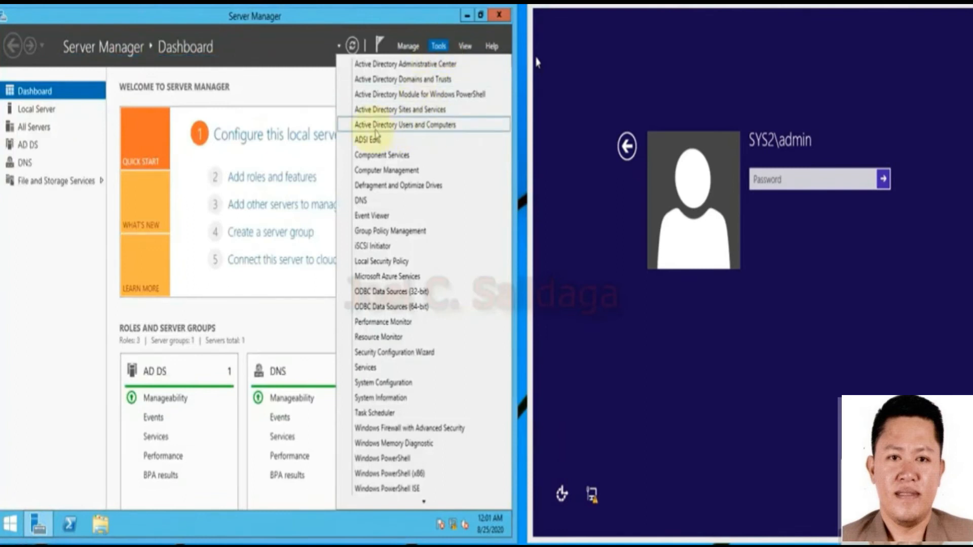
{"action": "left_click", "coordinate": [420, 126]}
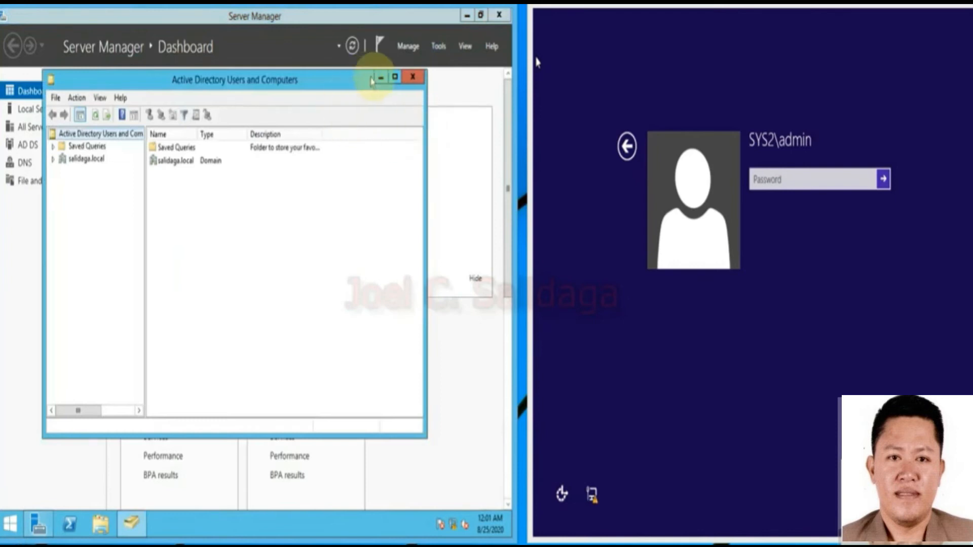
{"action": "left_click", "coordinate": [395, 77]}
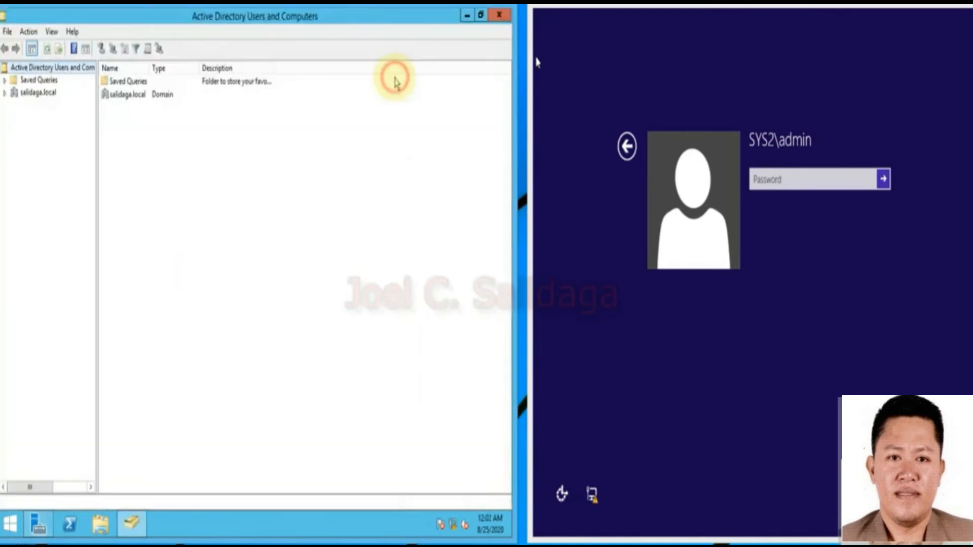
{"action": "left_click", "coordinate": [6, 94]}
{"action": "left_click", "coordinate": [45, 93]}
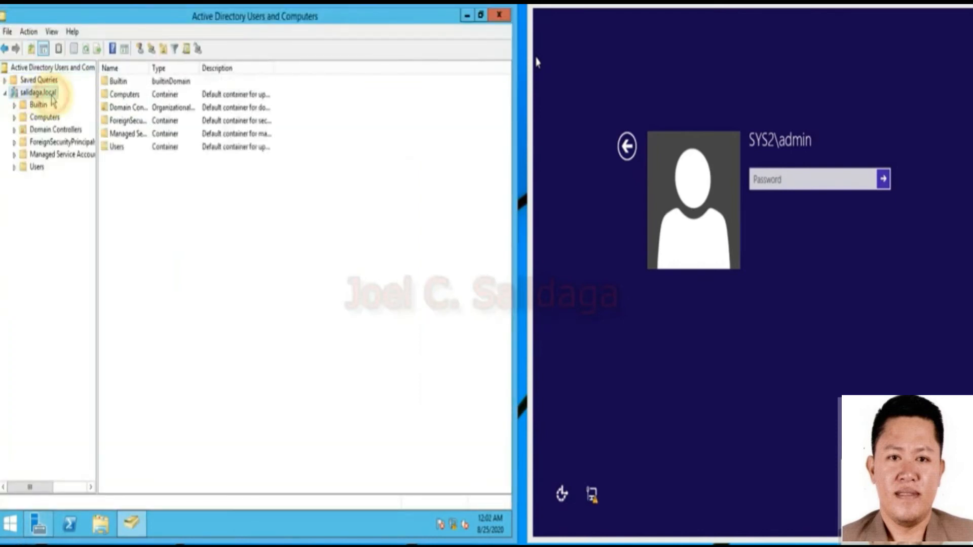
{"action": "left_click", "coordinate": [38, 168]}
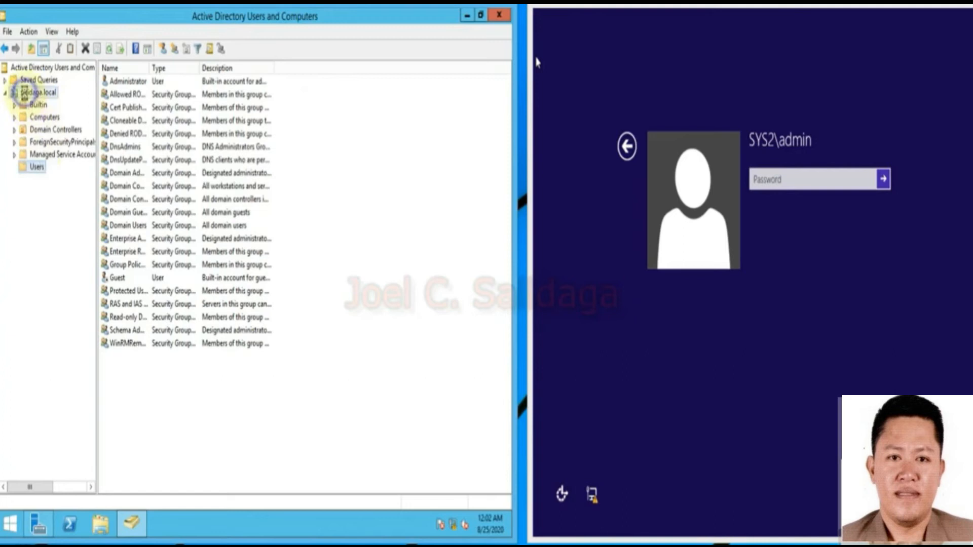
{"action": "right_click", "coordinate": [28, 93]}
{"action": "left_click", "coordinate": [68, 197]}
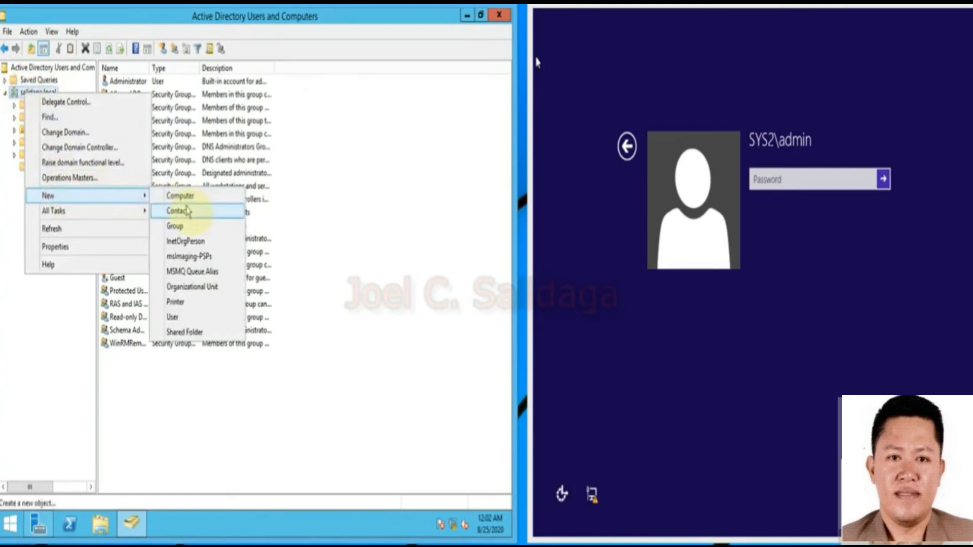
Create organizational unit 'CSSUsers' in salidaga.local and select it to view its empty contents.
{"action": "left_click", "coordinate": [203, 288]}
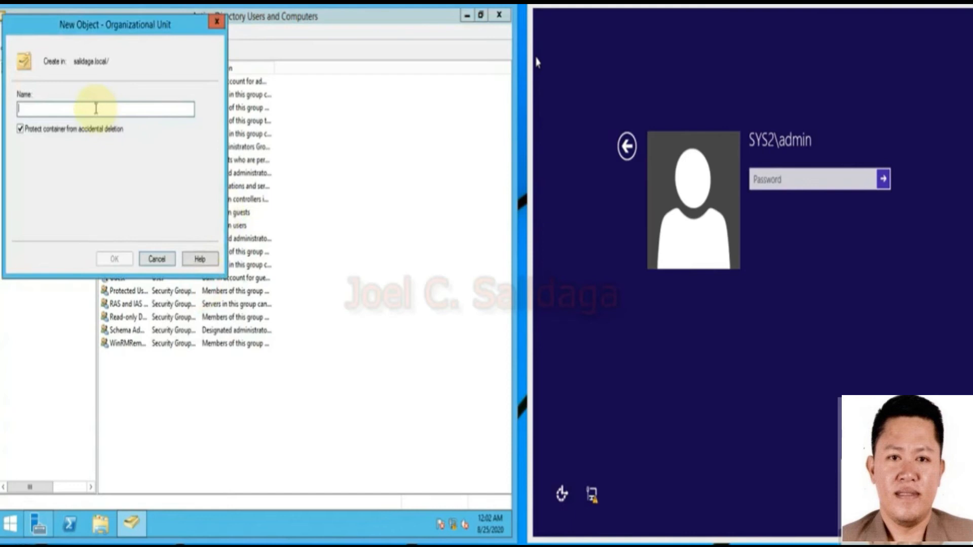
{"action": "type", "text": "CSS"}
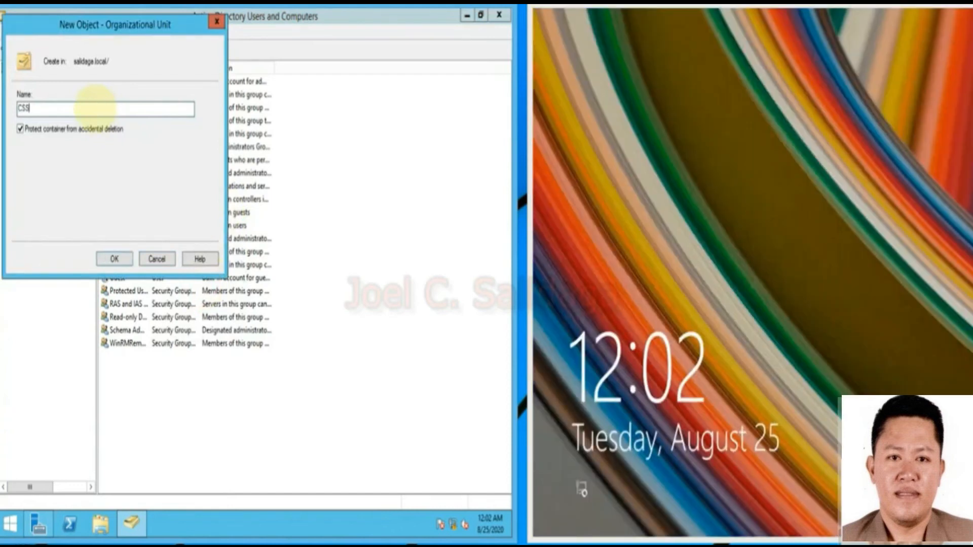
{"action": "type", "text": "Users"}
{"action": "left_click", "coordinate": [65, 110]}
{"action": "left_click_drag", "start_coordinate": [65, 110], "coordinate": [9, 112]}
{"action": "left_click_drag", "start_coordinate": [99, 25], "coordinate": [184, 100]}
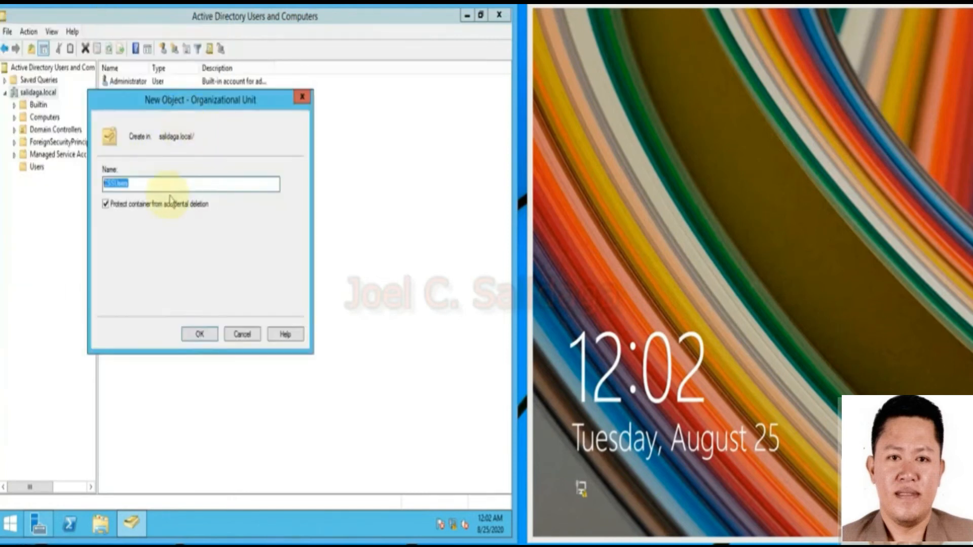
{"action": "left_click", "coordinate": [158, 187]}
{"action": "double_click", "coordinate": [154, 191]}
{"action": "left_click", "coordinate": [180, 249]}
{"action": "left_click", "coordinate": [199, 333]}
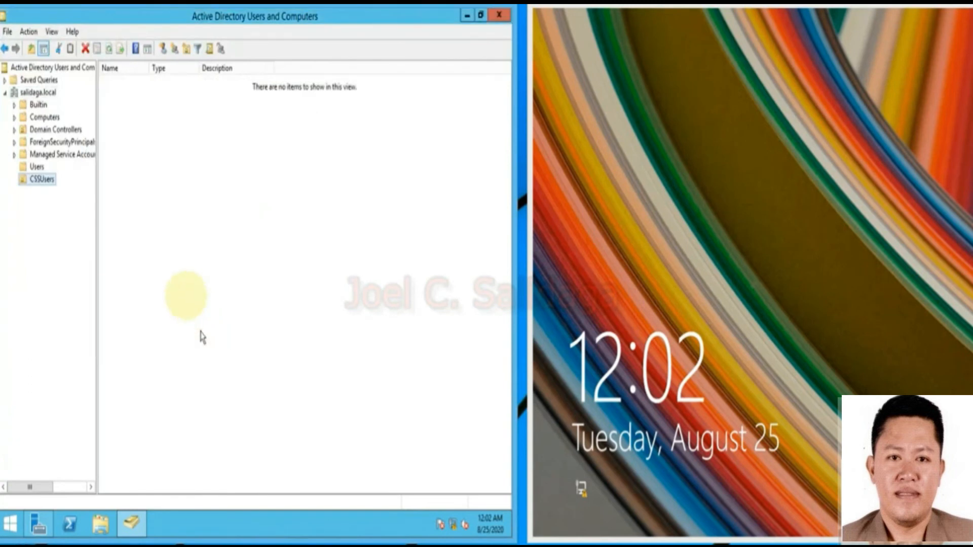
{"action": "left_click", "coordinate": [47, 181]}
{"action": "left_click", "coordinate": [168, 157]}
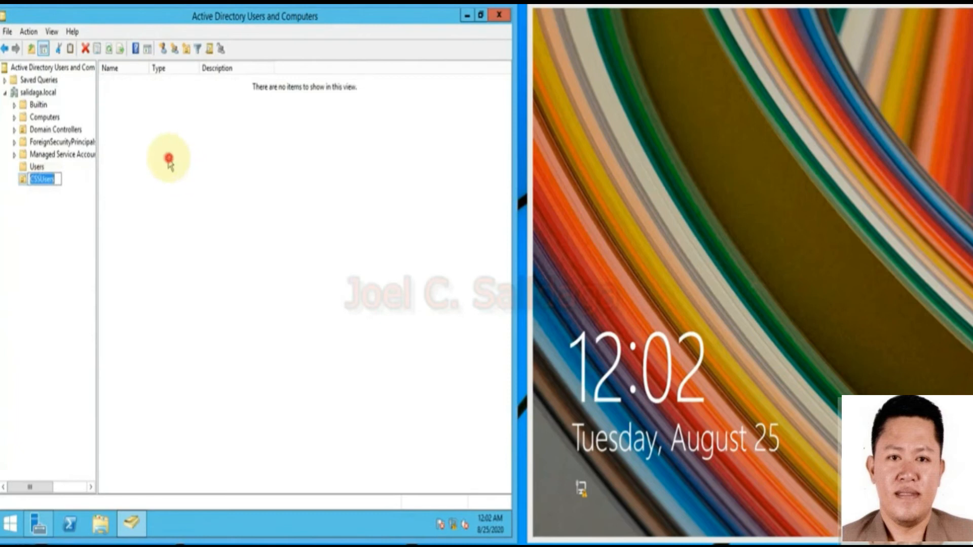
Start a new user in CSSUsers with first name user1 and logon name user1.
{"action": "right_click", "coordinate": [140, 146]}
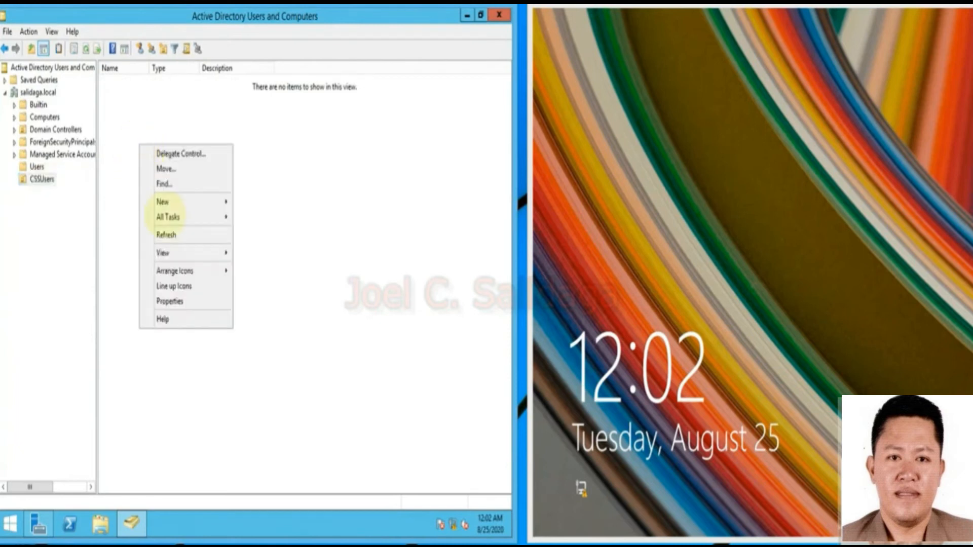
{"action": "left_click", "coordinate": [191, 202]}
{"action": "left_click", "coordinate": [254, 323]}
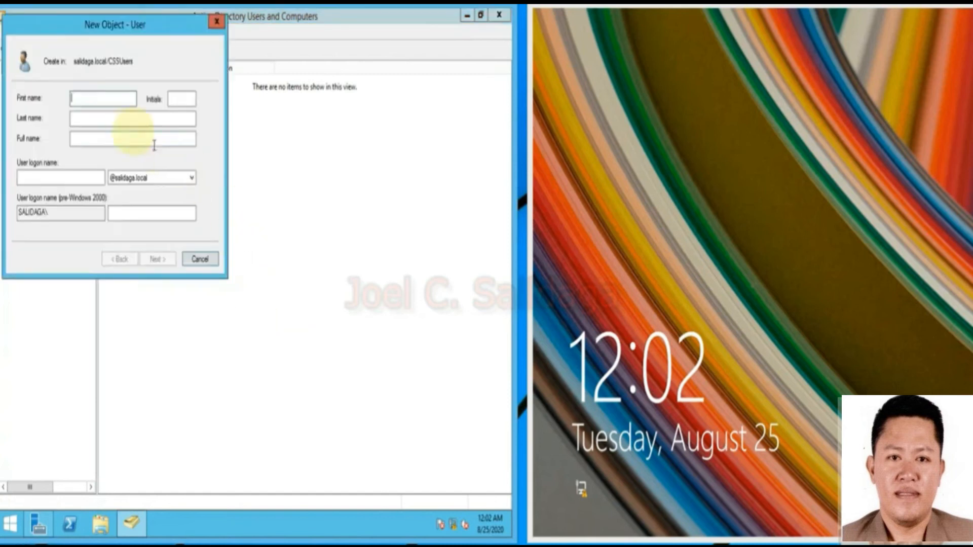
{"action": "type", "text": "user1"}
{"action": "left_click", "coordinate": [64, 176]}
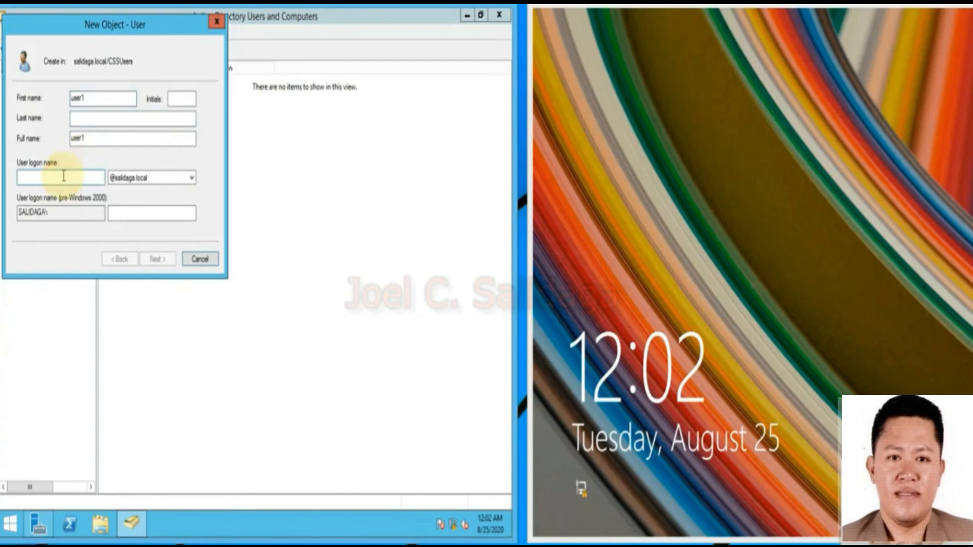
{"action": "type", "text": "user1"}
{"action": "double_click", "coordinate": [39, 179]}
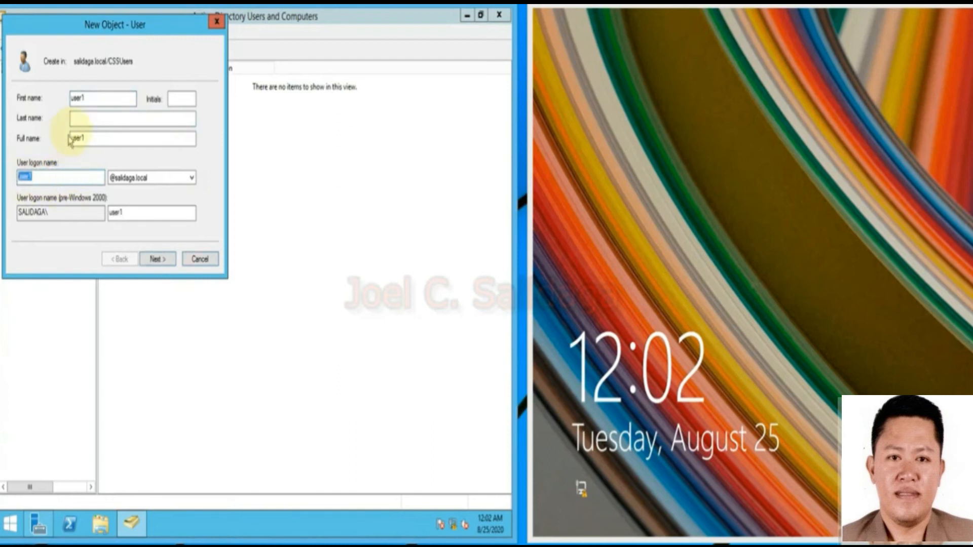
{"action": "left_click", "coordinate": [93, 98]}
{"action": "left_click_drag", "start_coordinate": [44, 177], "coordinate": [13, 181]}
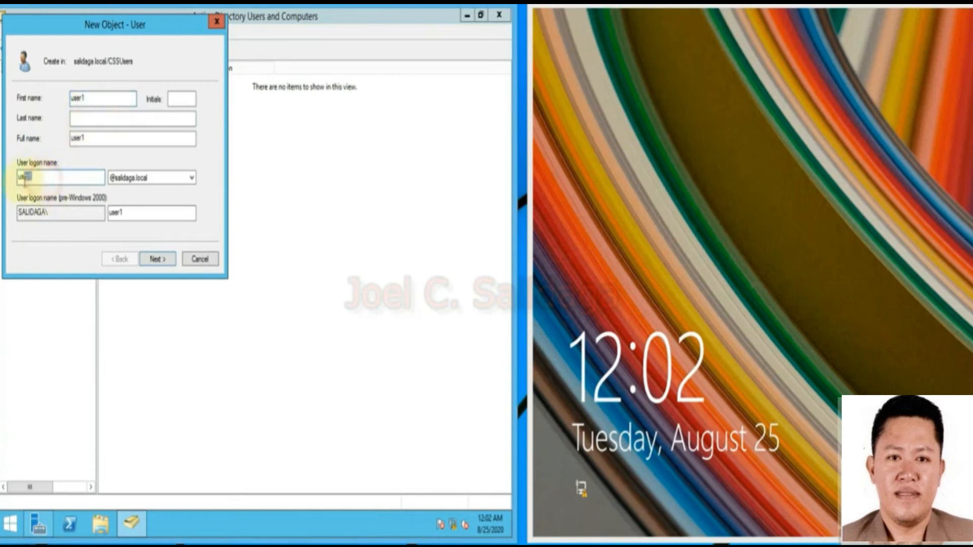
{"action": "left_click", "coordinate": [162, 260]}
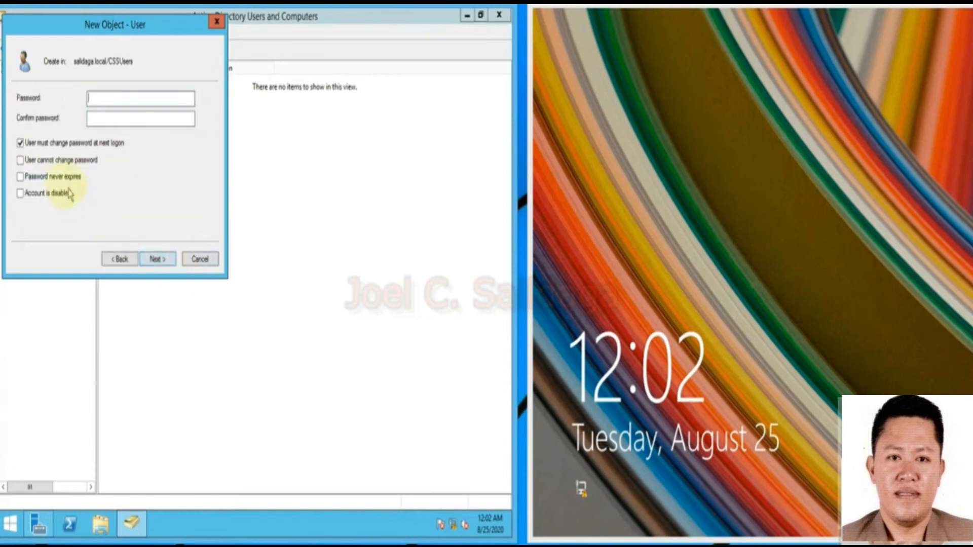
Give user1 a password that cannot be changed and never expires, then confirm the summary.
{"action": "left_click", "coordinate": [20, 143]}
{"action": "left_click", "coordinate": [20, 161]}
{"action": "left_click", "coordinate": [21, 177]}
{"action": "left_click", "coordinate": [105, 99]}
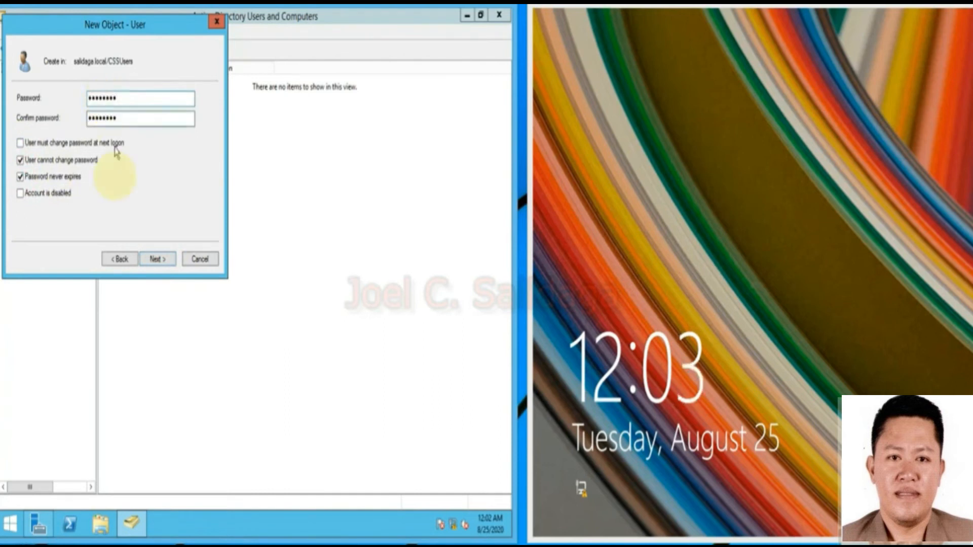
{"action": "left_click", "coordinate": [160, 259]}
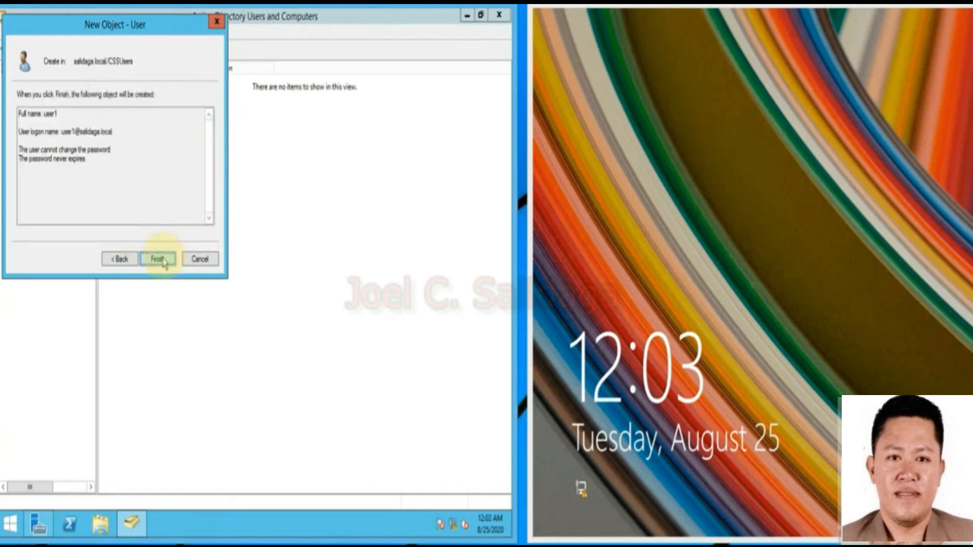
{"action": "left_click", "coordinate": [157, 259]}
Start a new user in CSSUsers with first name user2 and logon name user2.
{"action": "right_click", "coordinate": [152, 174]}
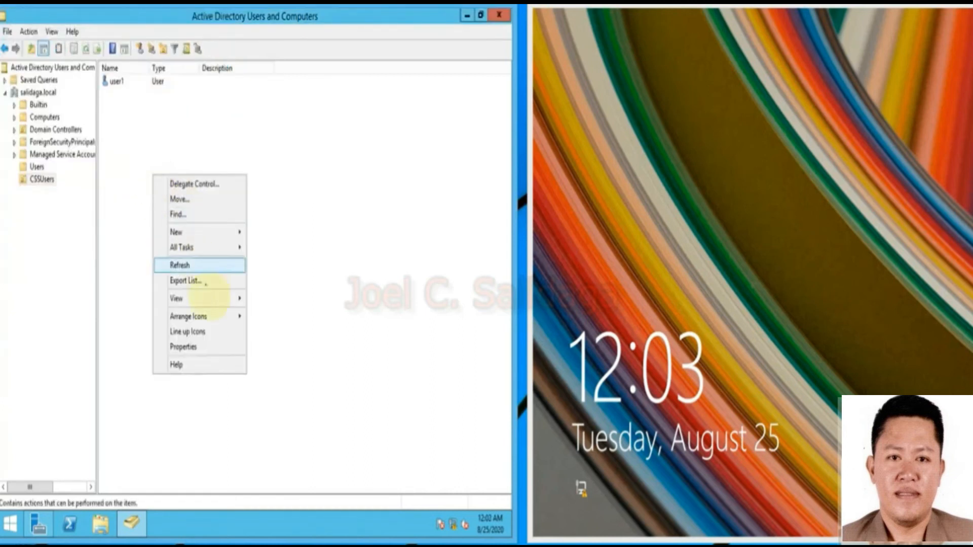
{"action": "left_click", "coordinate": [202, 232]}
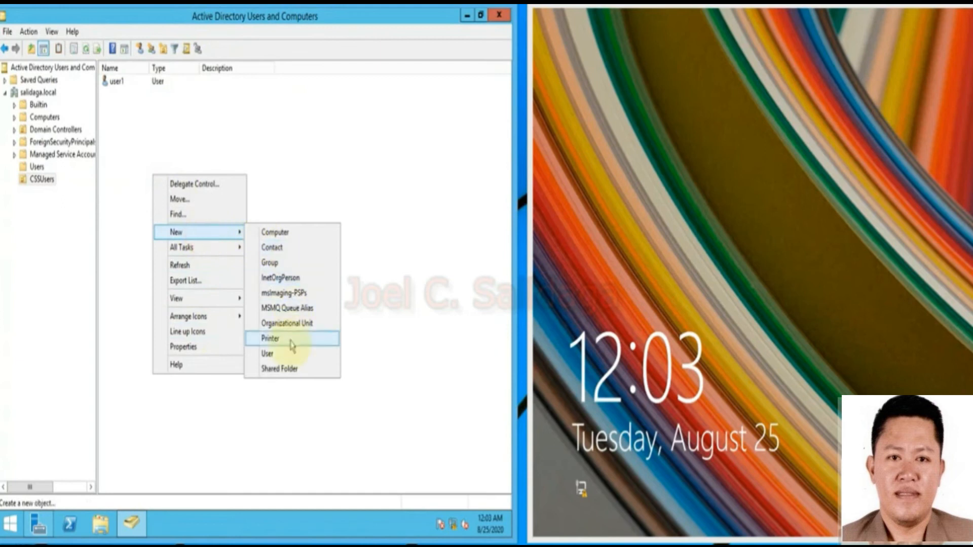
{"action": "left_click", "coordinate": [289, 354]}
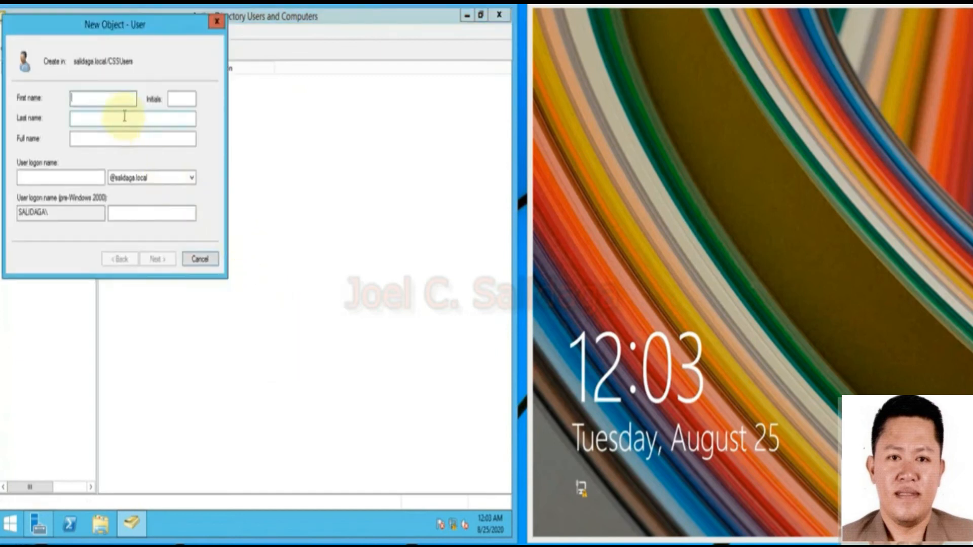
{"action": "type", "text": "user2"}
{"action": "left_click", "coordinate": [76, 177]}
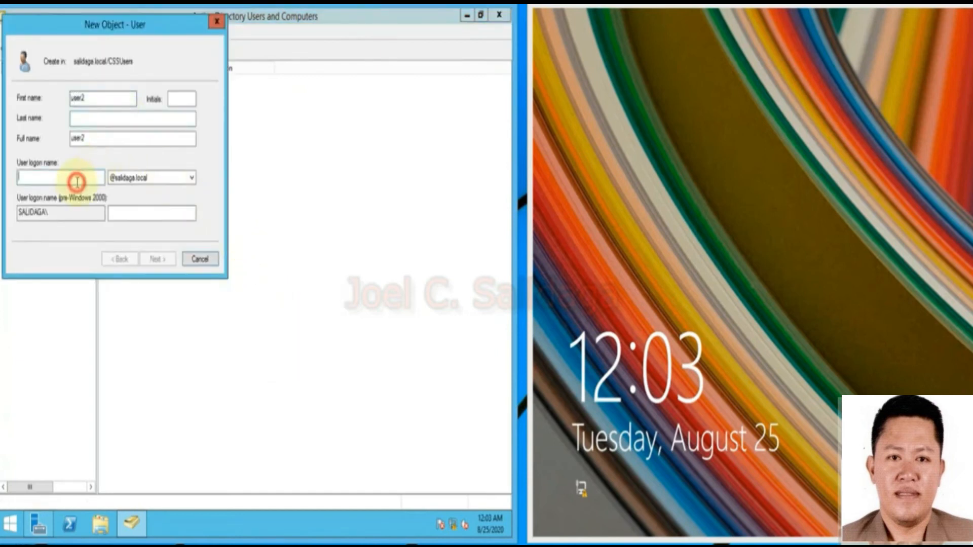
{"action": "type", "text": "user2"}
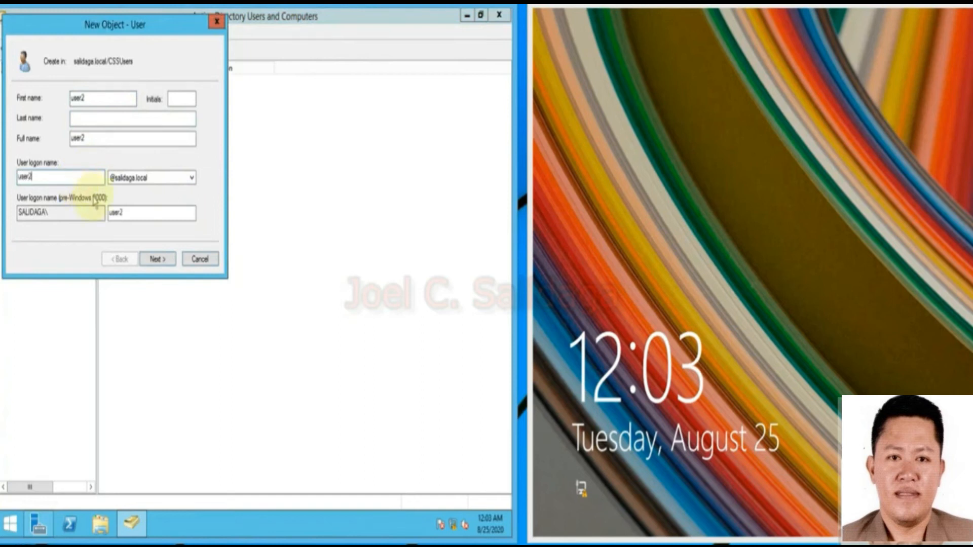
{"action": "left_click", "coordinate": [163, 259]}
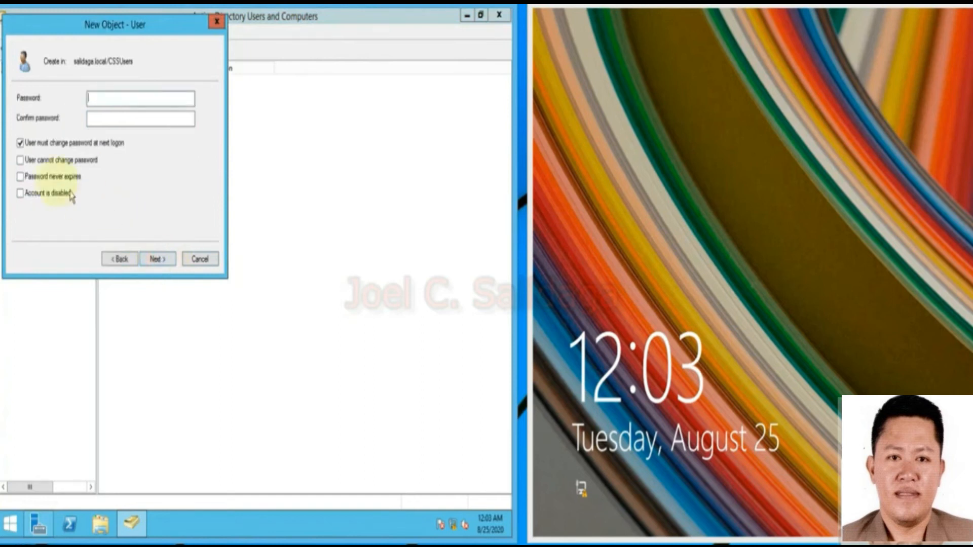
Give user2 a password it cannot change that never expires, and finish creating the account.
{"action": "left_click", "coordinate": [20, 143]}
{"action": "left_click", "coordinate": [20, 160]}
{"action": "left_click", "coordinate": [20, 176]}
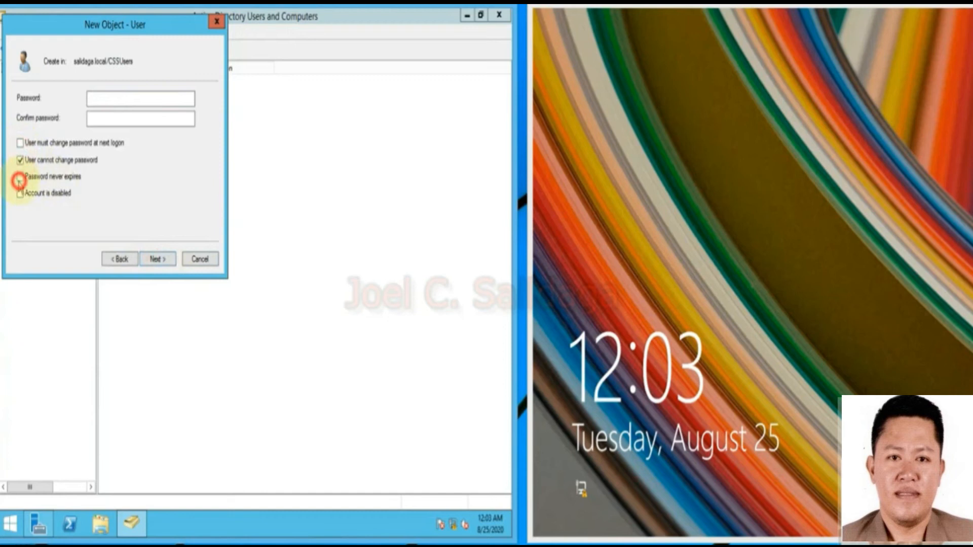
{"action": "left_click", "coordinate": [98, 102]}
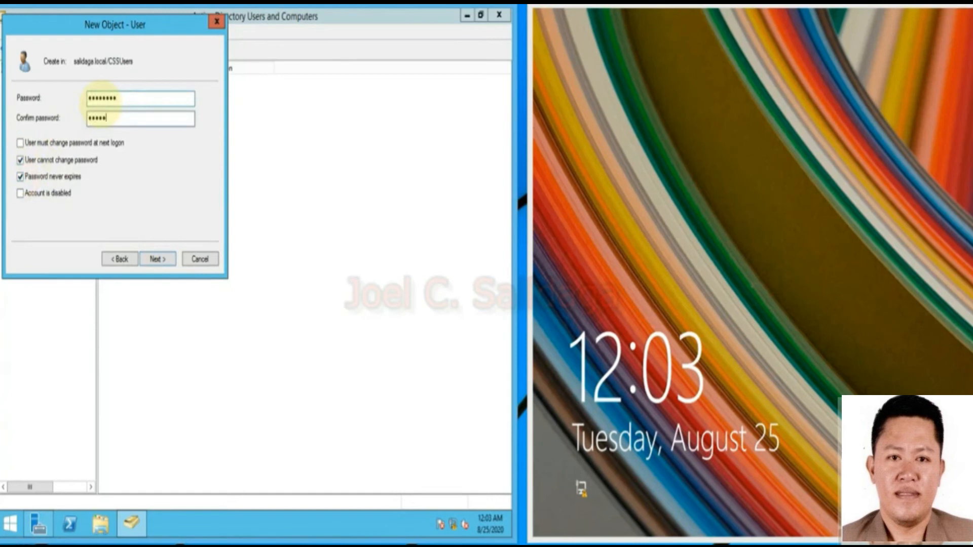
{"action": "left_click", "coordinate": [157, 259]}
{"action": "left_click", "coordinate": [168, 259]}
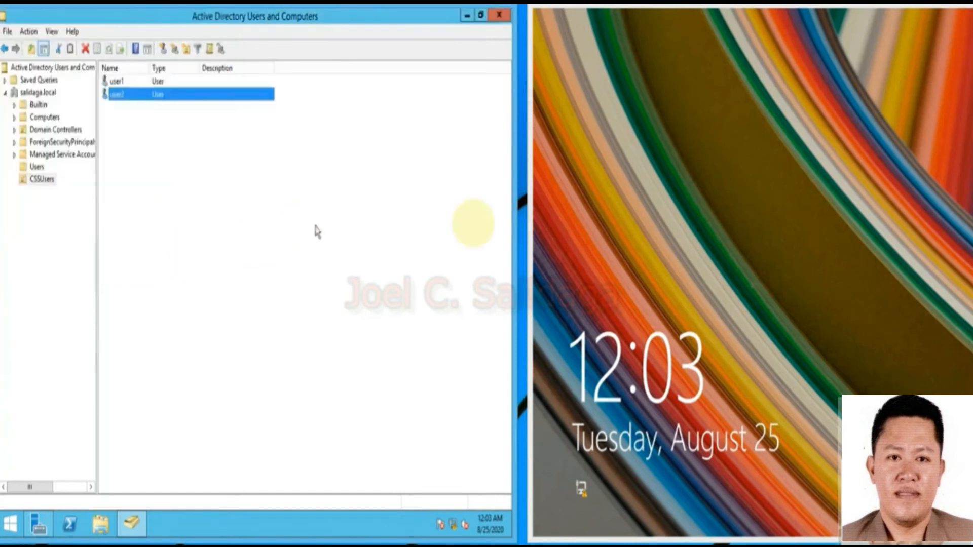
{"action": "left_click", "coordinate": [650, 223]}
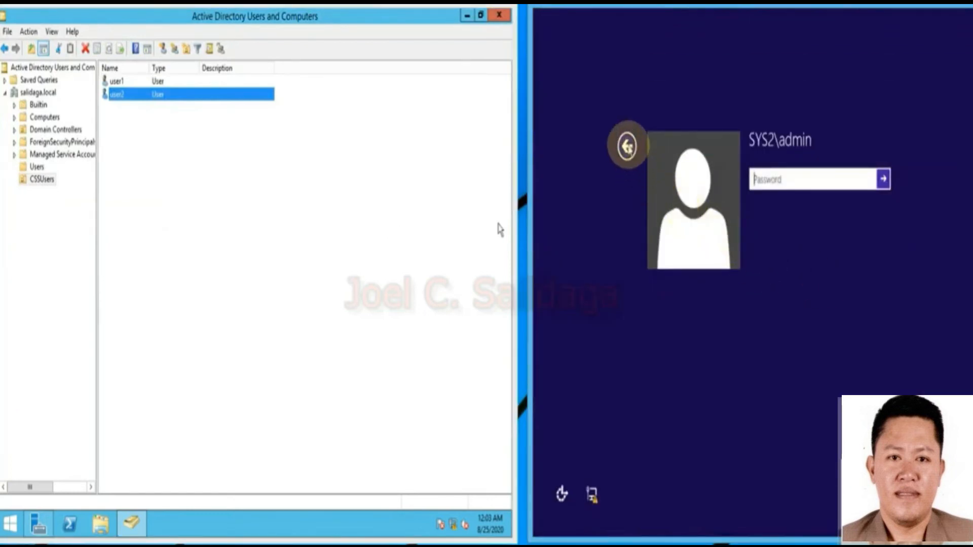
{"action": "left_click", "coordinate": [627, 148]}
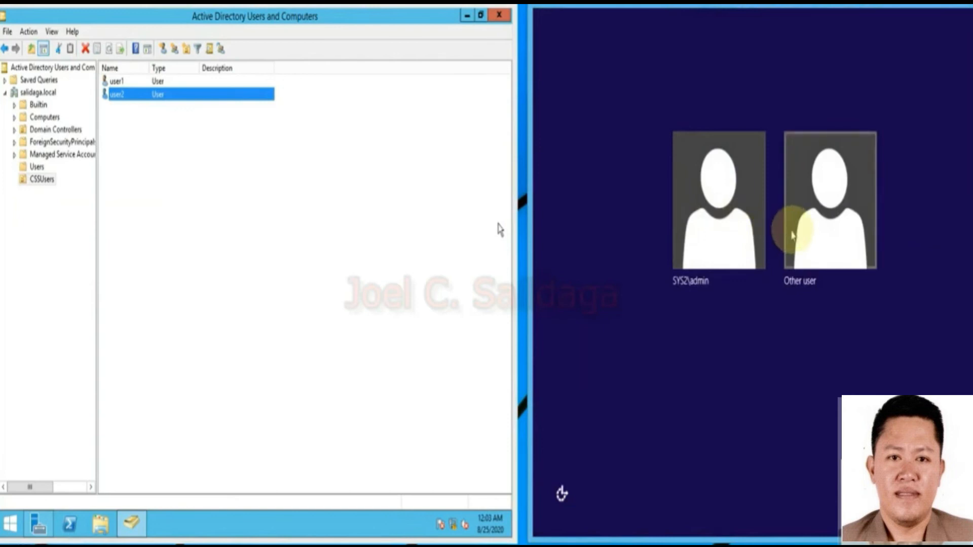
{"action": "left_click", "coordinate": [717, 208]}
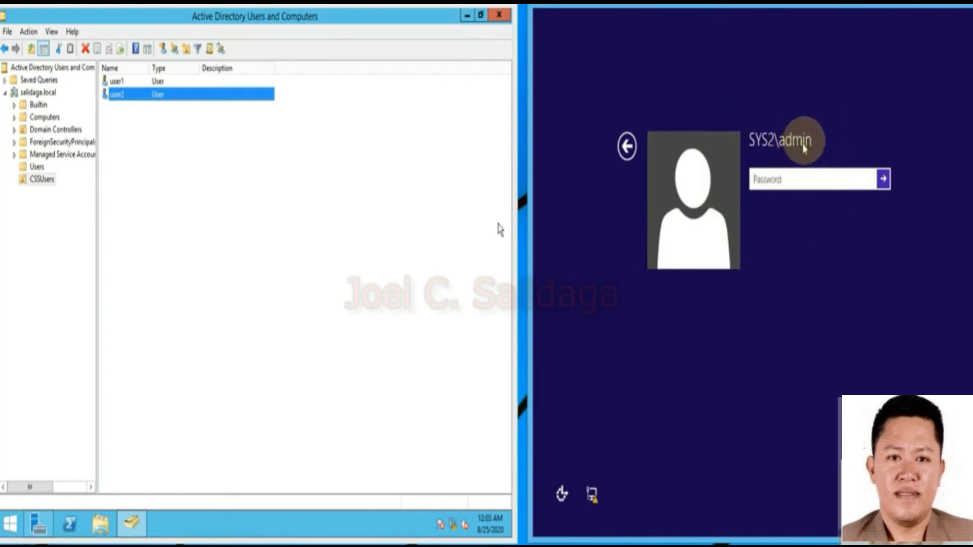
{"action": "left_click", "coordinate": [798, 177]}
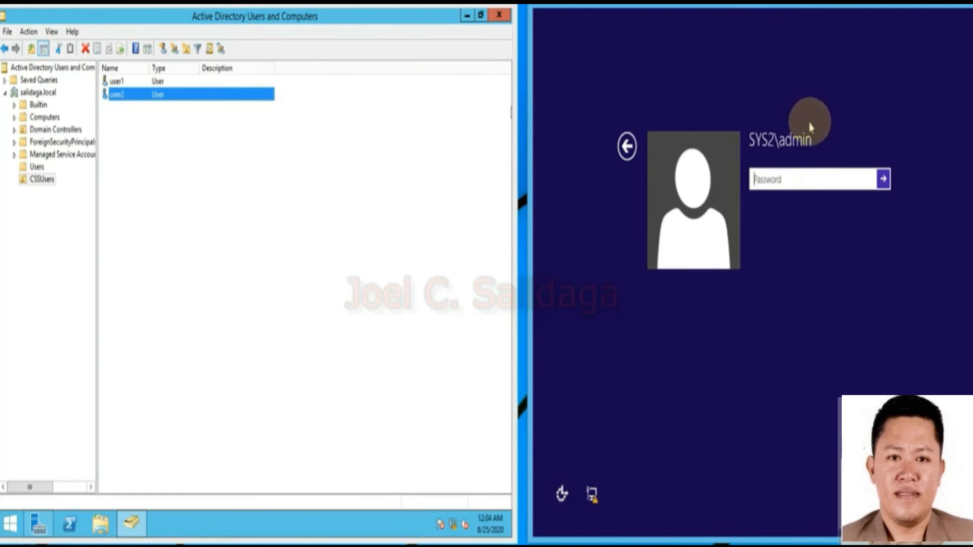
{"action": "left_click", "coordinate": [121, 94]}
{"action": "left_click", "coordinate": [836, 147]}
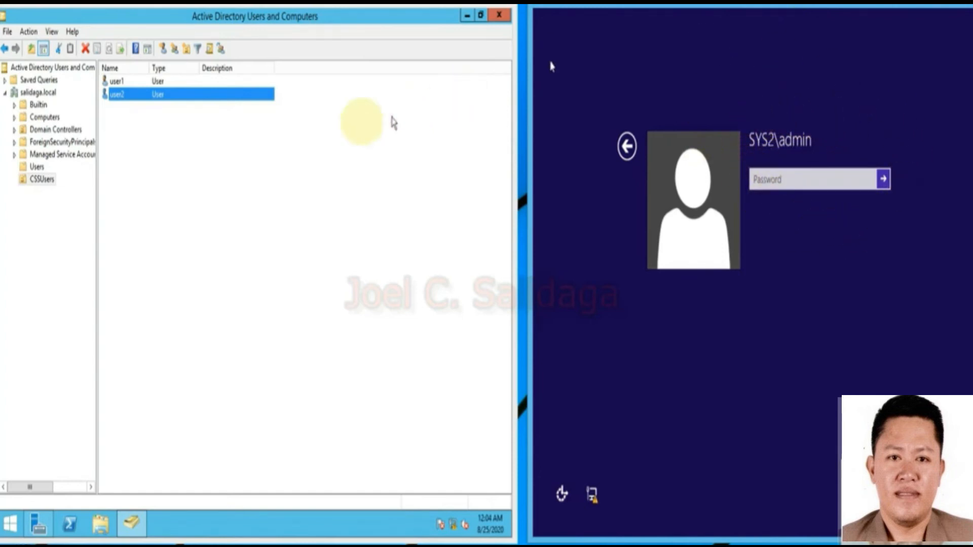
{"action": "left_click", "coordinate": [117, 81]}
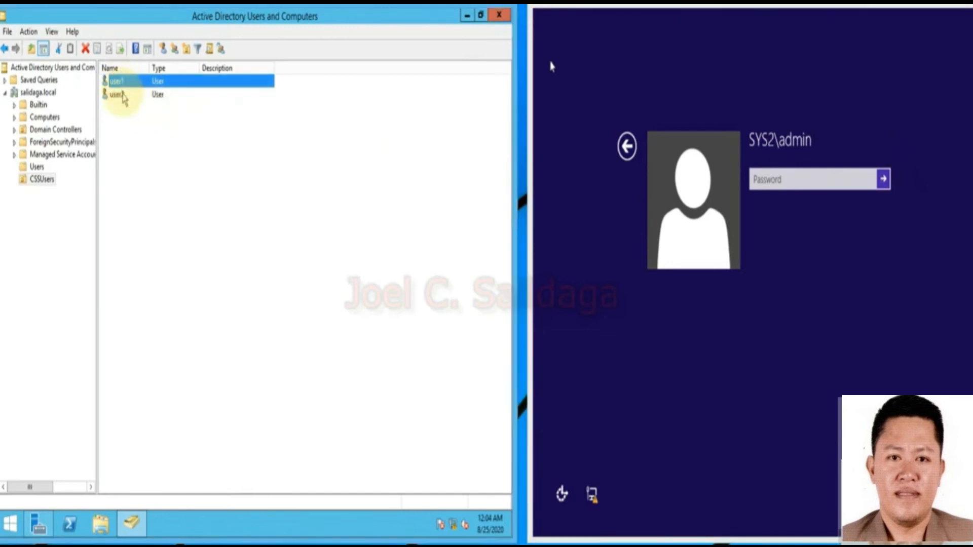
{"action": "left_click", "coordinate": [123, 96]}
{"action": "left_click", "coordinate": [120, 81]}
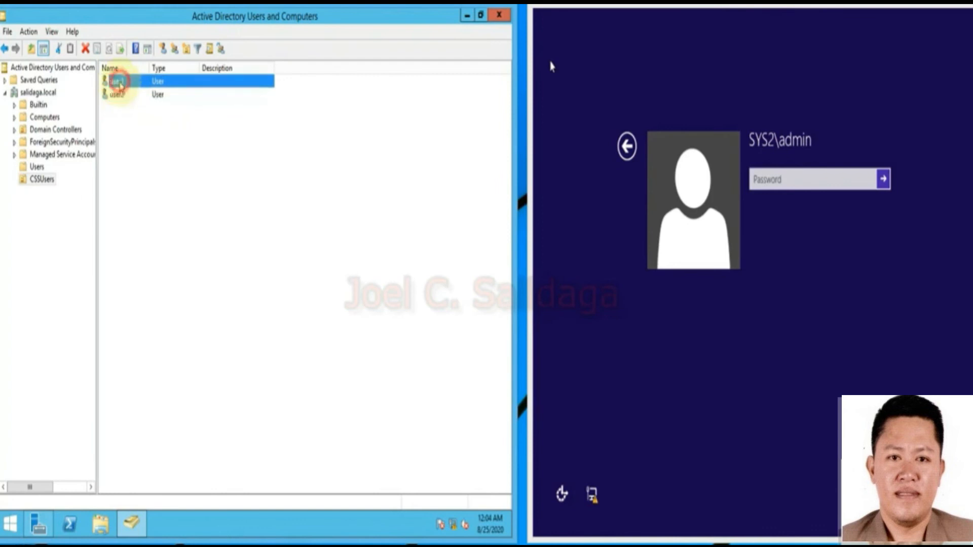
{"action": "left_click", "coordinate": [118, 95]}
{"action": "left_click", "coordinate": [120, 82]}
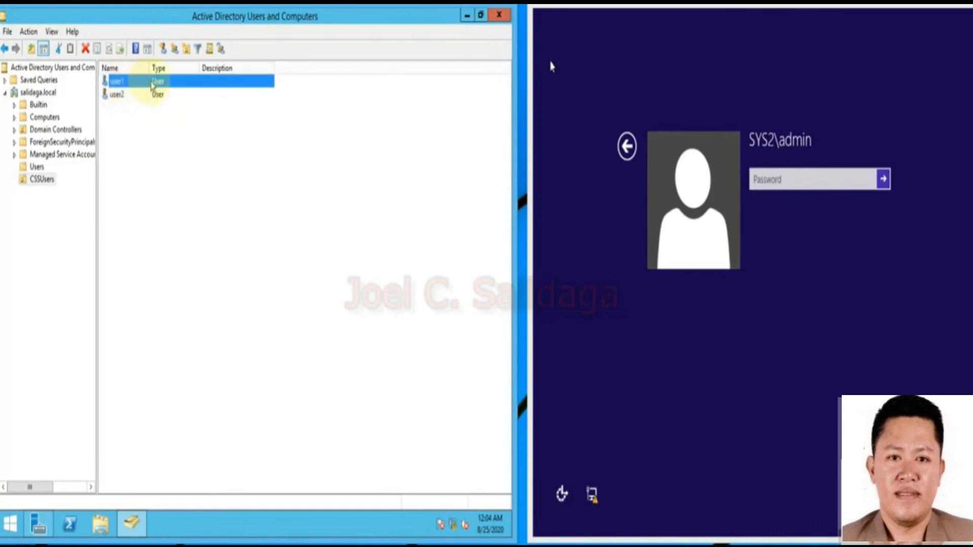
{"action": "left_click", "coordinate": [118, 97]}
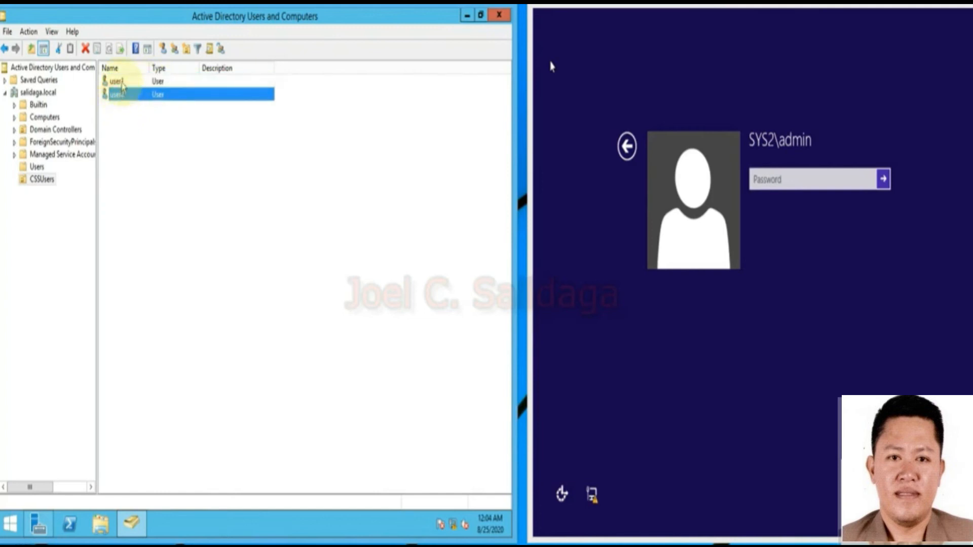
{"action": "left_click", "coordinate": [121, 81]}
{"action": "left_click", "coordinate": [822, 272]}
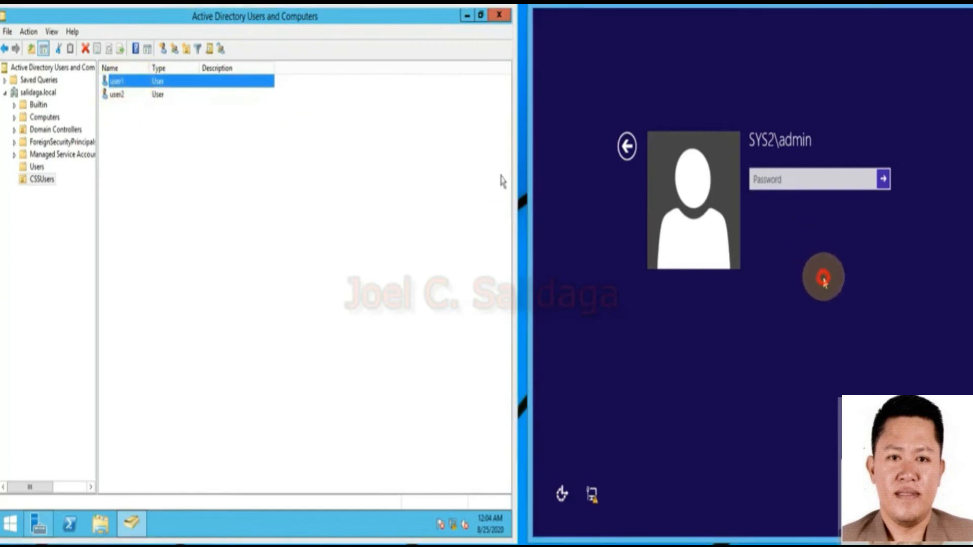
{"action": "left_click_drag", "start_coordinate": [794, 5], "coordinate": [786, 5]}
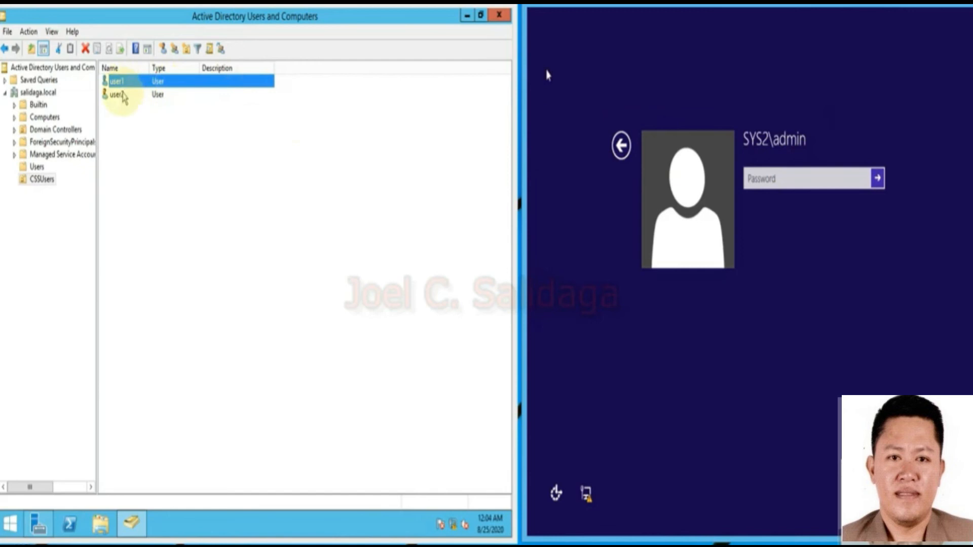
{"action": "left_click", "coordinate": [119, 94]}
{"action": "left_click", "coordinate": [117, 80]}
{"action": "left_click", "coordinate": [118, 93]}
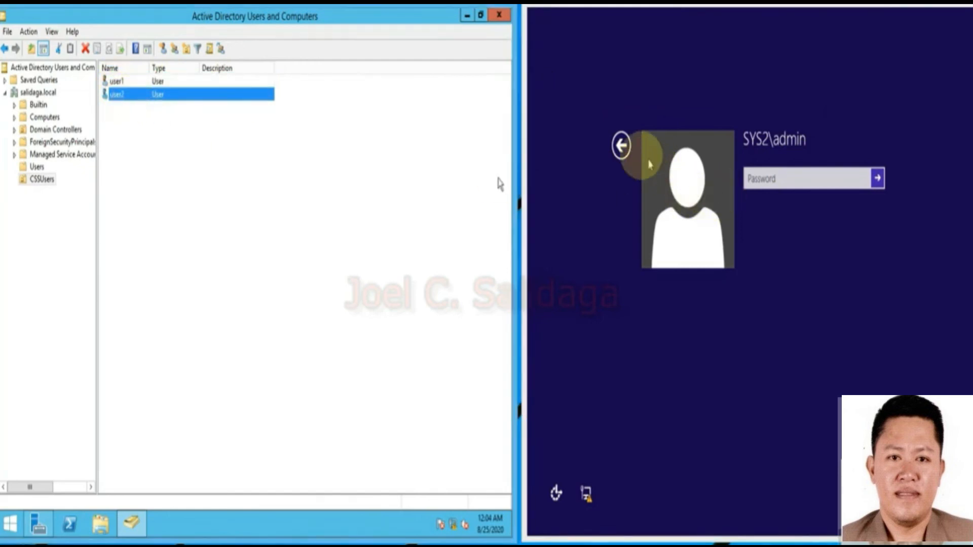
{"action": "left_click", "coordinate": [622, 147]}
{"action": "left_click", "coordinate": [800, 222]}
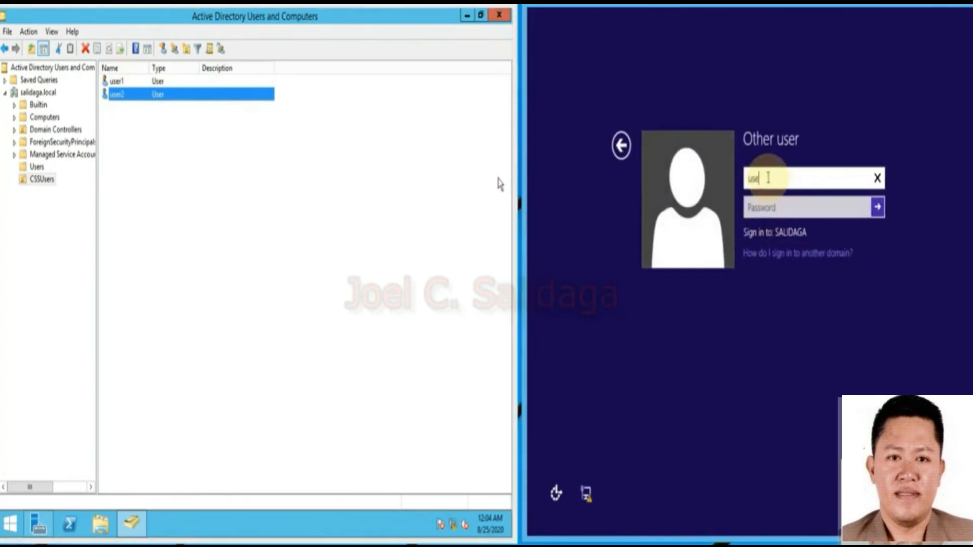
Submit the user2 domain sign-in on the client and point out user1 in the CSSUsers list.
{"action": "left_click", "coordinate": [759, 209]}
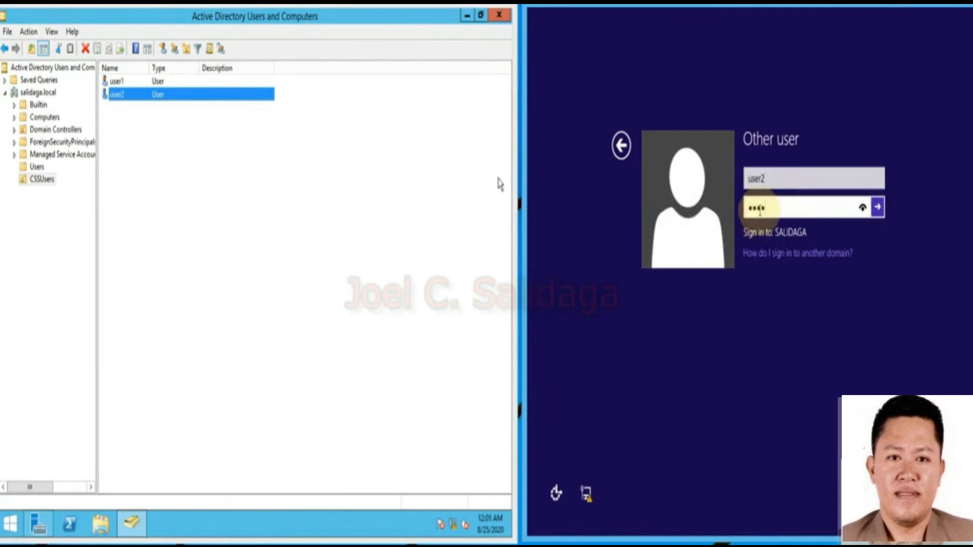
{"action": "key", "text": "Return"}
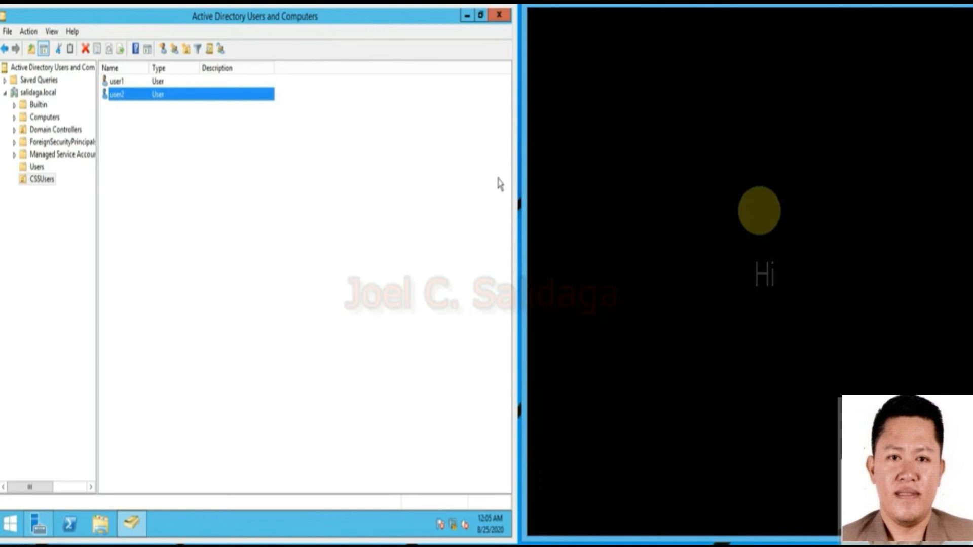
{"action": "left_click", "coordinate": [129, 84]}
{"action": "left_click", "coordinate": [148, 83]}
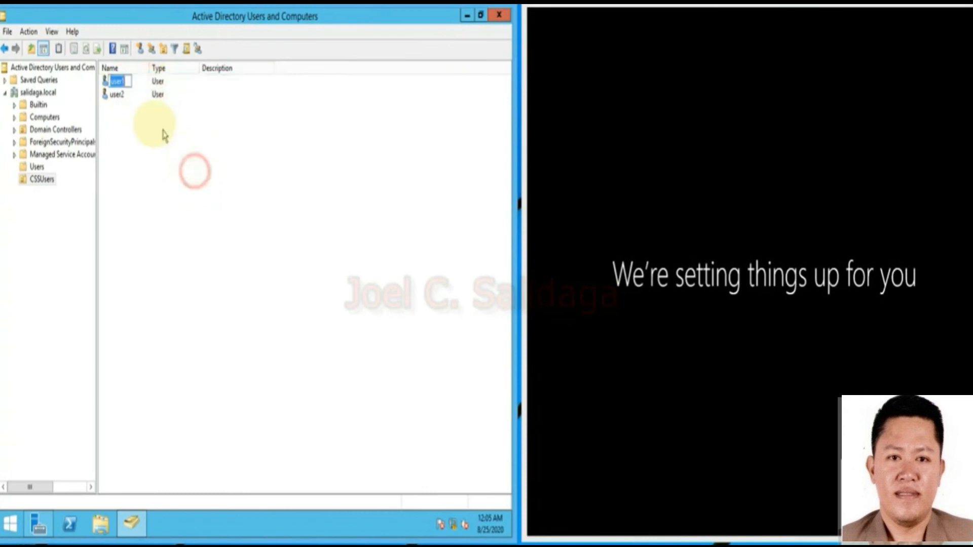
{"action": "left_click", "coordinate": [141, 83]}
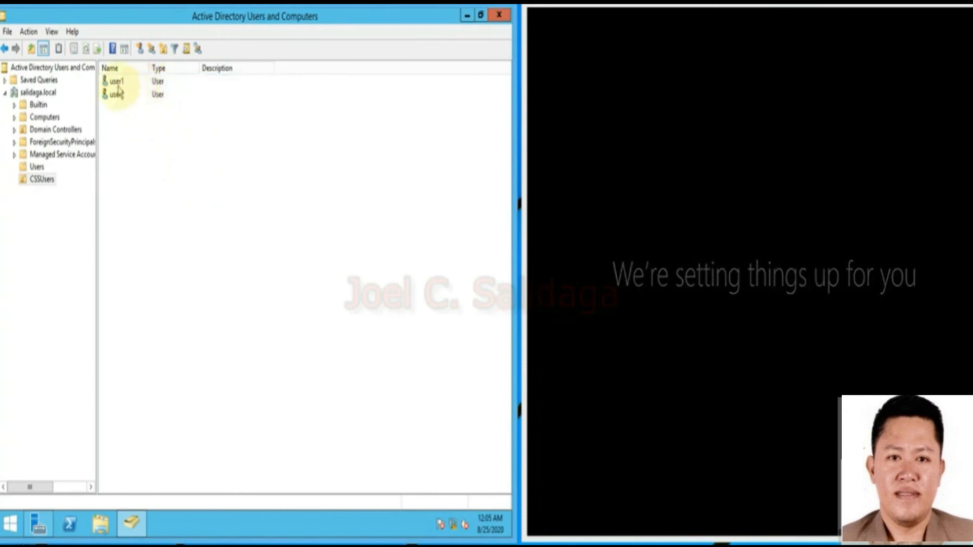
{"action": "left_click", "coordinate": [118, 85]}
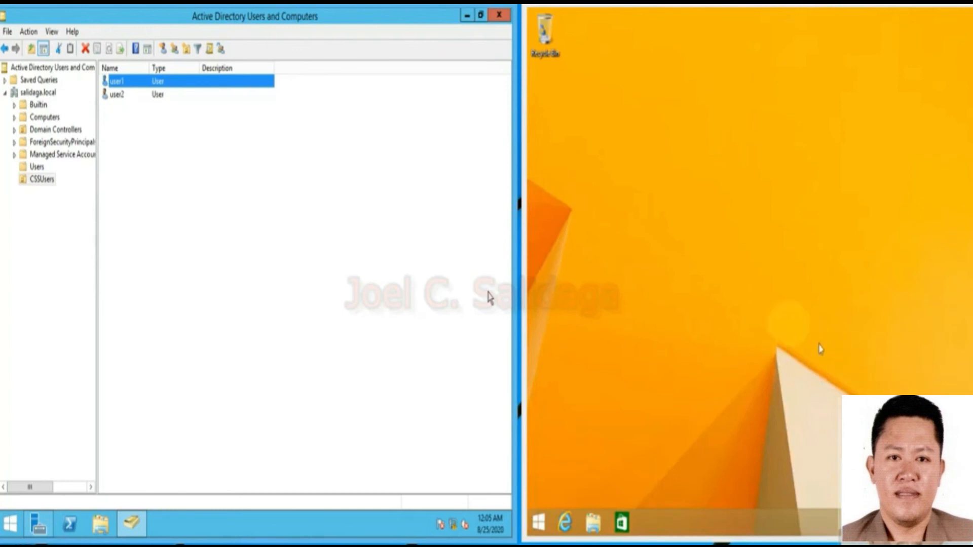
Refresh the client desktop, sign user2 out from the Start screen, and dismiss the lock screen.
{"action": "right_click", "coordinate": [775, 313]}
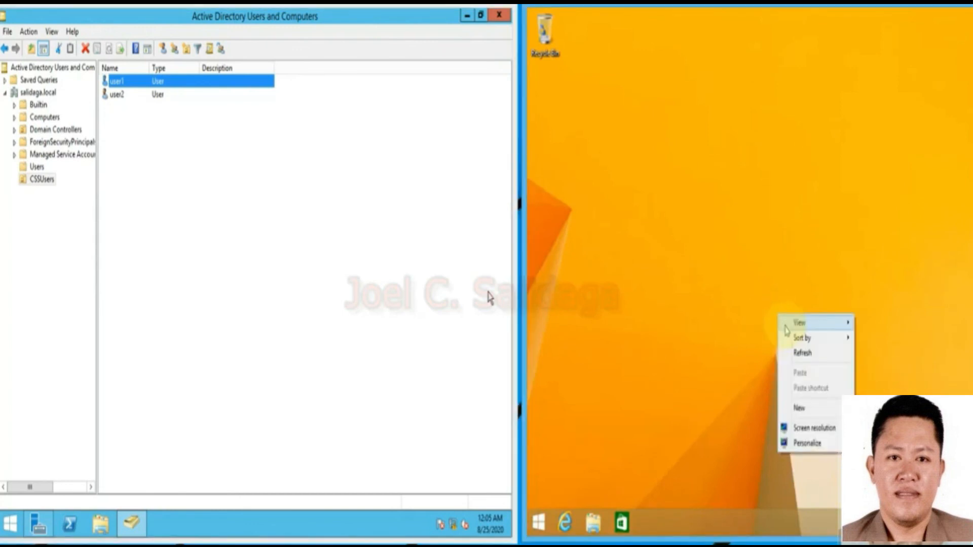
{"action": "left_click", "coordinate": [798, 352]}
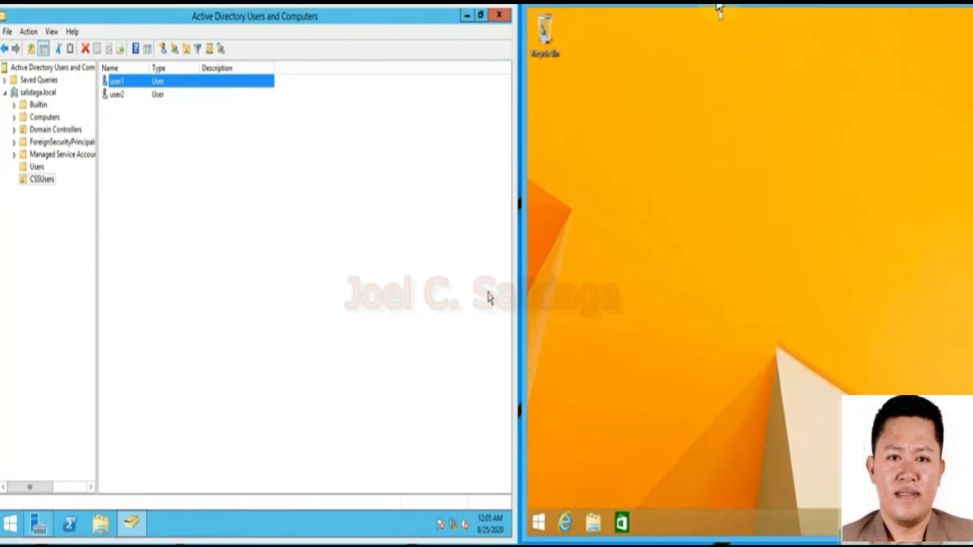
{"action": "left_click", "coordinate": [540, 526]}
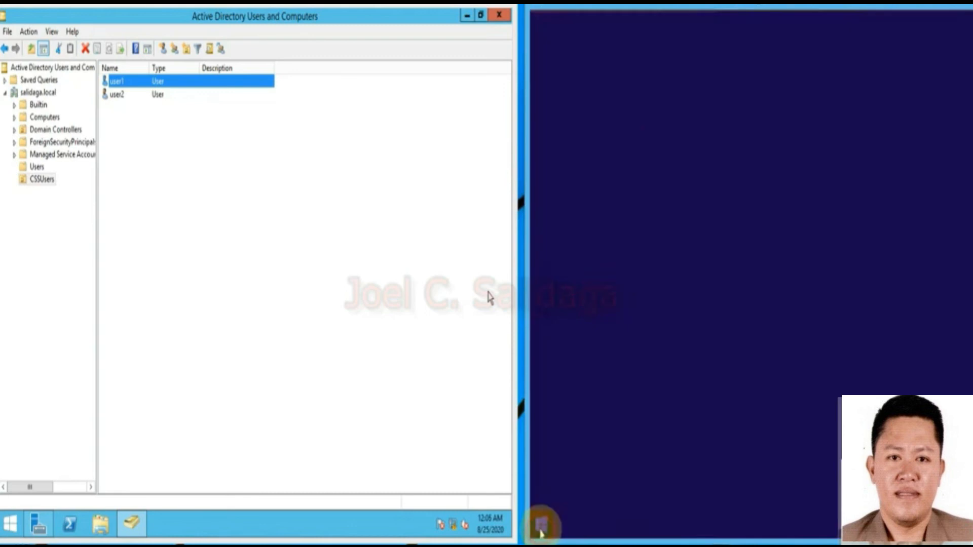
{"action": "left_click", "coordinate": [872, 76]}
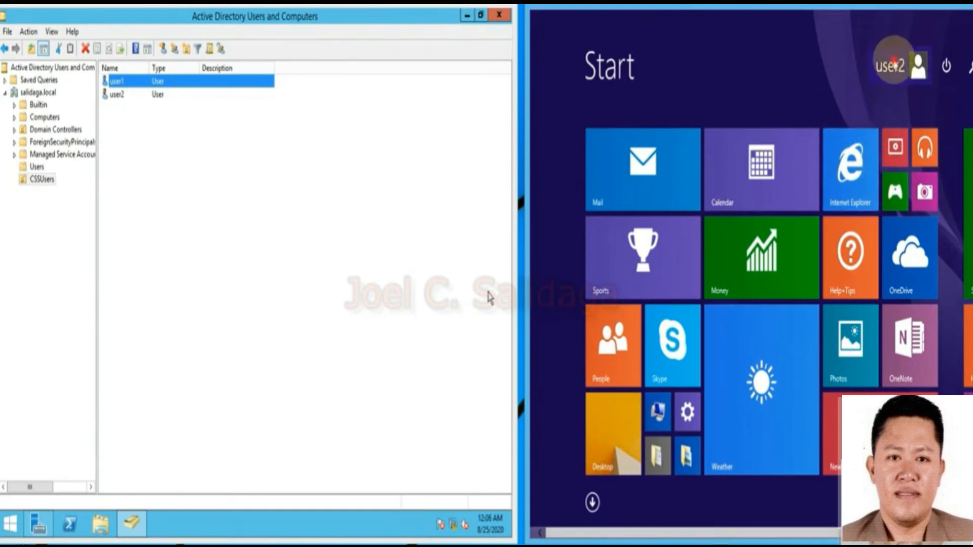
{"action": "left_click", "coordinate": [892, 64]}
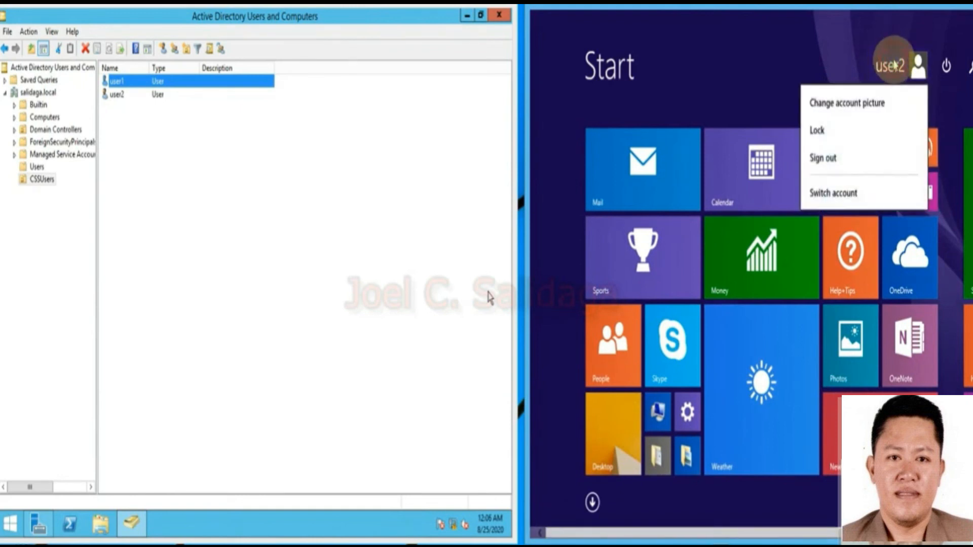
{"action": "left_click", "coordinate": [849, 161]}
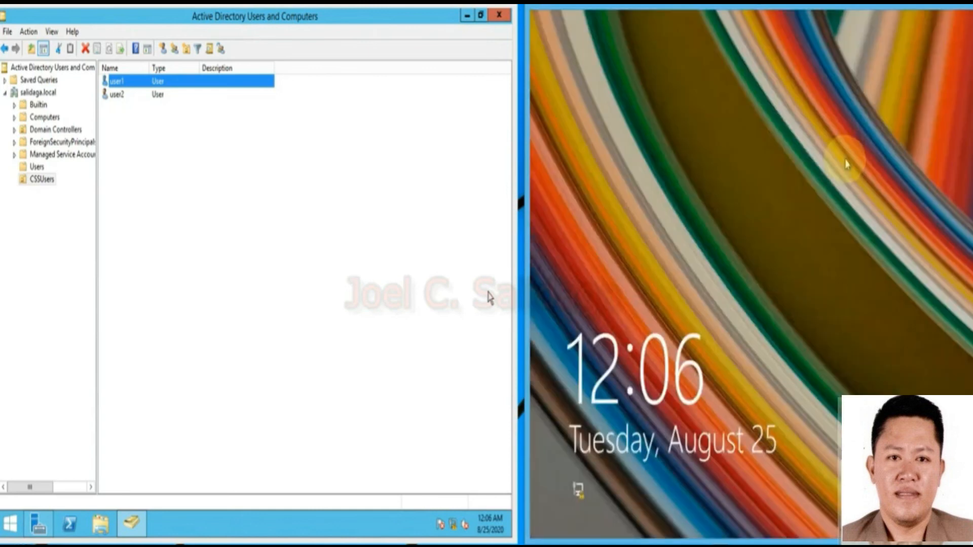
{"action": "left_click", "coordinate": [760, 277]}
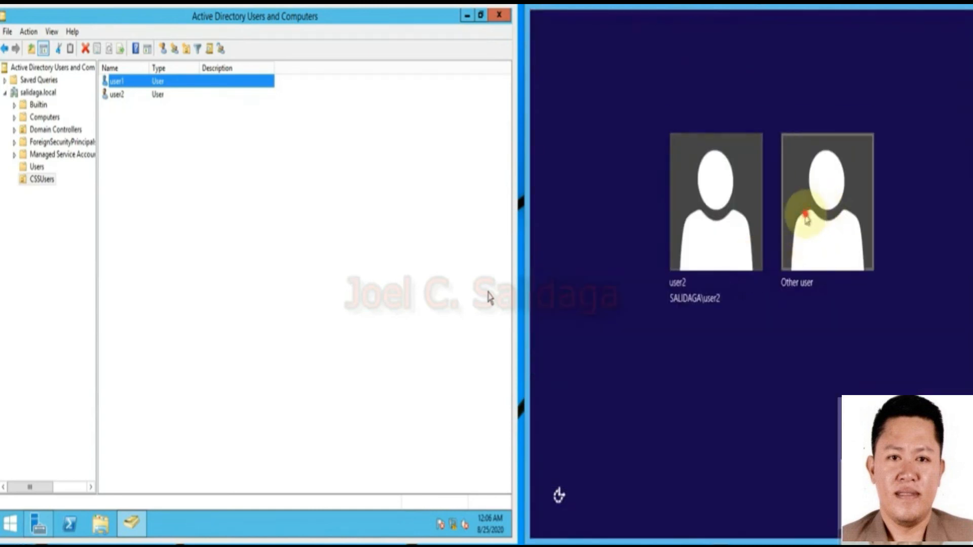
Sign in on the client via Other user as SALIDAGA user1 with its password.
{"action": "left_click", "coordinate": [808, 218]}
{"action": "left_click", "coordinate": [768, 181]}
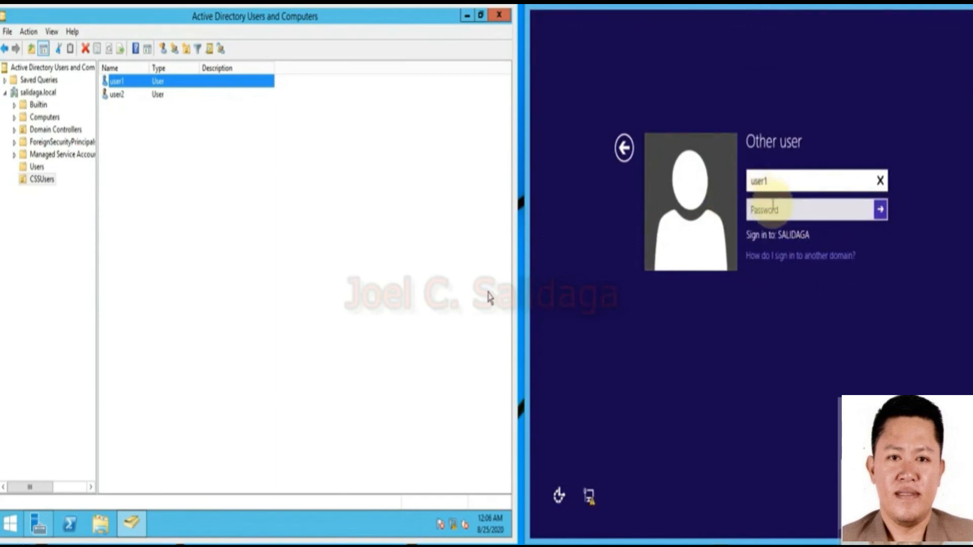
{"action": "left_click", "coordinate": [769, 209]}
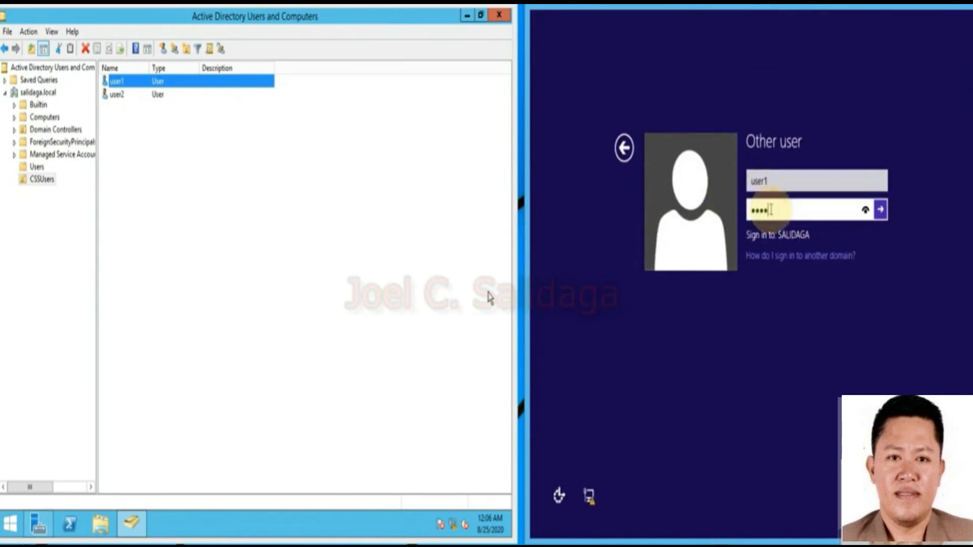
{"action": "key", "text": "Return"}
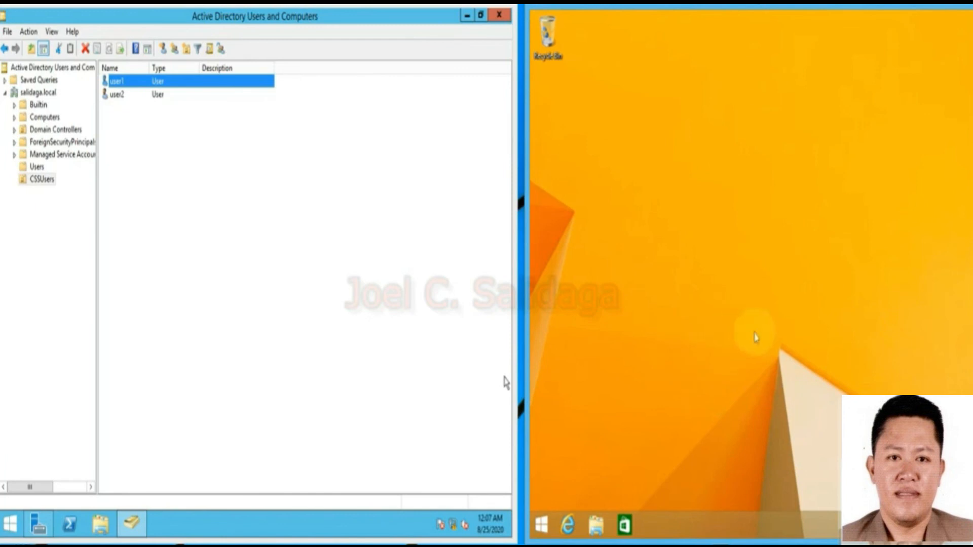
Point out the user1 and user2 accounts in the CSSUsers list.
{"action": "left_click", "coordinate": [122, 94]}
{"action": "left_click", "coordinate": [120, 82]}
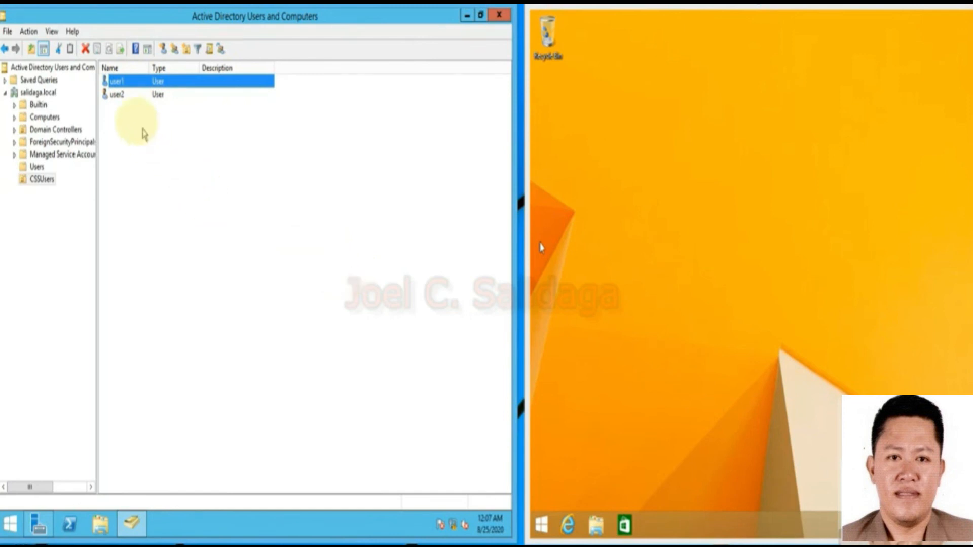
{"action": "left_click", "coordinate": [115, 96]}
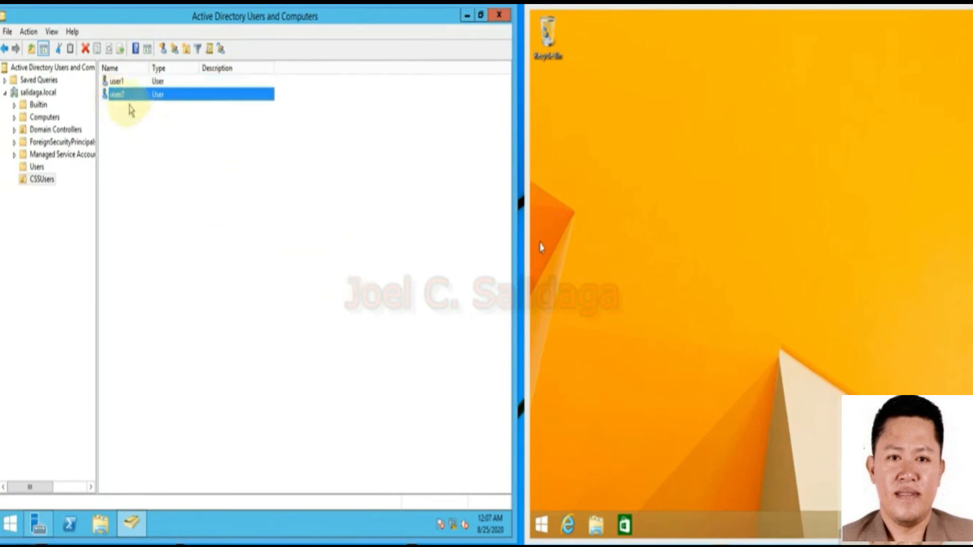
{"action": "left_click", "coordinate": [116, 82]}
{"action": "left_click", "coordinate": [115, 96]}
{"action": "left_click", "coordinate": [117, 82]}
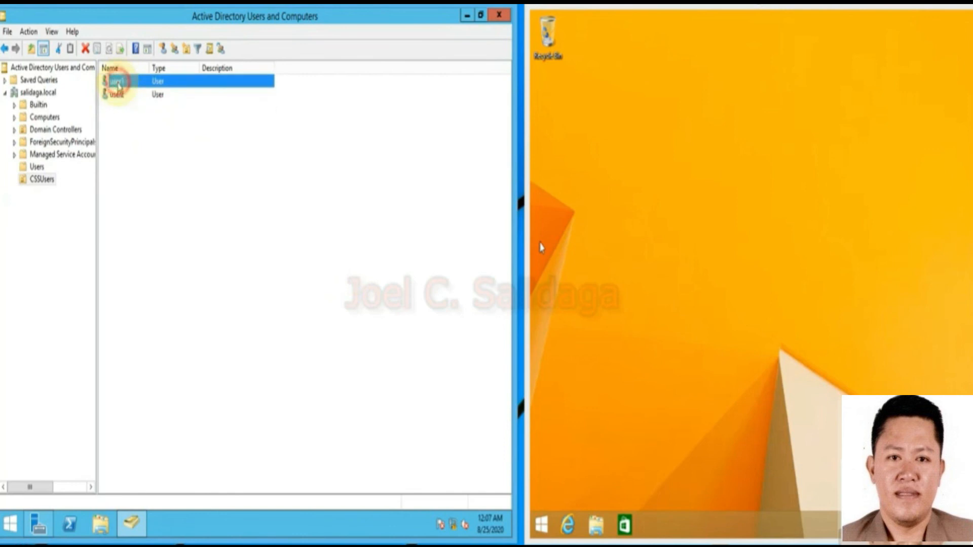
{"action": "left_click", "coordinate": [118, 94]}
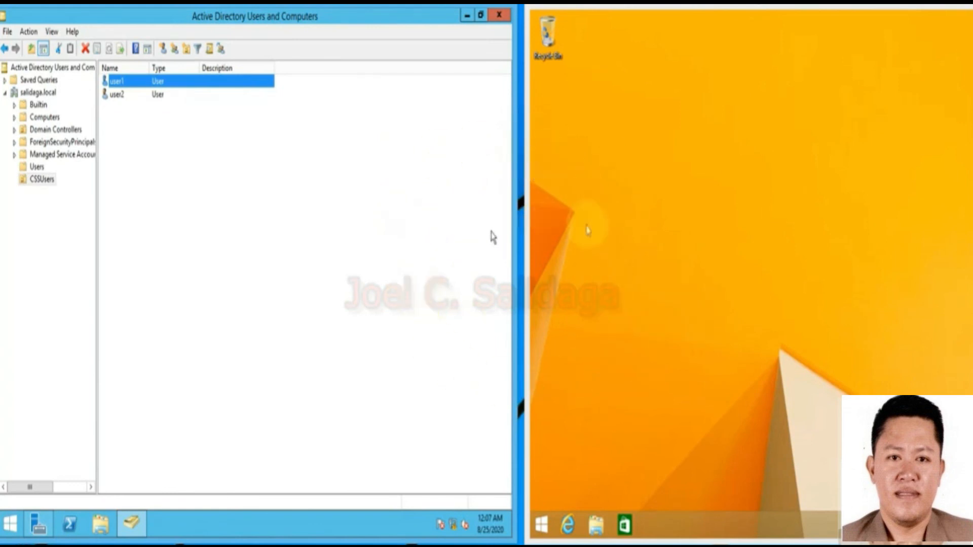
Show the client's Start screen with user1 signed in, and close Active Directory Users and Computers.
{"action": "left_click", "coordinate": [602, 222]}
{"action": "left_click", "coordinate": [539, 527]}
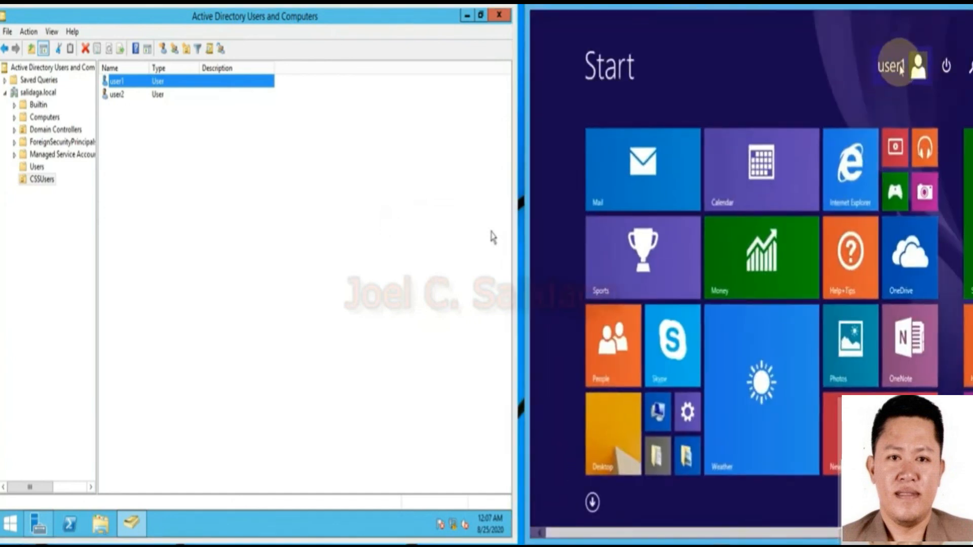
{"action": "left_click", "coordinate": [506, 18]}
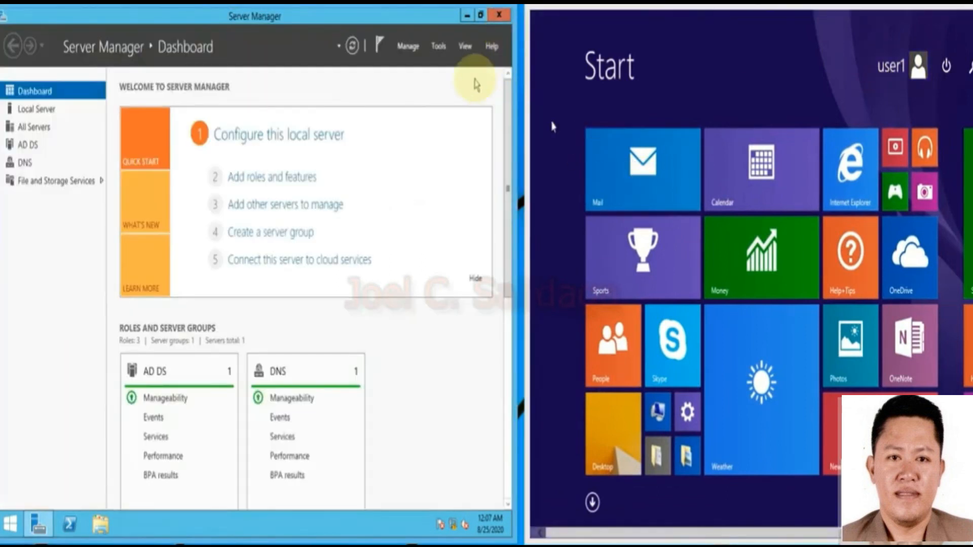